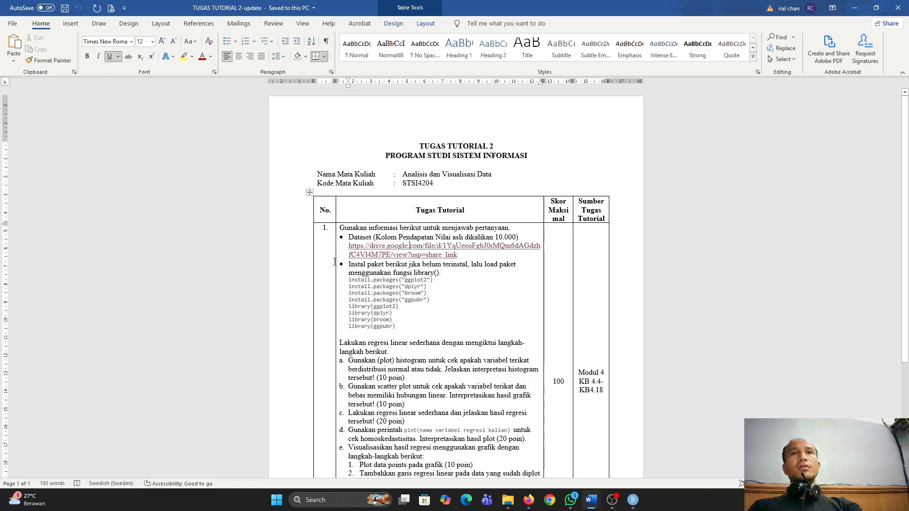
# - Open the dataset link in the assignment document and dismiss the account notice to view data_pendapatan.csv in the browser
pyautogui.scroll(-2, 334, 256)
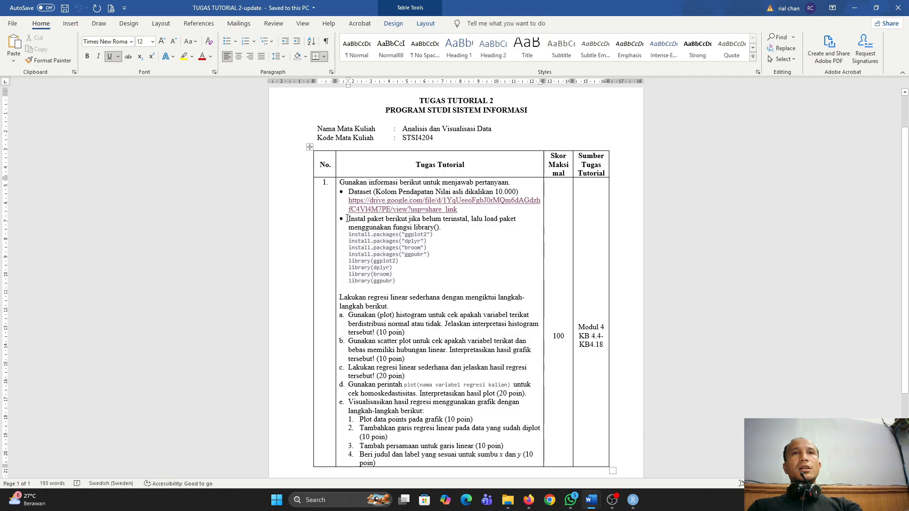
pyautogui.keyDown('ctrl'); pyautogui.click(377, 208); pyautogui.keyUp('ctrl')
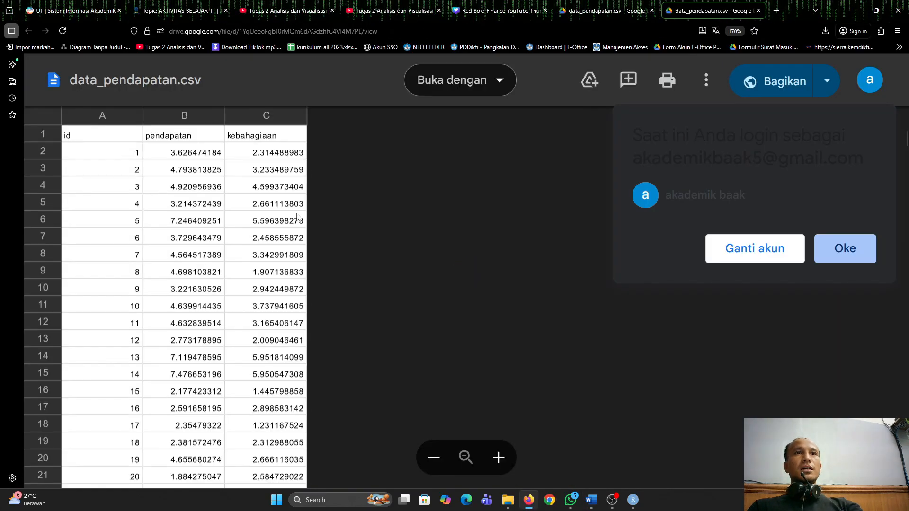
pyautogui.click(844, 249)
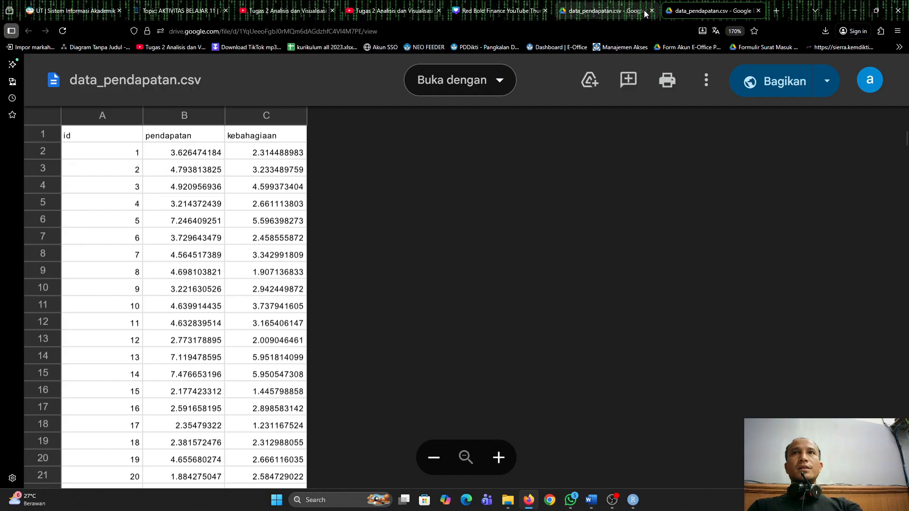
# - Compare the package library lines in the Word assignment with those in the RStudio script
pyautogui.hotkey('alt', 'Tab')
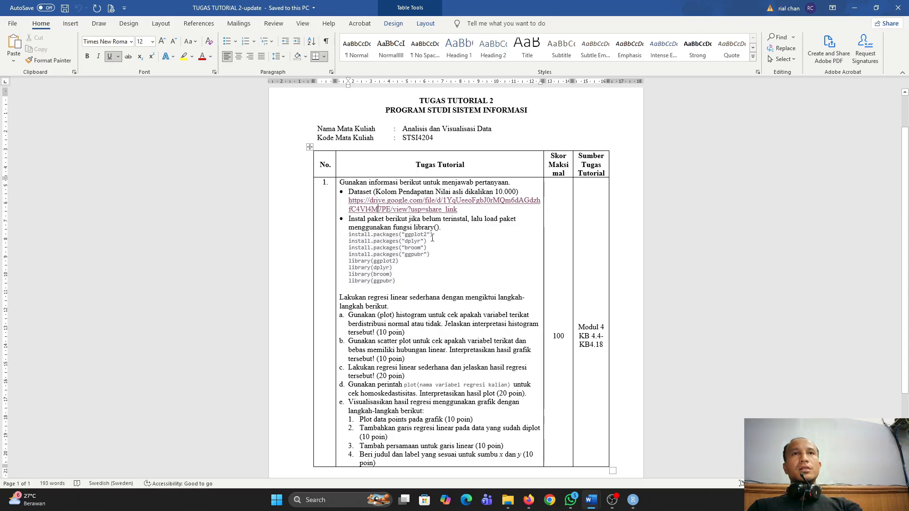
pyautogui.hotkey('alt', 'Tab')
pyautogui.press('Tab')
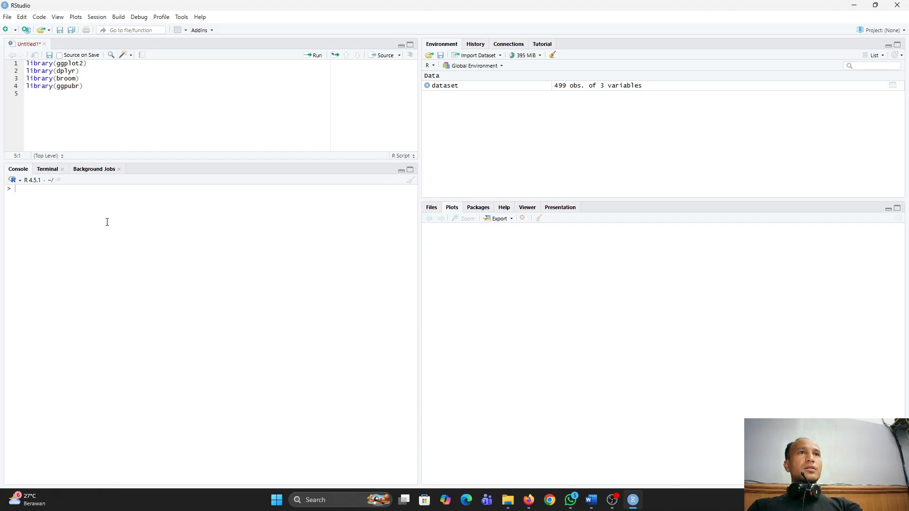
pyautogui.click(77, 97)
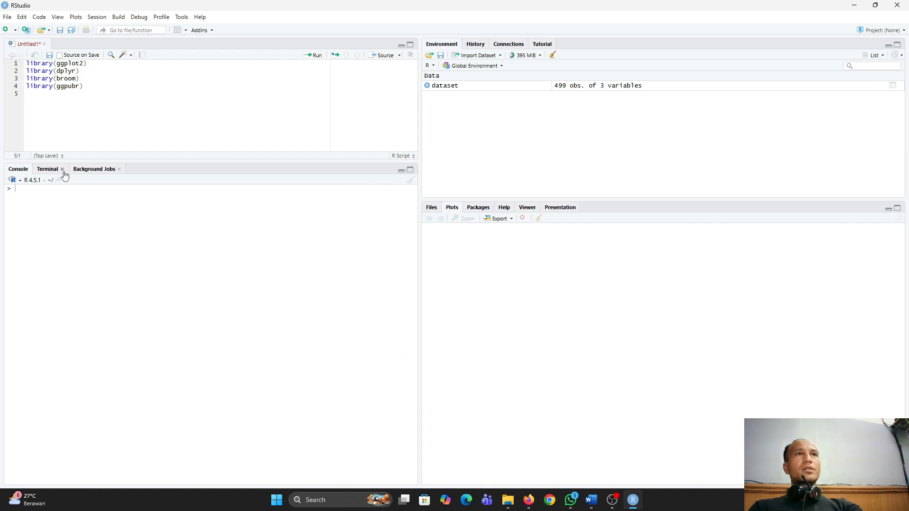
pyautogui.hotkey('alt', 'Tab')
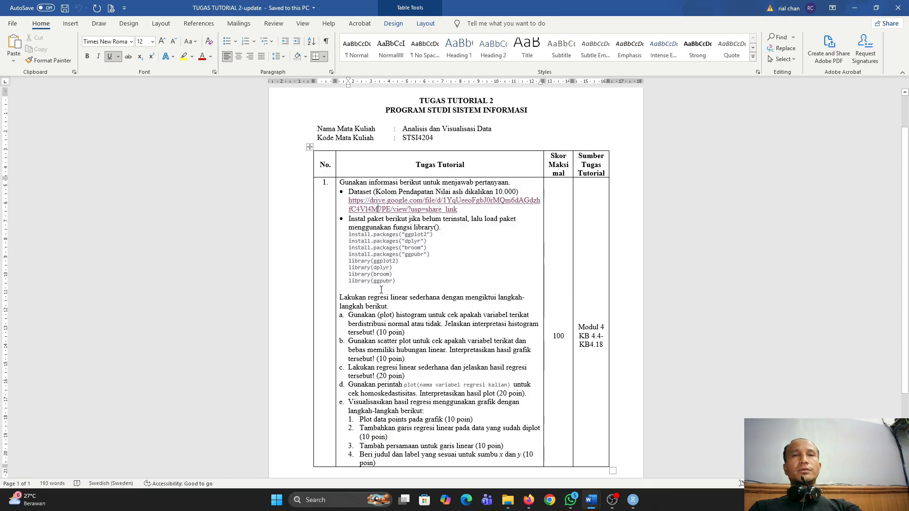
pyautogui.moveTo(396, 283); pyautogui.dragTo(349, 261)
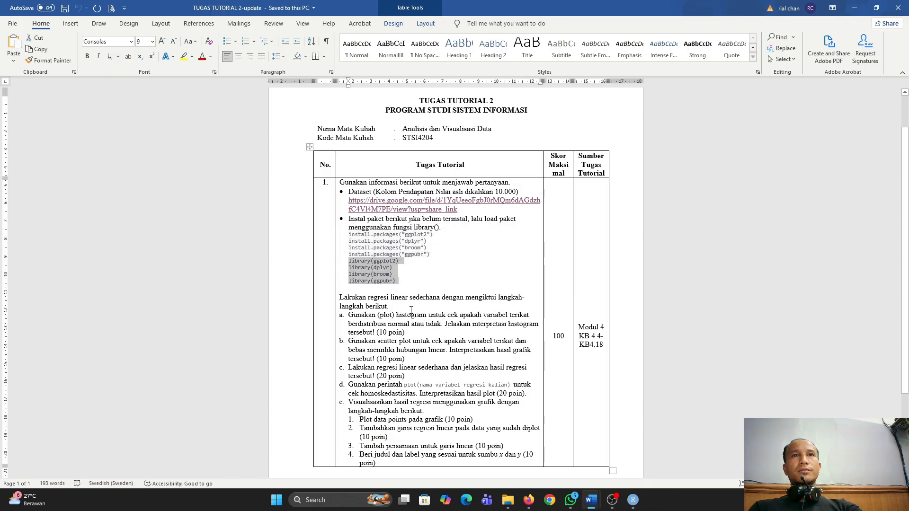
pyautogui.click(422, 294)
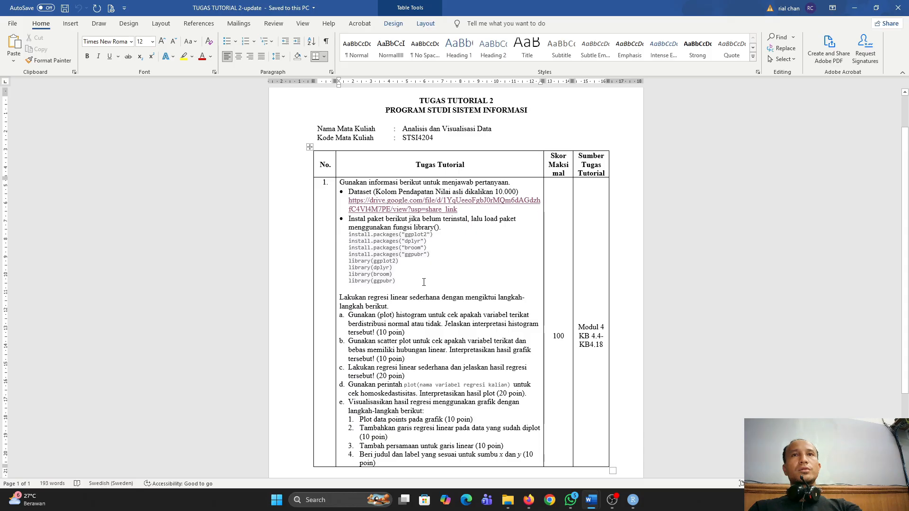
# - Switch to RStudio and begin a console command that assigns read.csv() to dataset
pyautogui.hotkey('alt', 'Tab')
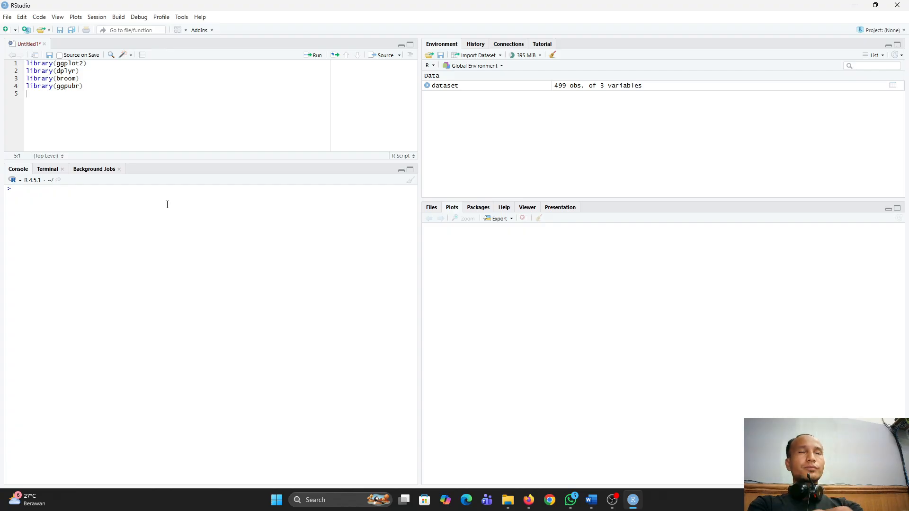
pyautogui.write('dataset')
pyautogui.press('Tab')
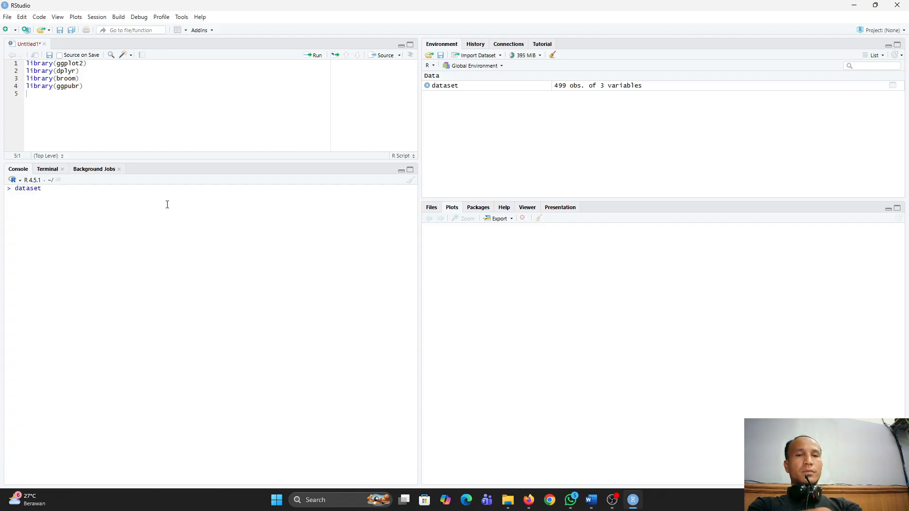
pyautogui.write('<')
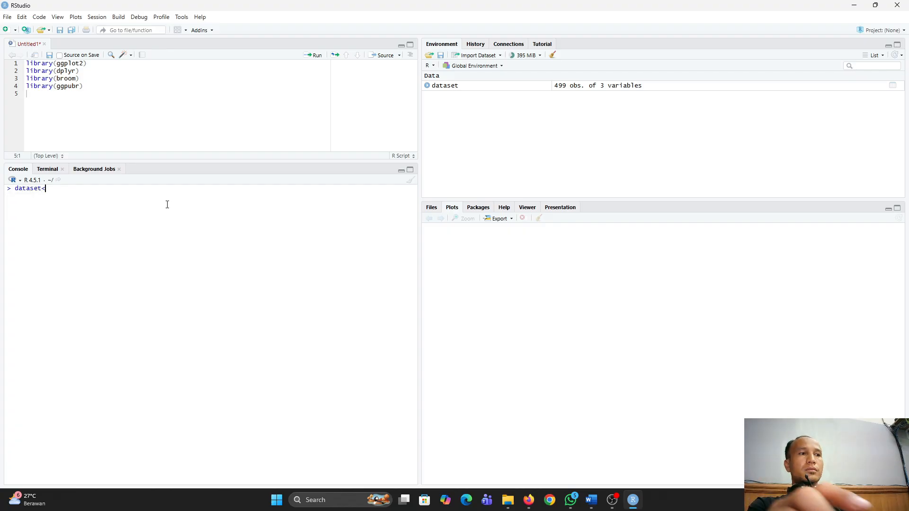
pyautogui.write('-read.csv(')
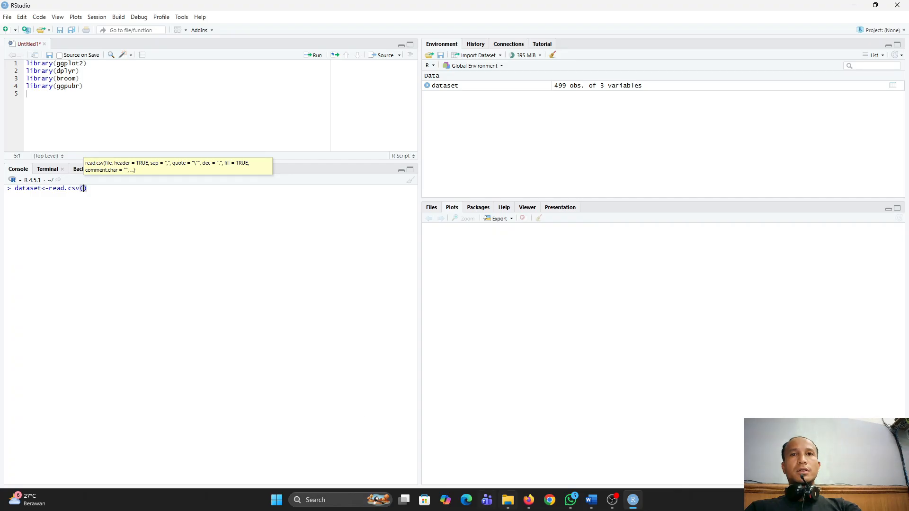
# - Copy the folder location of the data_pendapatan file from its properties in File Explorer
pyautogui.click(508, 500)
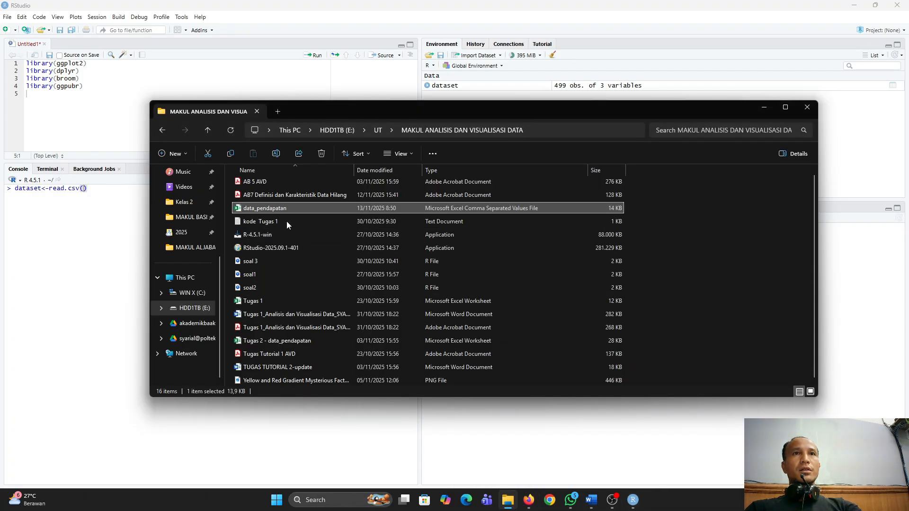
pyautogui.rightClick(279, 211)
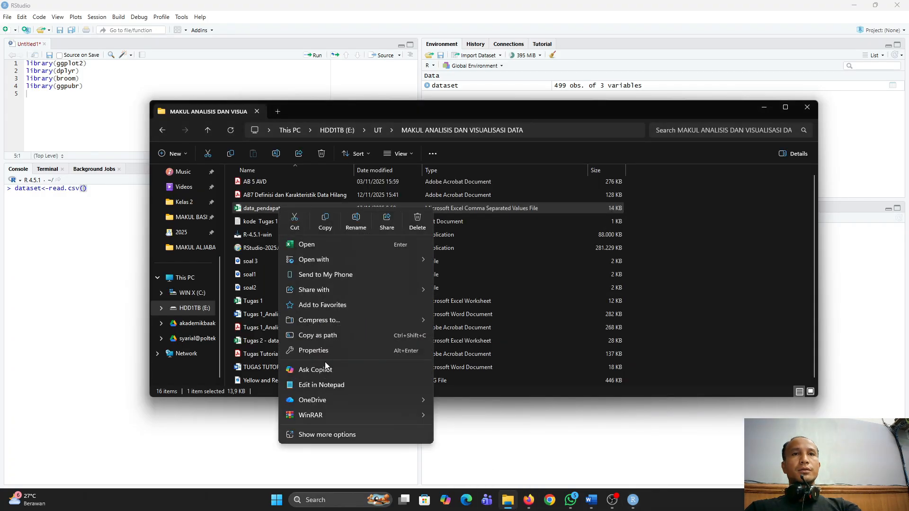
pyautogui.click(313, 350)
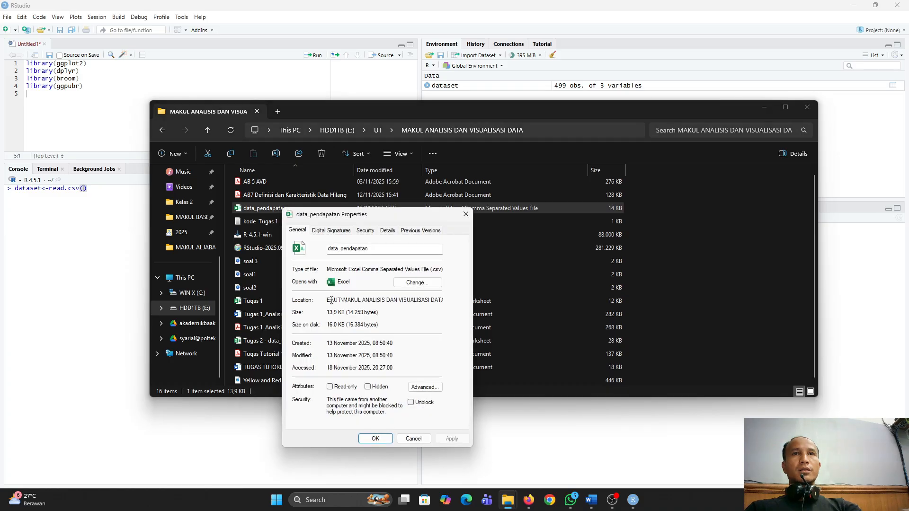
pyautogui.moveTo(329, 300); pyautogui.dragTo(445, 301)
pyautogui.hotkey('ctrl', 'c')
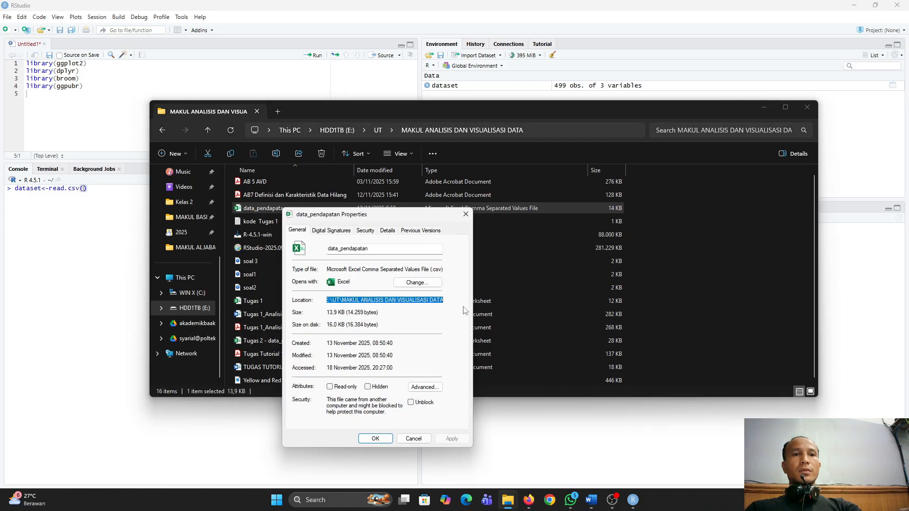
pyautogui.click(375, 439)
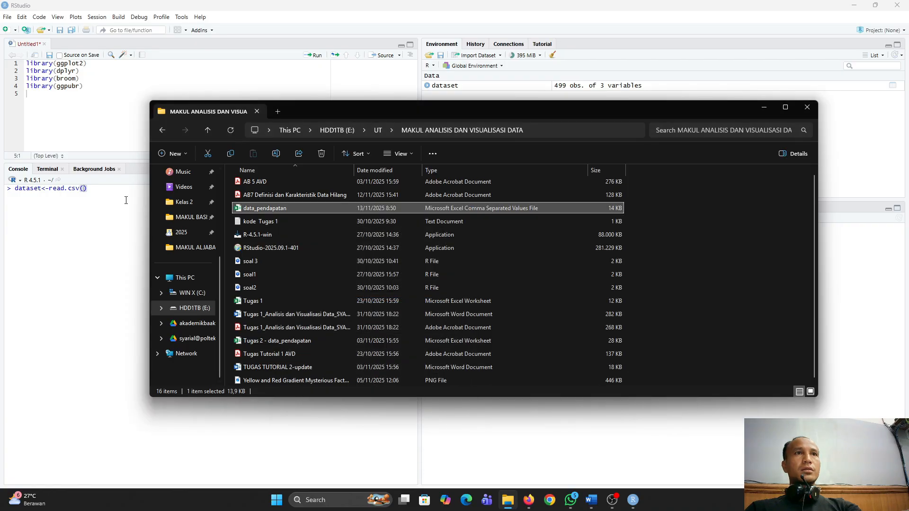
# - Insert the copied folder path in quotes inside read.csv() in RStudio, using forward slashes as separators and at its end
pyautogui.click(87, 198)
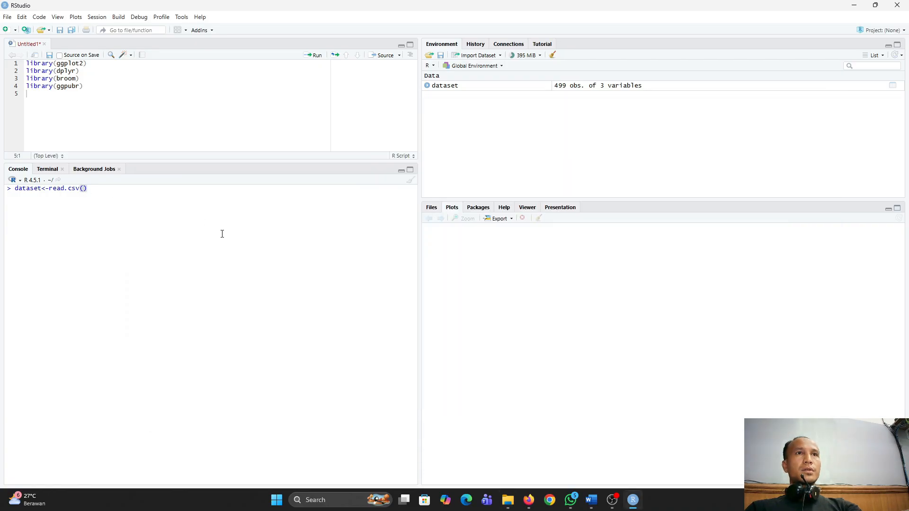
pyautogui.write('"')
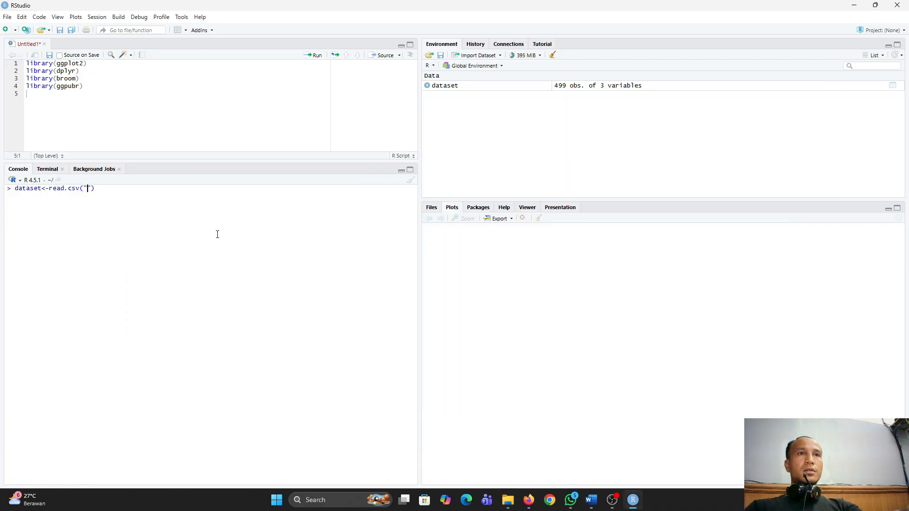
pyautogui.hotkey('ctrl', 'v')
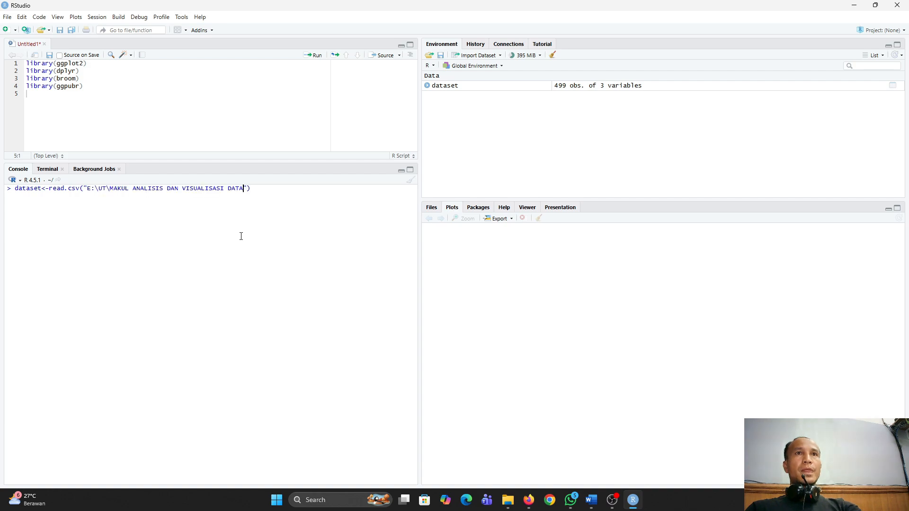
pyautogui.click(95, 189)
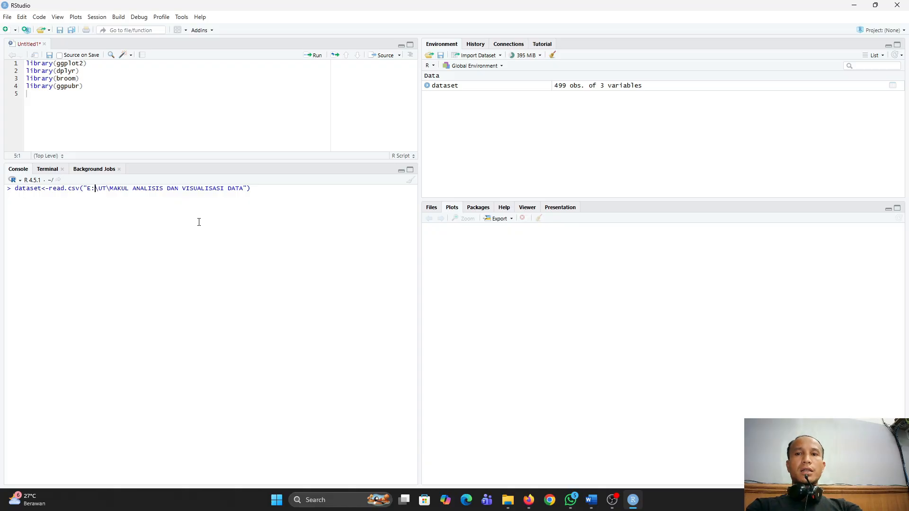
pyautogui.press('Delete')
pyautogui.write('/UT')
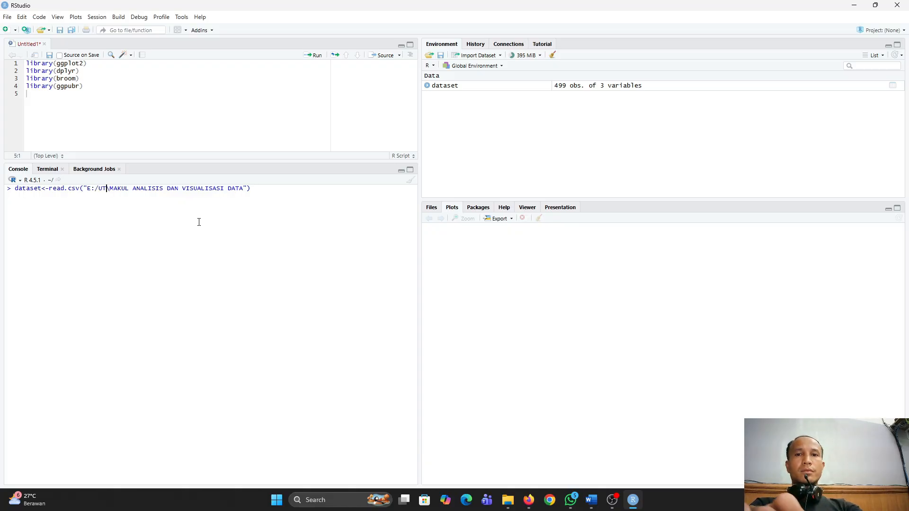
pyautogui.write('/')
pyautogui.press('Delete')
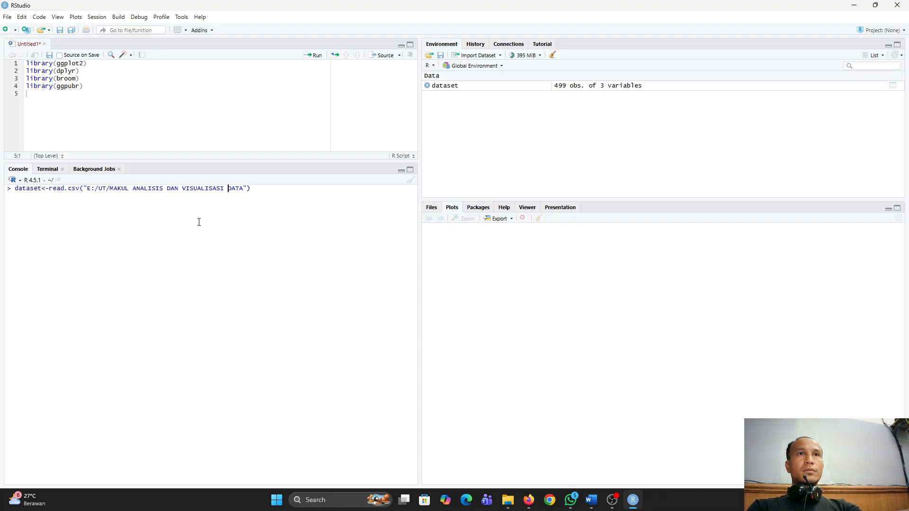
pyautogui.write('/')
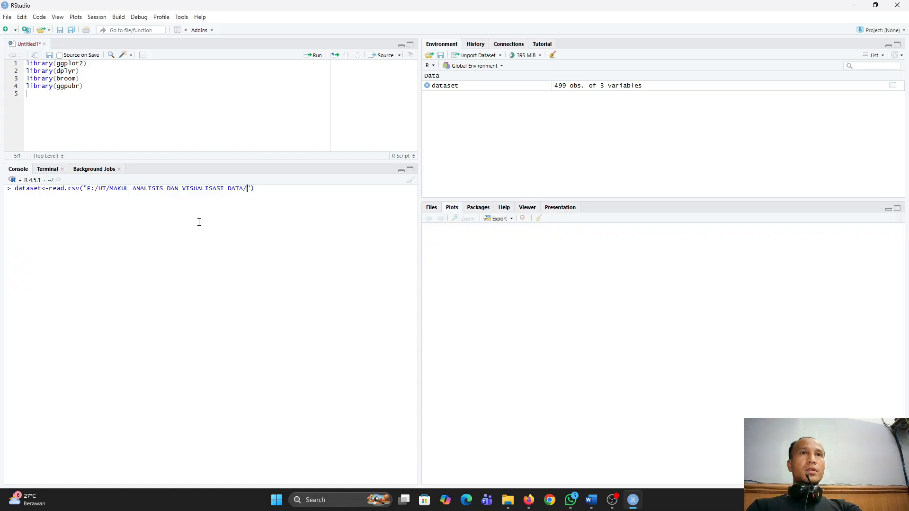
# - Complete the path in read.csv() with the file name data_pendapatan.csv, copying the base name from File Explorer
pyautogui.hotkey('alt', 'Tab')
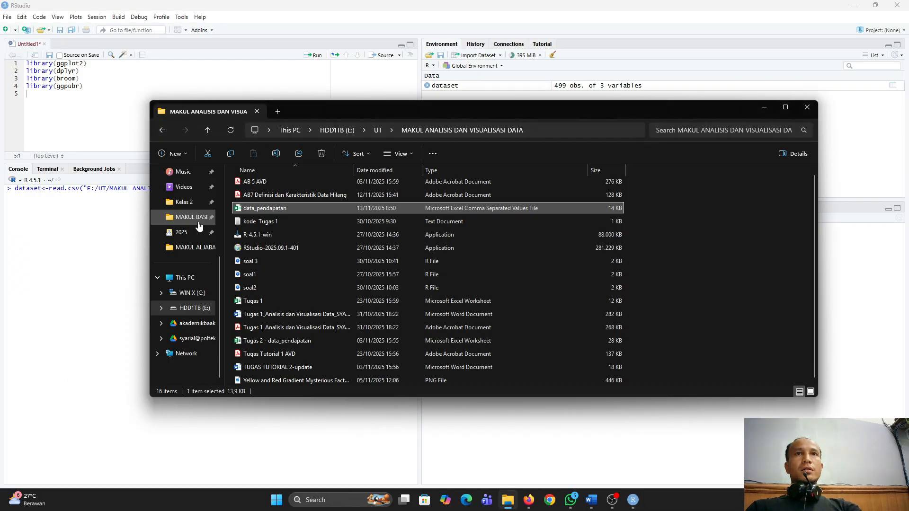
pyautogui.click(276, 208)
pyautogui.hotkey('ctrl', 'c')
pyautogui.hotkey('alt', 'Tab')
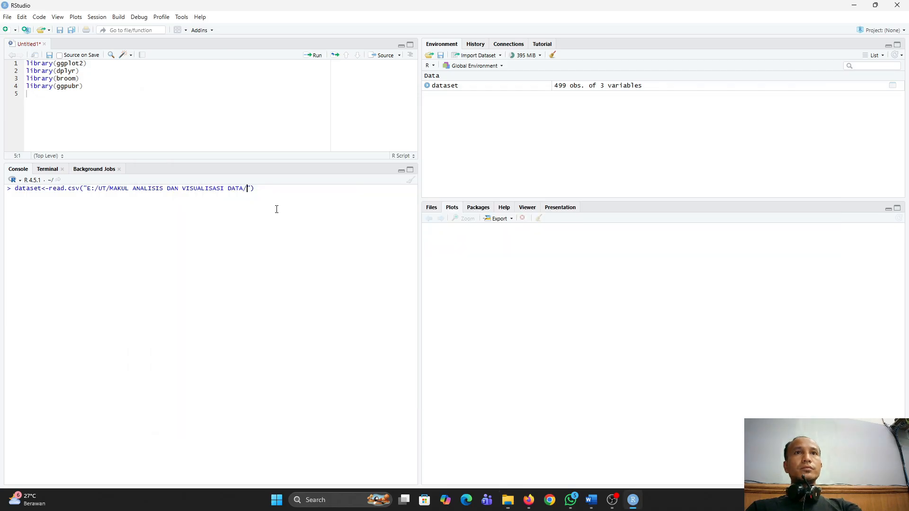
pyautogui.hotkey('ctrl', 'v')
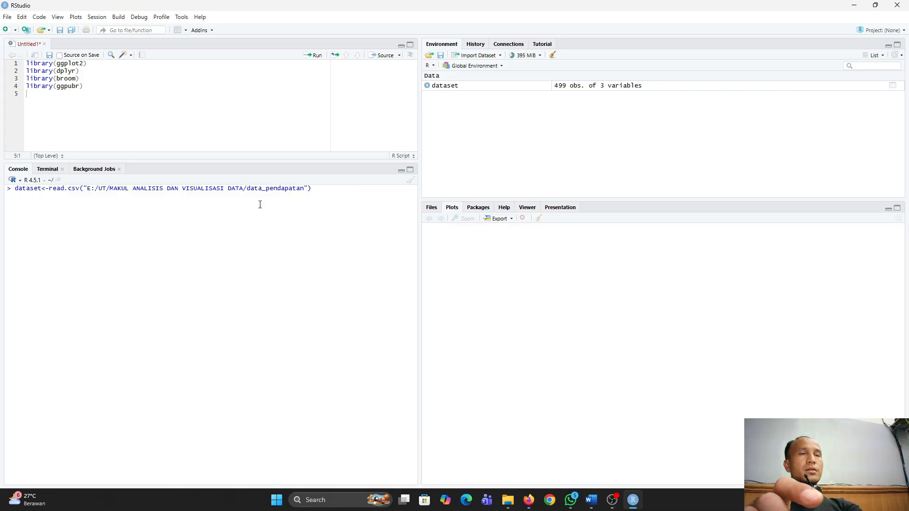
pyautogui.write('.')
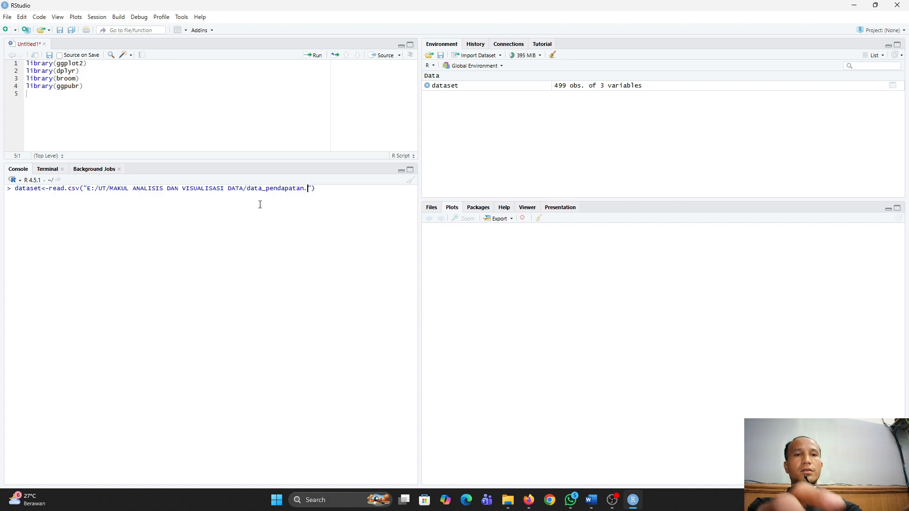
pyautogui.write('csv')
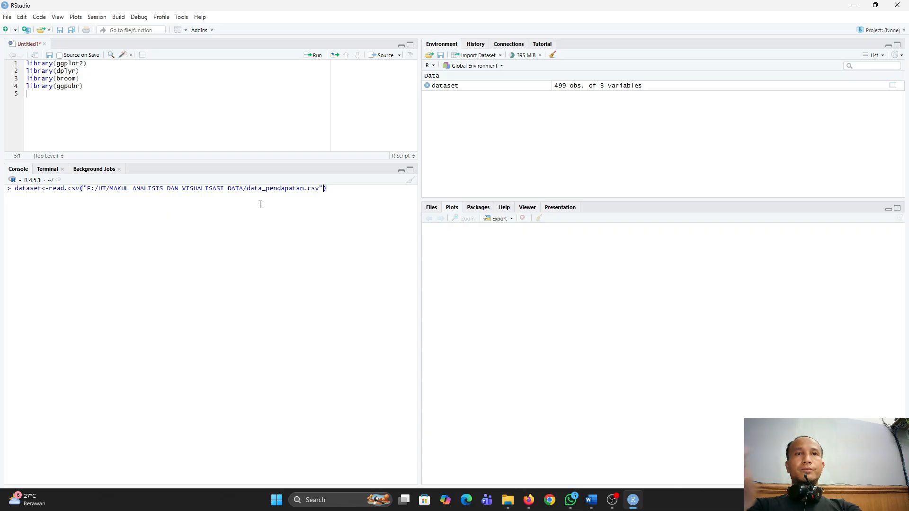
# - Add the argument header = TRUE to the read.csv command and run it
pyautogui.write('", headerr')
pyautogui.press('BackSpace')
pyautogui.press('BackSpace')
pyautogui.press('BackSpace')
pyautogui.press('BackSpace')
pyautogui.press('BackSpace')
pyautogui.press('BackSpace')
pyautogui.press('BackSpace')
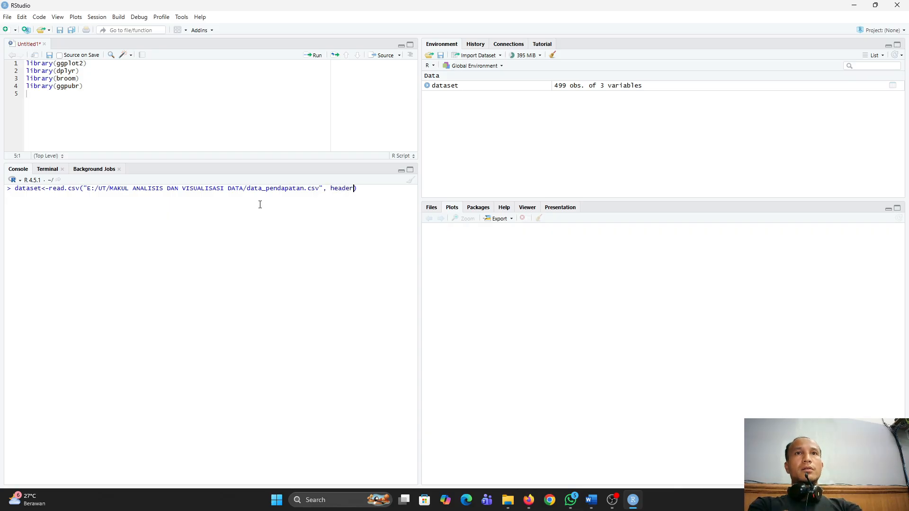
pyautogui.write('header = TRUE')
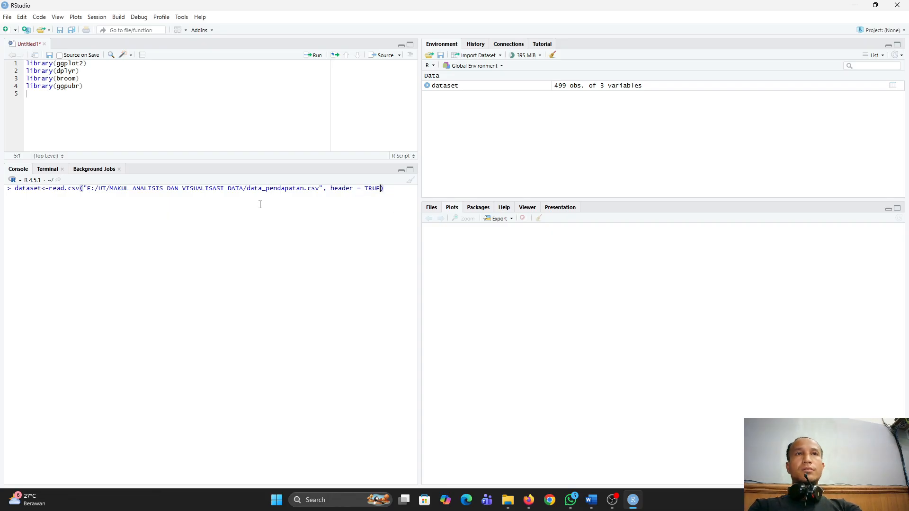
pyautogui.press('Return')
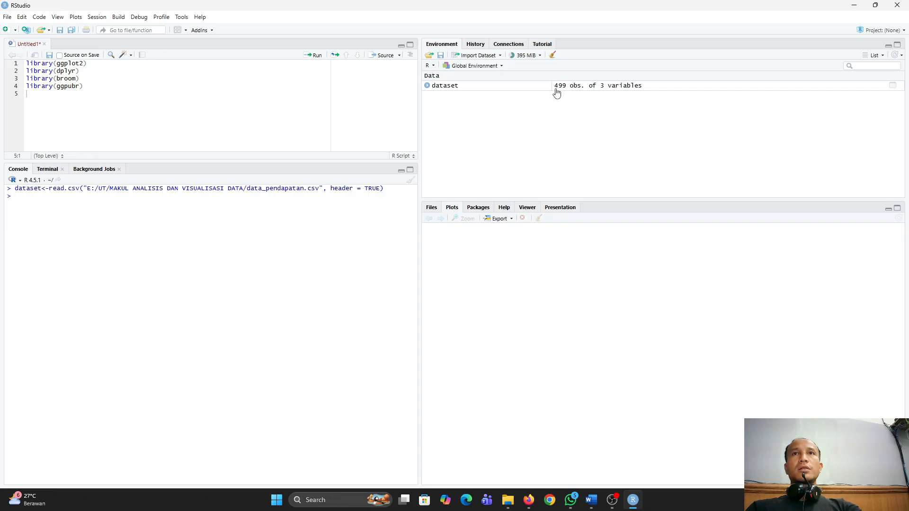
# - Switch to the browser and view the columns of data_pendapatan.csv
pyautogui.hotkey('alt', 'Tab')
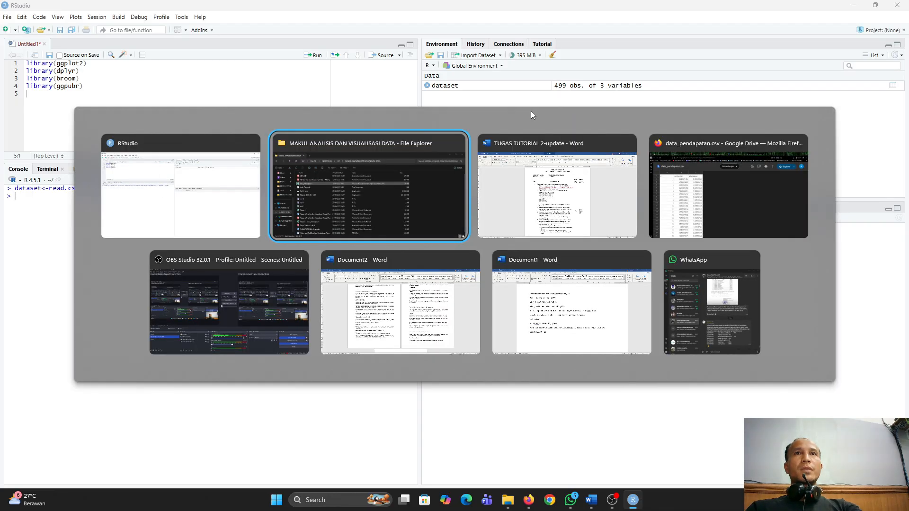
pyautogui.click(692, 207)
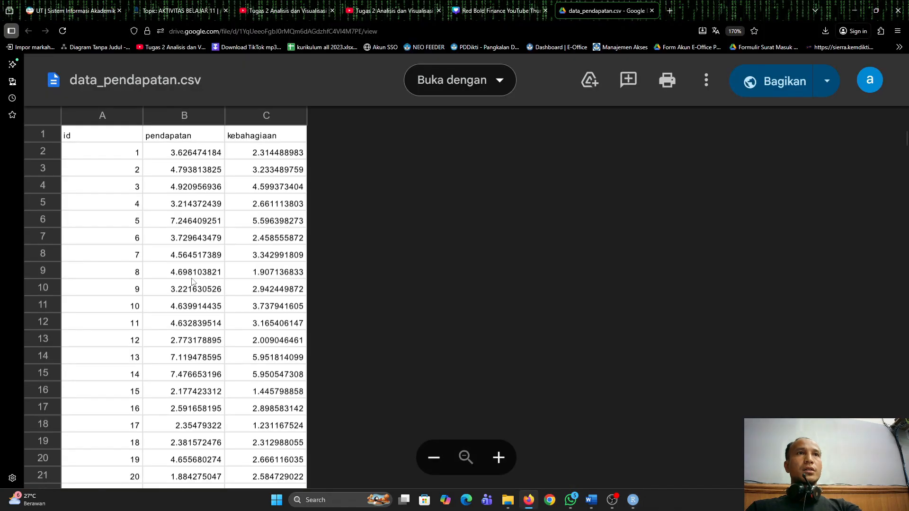
# - Look through the rows of data_pendapatan.csv down to the end of the file
pyautogui.scroll(-5, 206, 270)
pyautogui.scroll(-3, 207, 270)
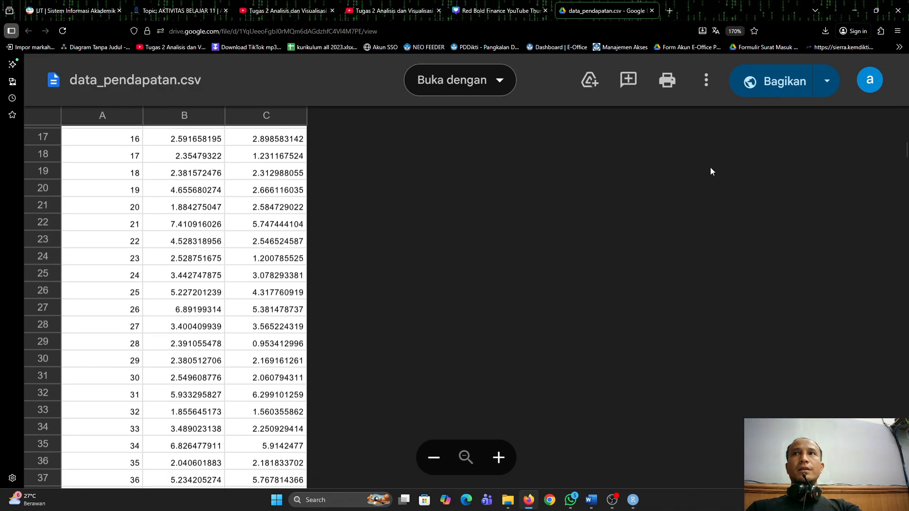
pyautogui.scroll(-4, 905, 174)
pyautogui.moveTo(905, 174); pyautogui.dragTo(896, 473)
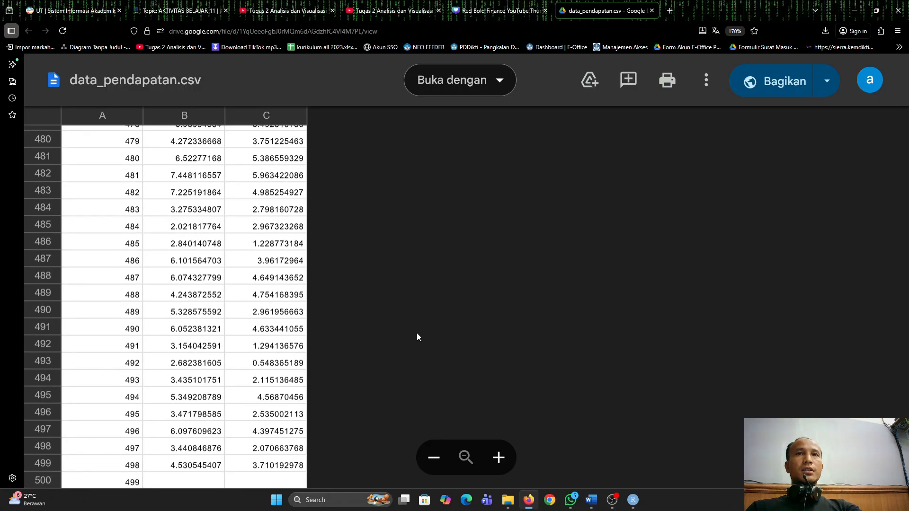
# - Switch to RStudio and open the loaded data frame as a table with View(dataset)
pyautogui.hotkey('alt', 'Tab')
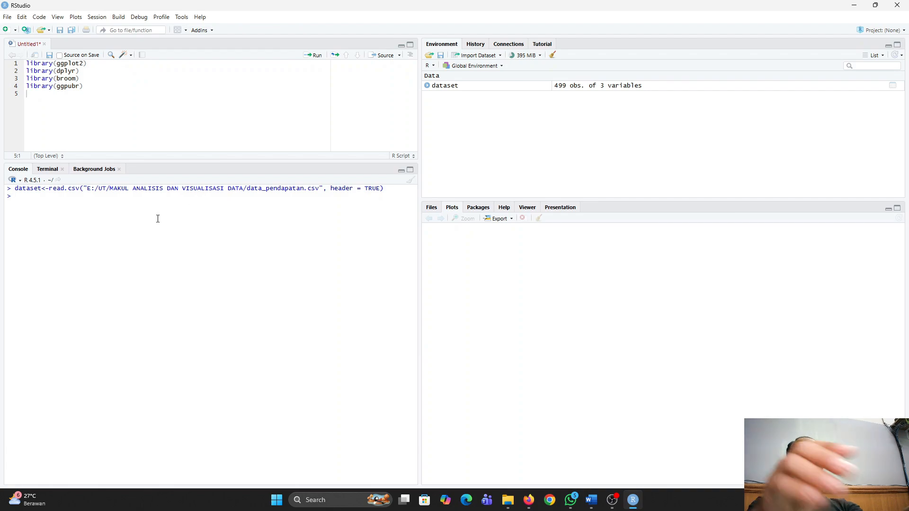
pyautogui.write('view')
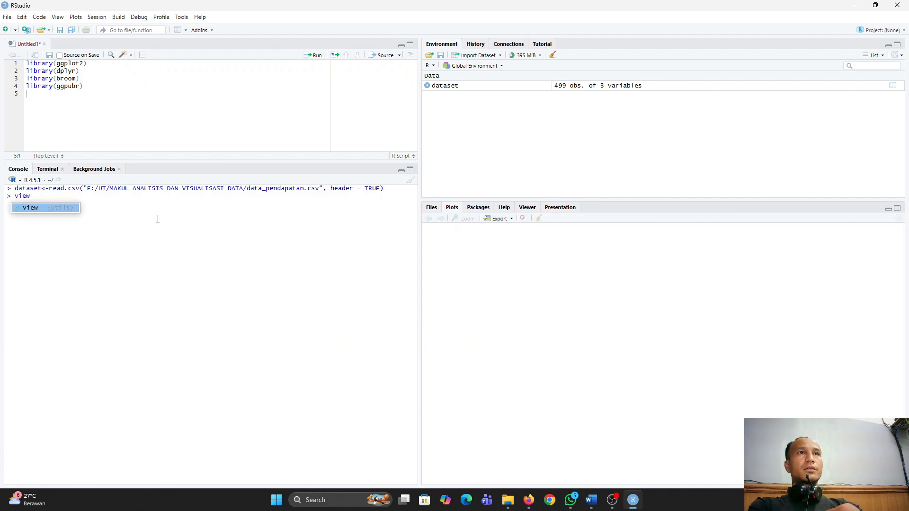
pyautogui.press('Tab')
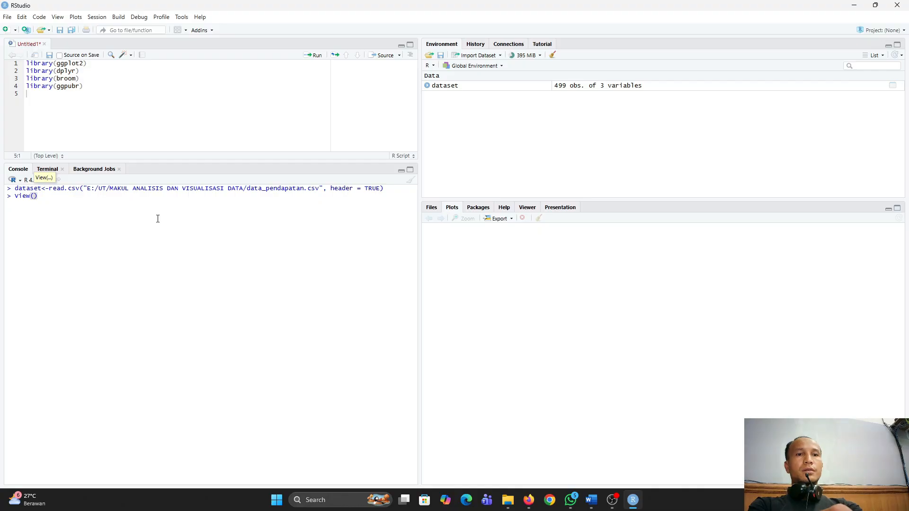
pyautogui.write('data')
pyautogui.press('Tab')
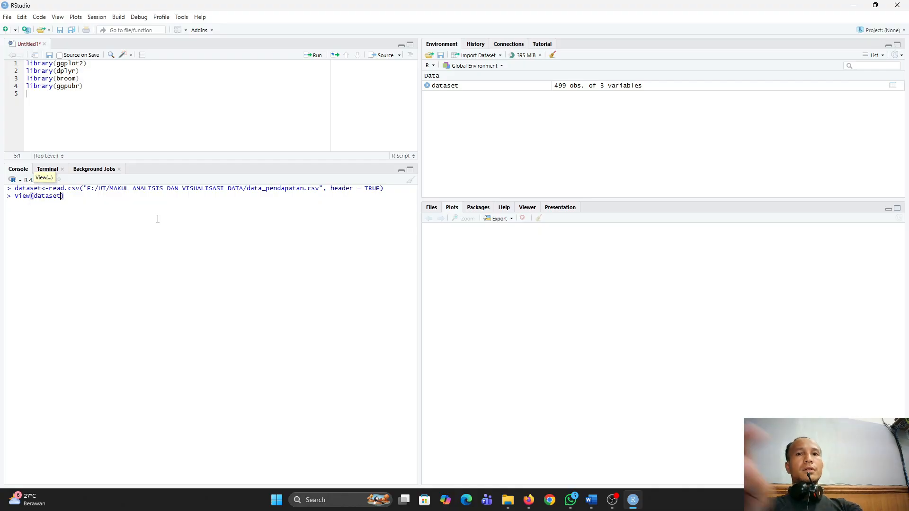
pyautogui.press('Return')
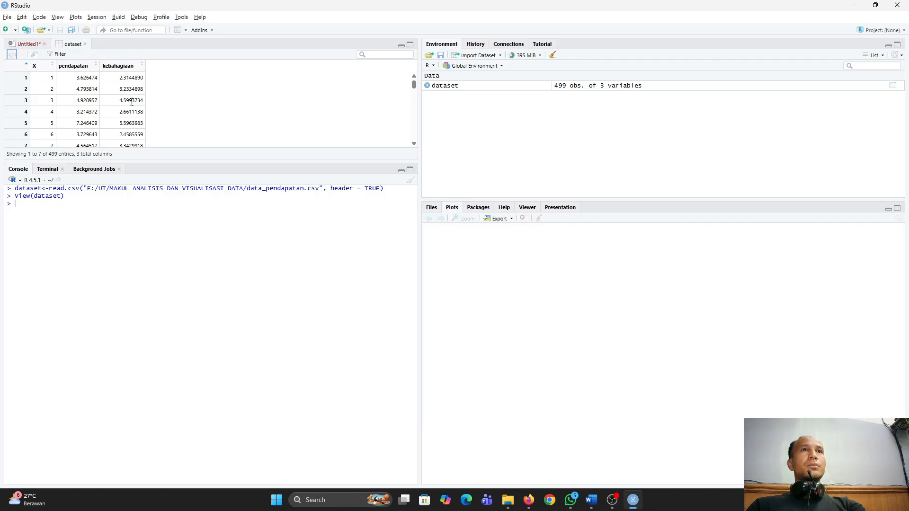
# - Compare the header and first rows of data_pendapatan.csv in the browser with the table in RStudio
pyautogui.hotkey('alt', 'Tab')
pyautogui.scroll(1, 165, 196)
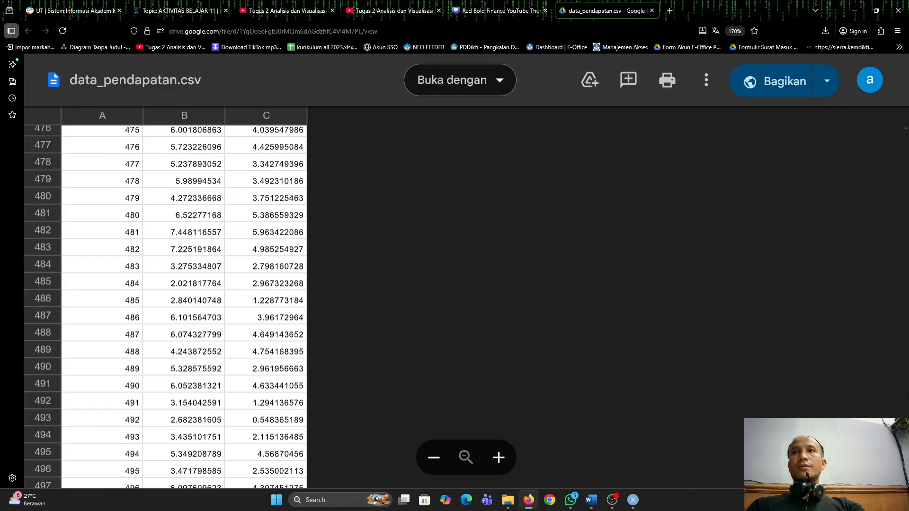
pyautogui.moveTo(906, 471); pyautogui.dragTo(903, 116)
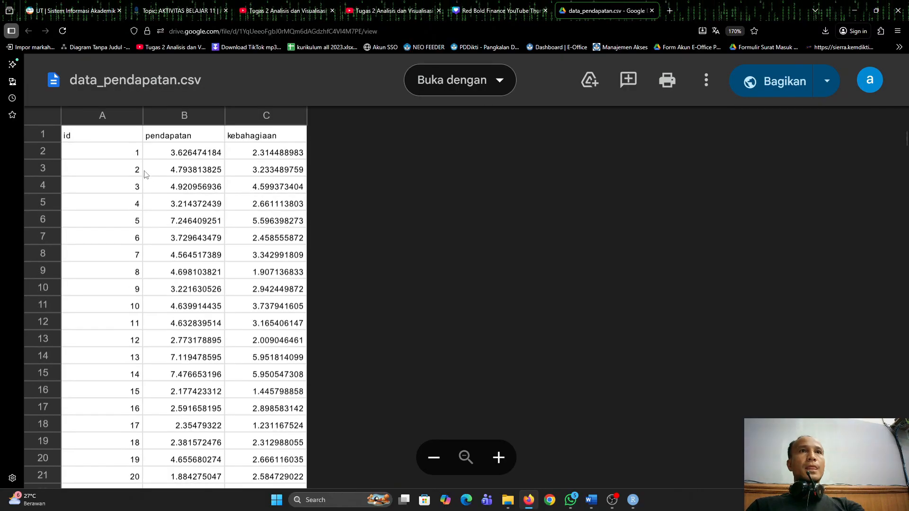
pyautogui.hotkey('alt', 'Tab')
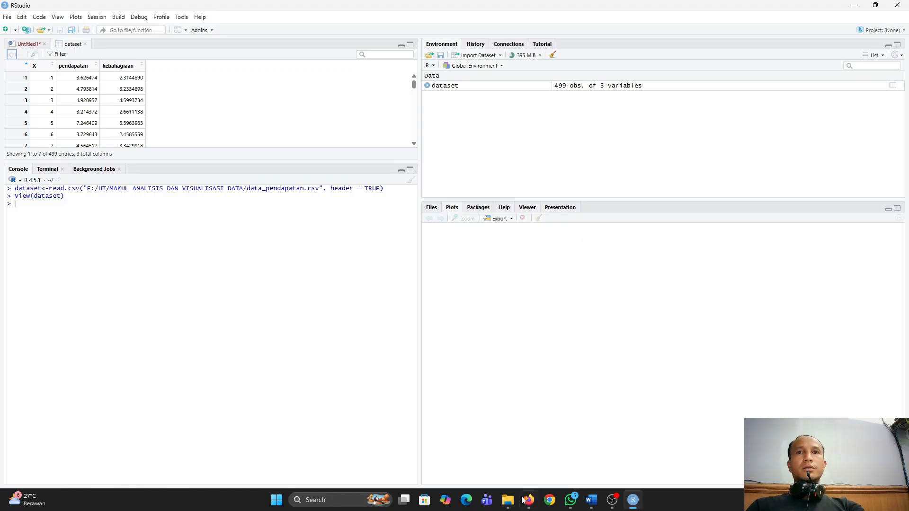
# - Consult the dataset note in the Word assignment, and in RStudio multiply the dataset's pendapatan column by 10000, storing the result in the same column
pyautogui.moveTo(591, 500)
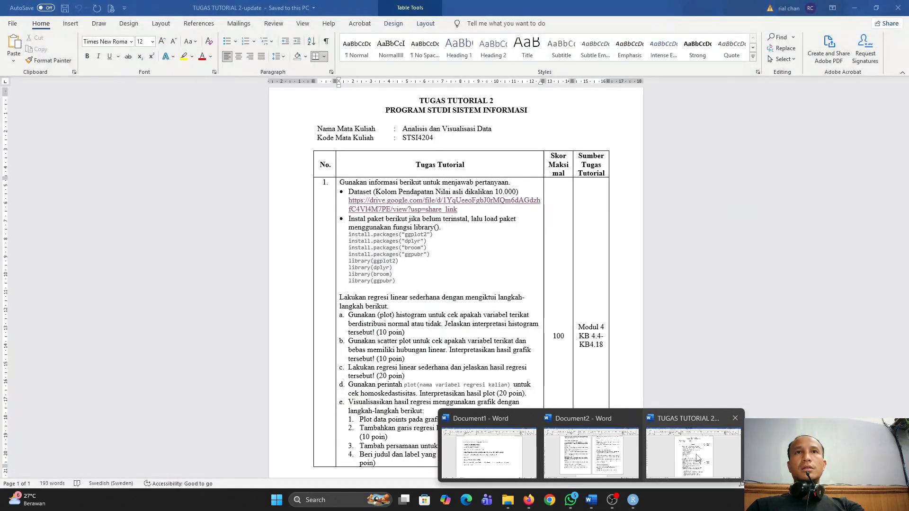
pyautogui.click(657, 450)
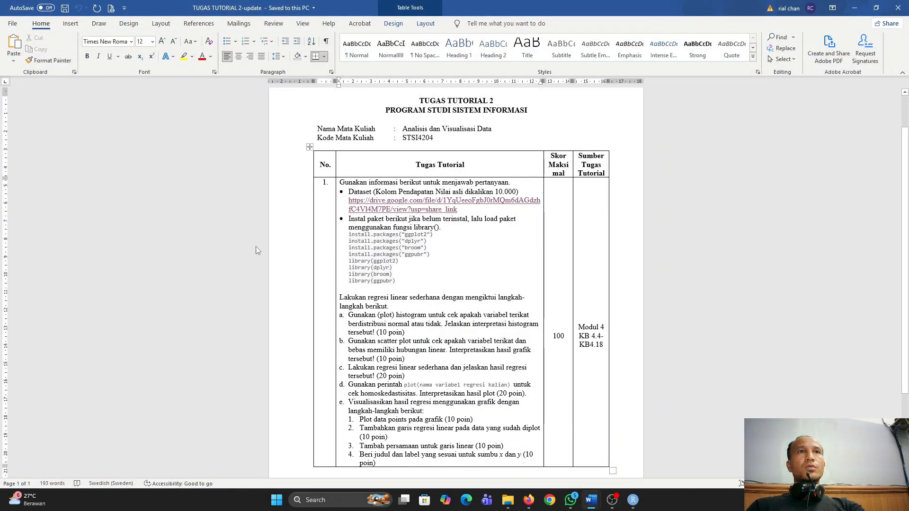
pyautogui.hotkey('alt', 'Tab')
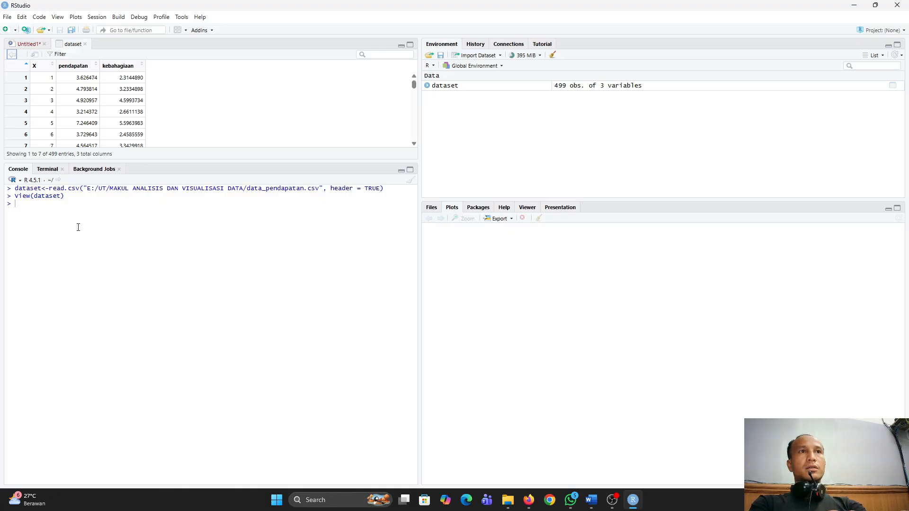
pyautogui.write('dataset$pen')
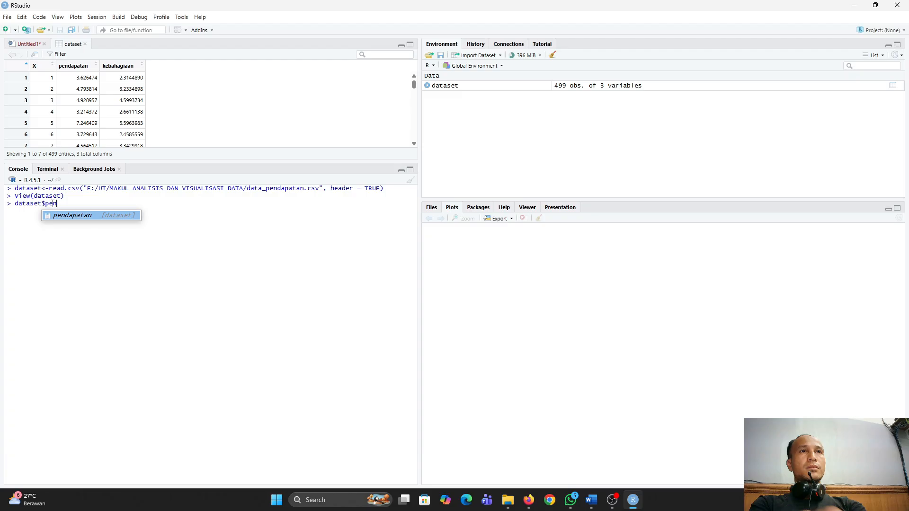
pyautogui.press('Tab')
pyautogui.write('<-da')
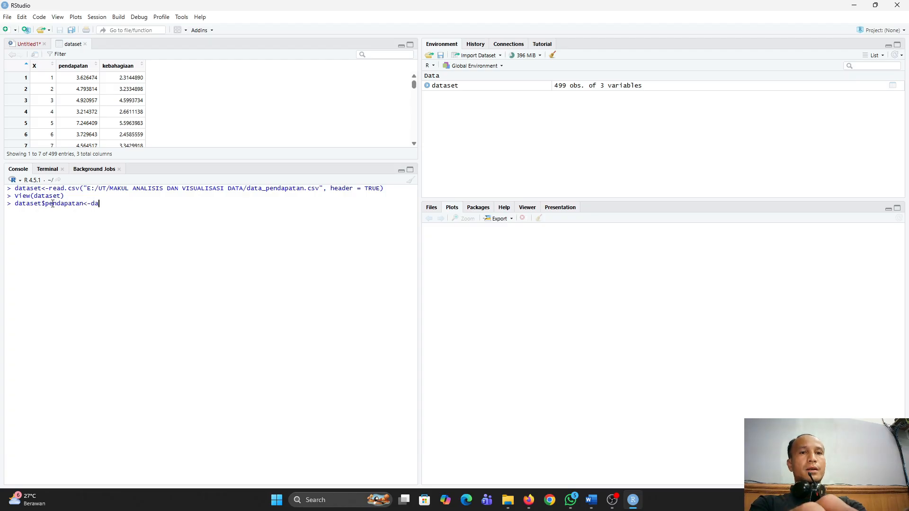
pyautogui.write('taset$pendapatan *')
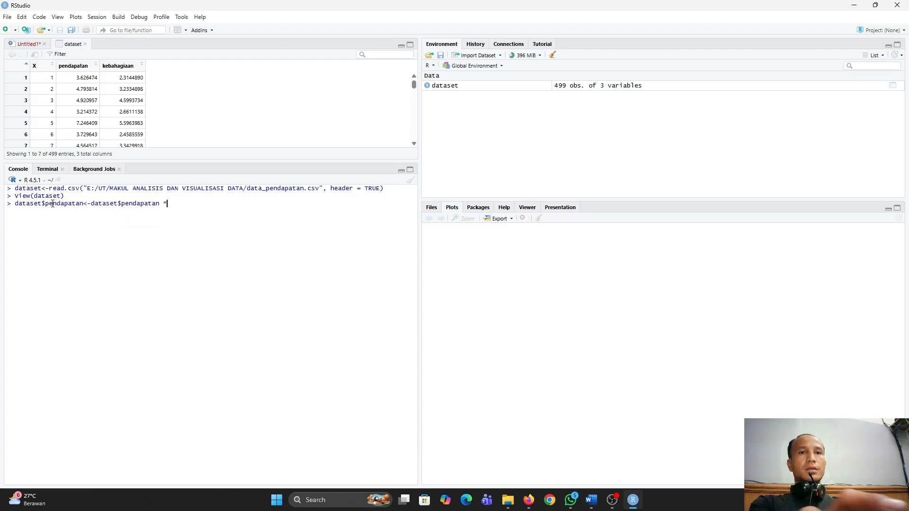
pyautogui.write(' 10000')
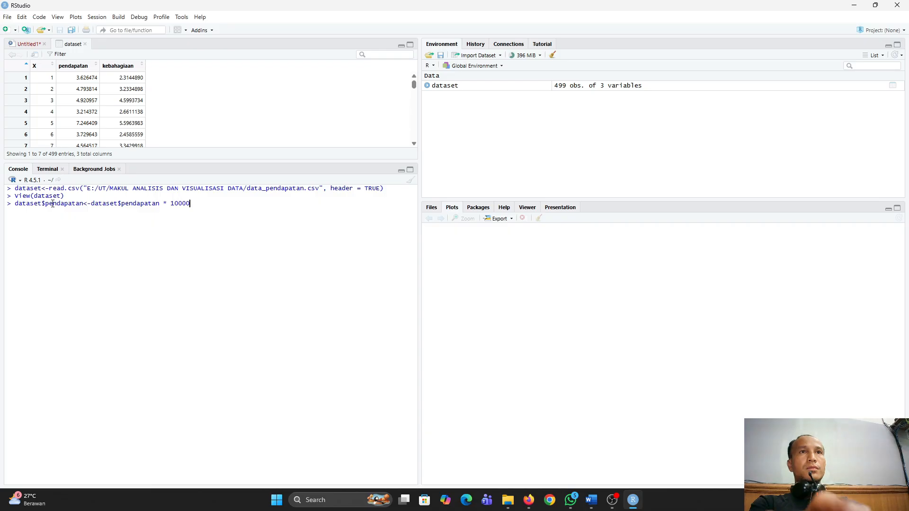
pyautogui.press('Return')
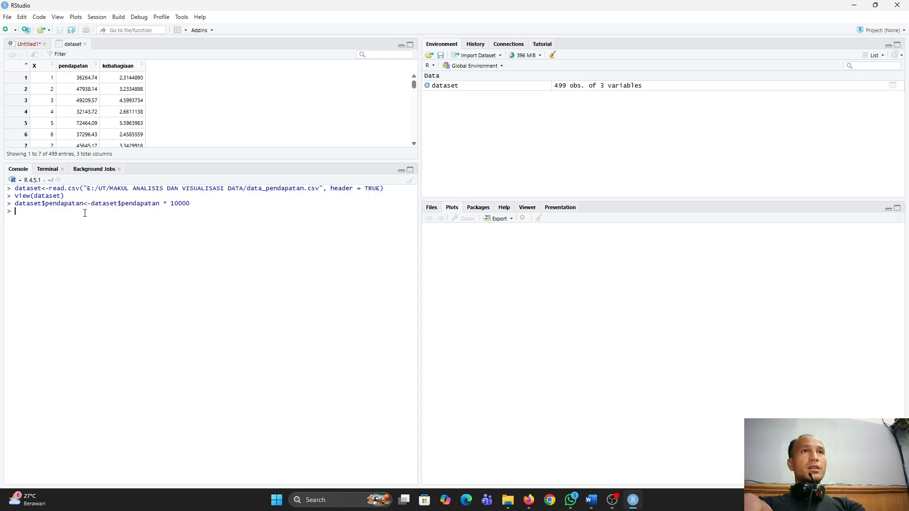
# - Review the regression tasks in the Word assignment and enter the comment "#point a" in RStudio
pyautogui.hotkey('alt', 'Tab')
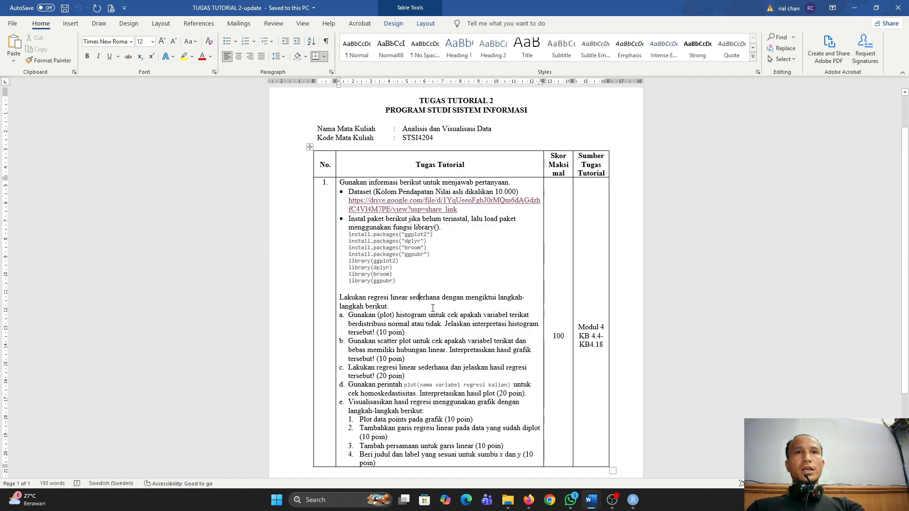
pyautogui.scroll(-2, 338, 327)
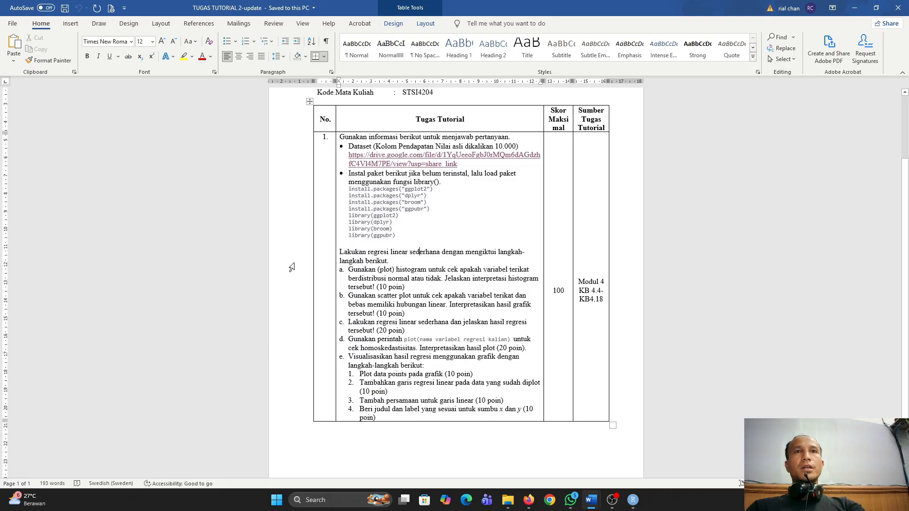
pyautogui.hotkey('alt', 'Tab')
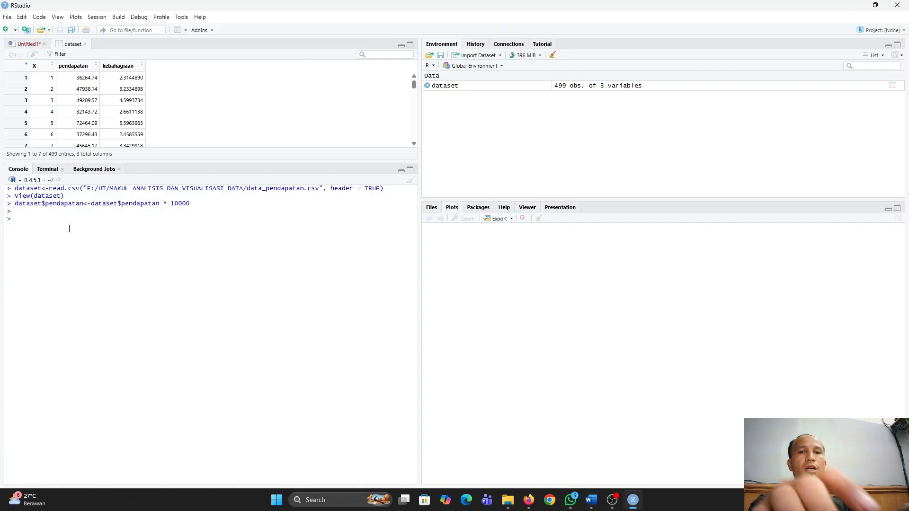
pyautogui.write('#point a')
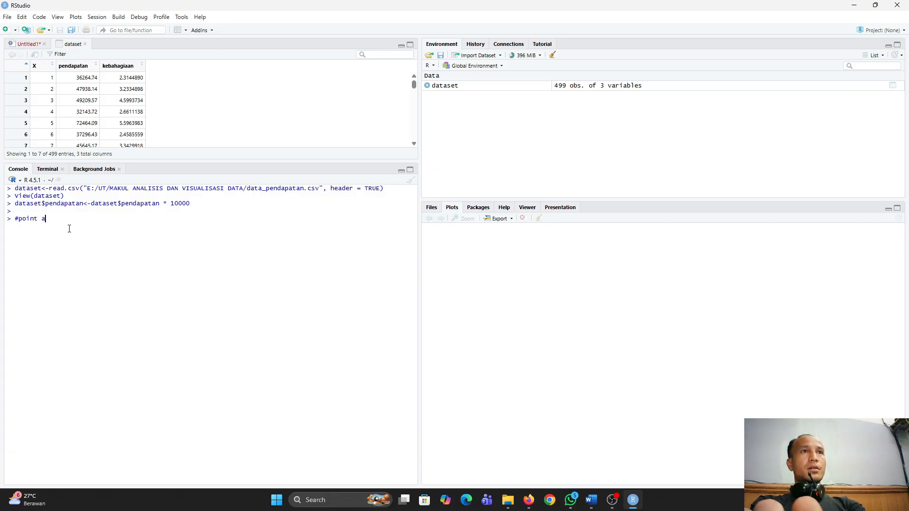
pyautogui.press('Return')
# - Start a multi-line hist() command with dataset$kebahagiaan as its data
pyautogui.write('his')
pyautogui.press('Tab')
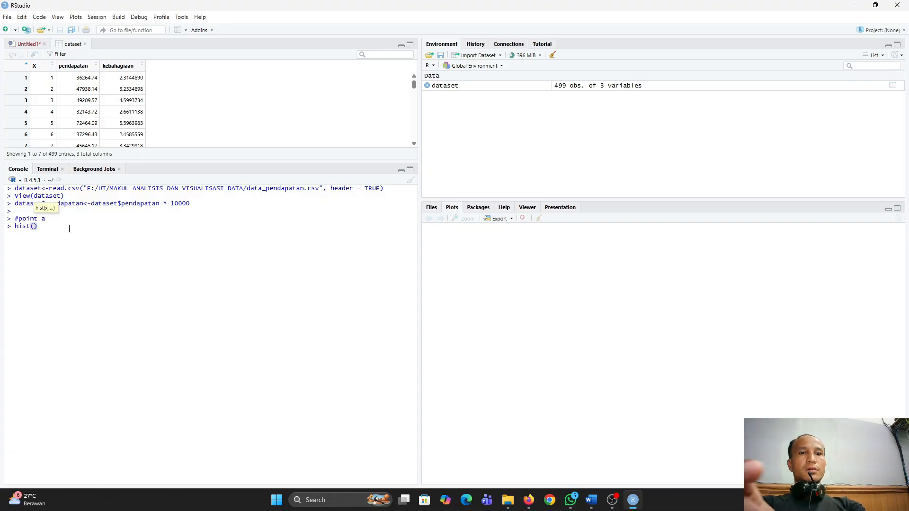
pyautogui.write('dataset$')
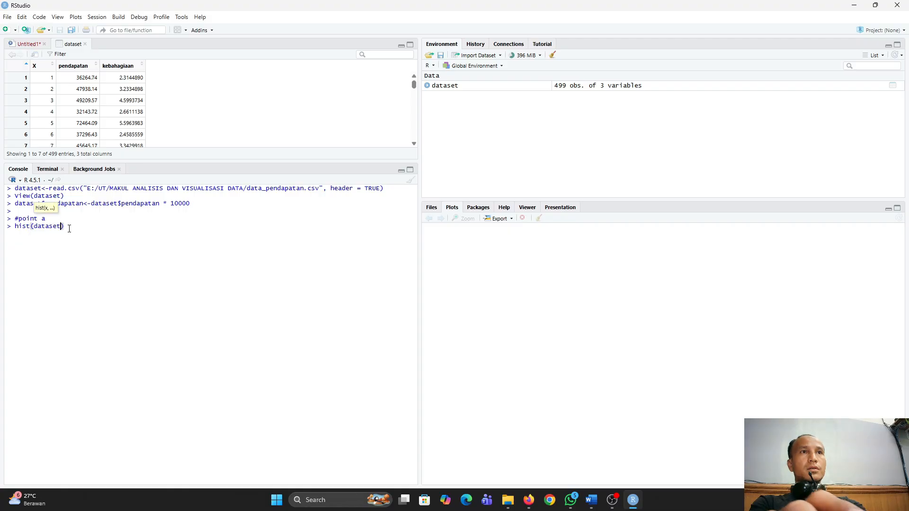
pyautogui.write('kebahagiaan')
pyautogui.press('Tab')
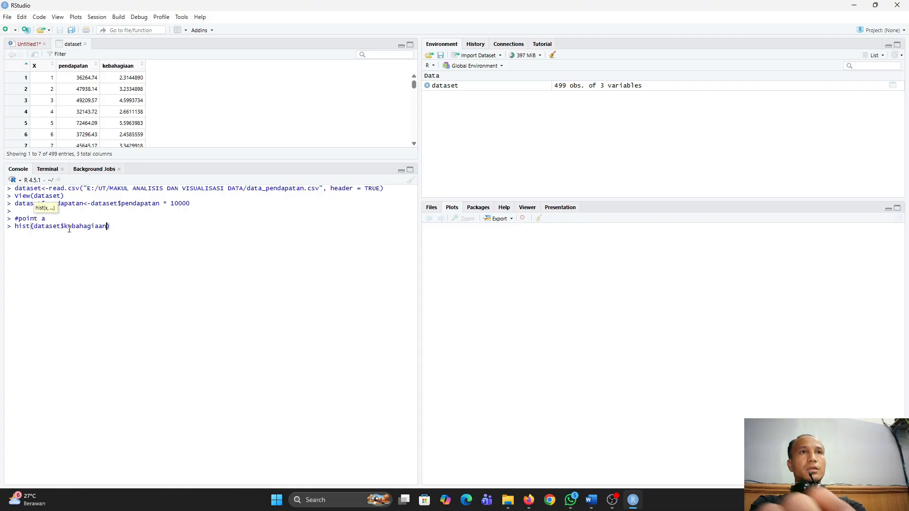
pyautogui.write(',')
pyautogui.hotkey('shift', 'Return')
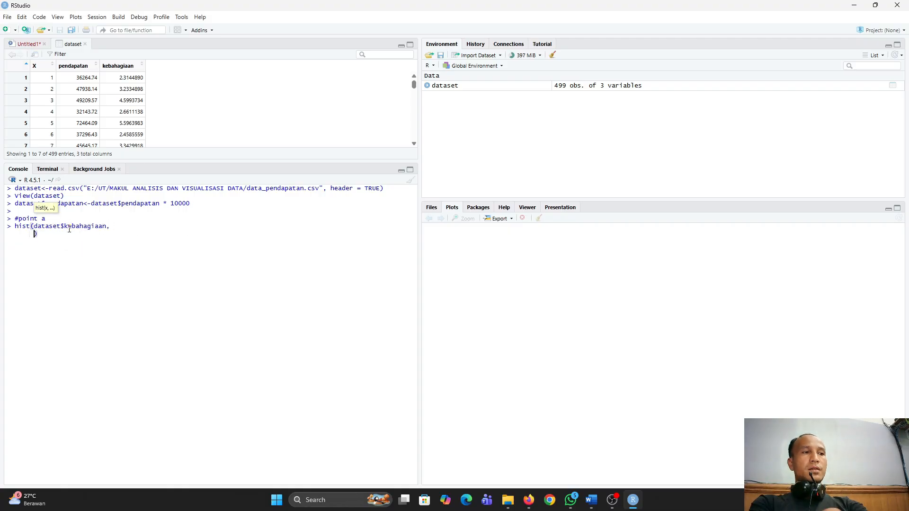
# - Add the main title "histogram data kebahagiaan" to the hist() command
pyautogui.write('main = "')
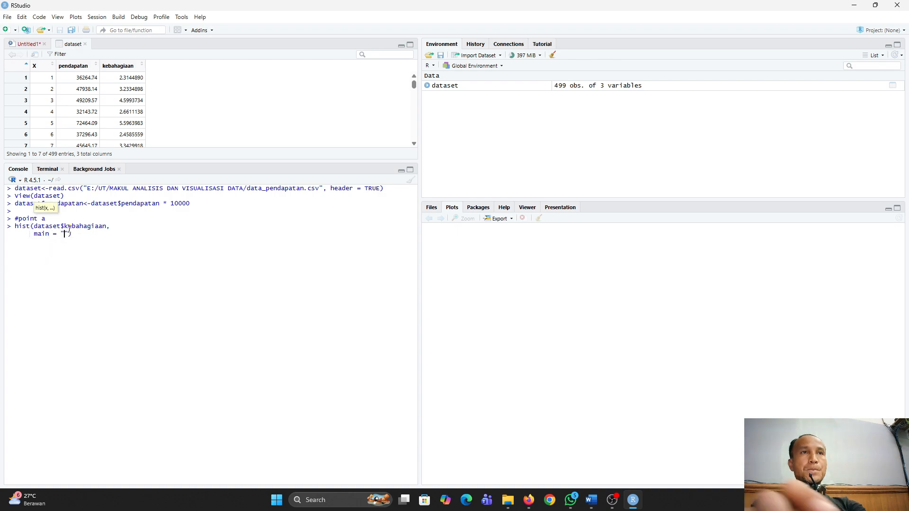
pyautogui.write('histogram ')
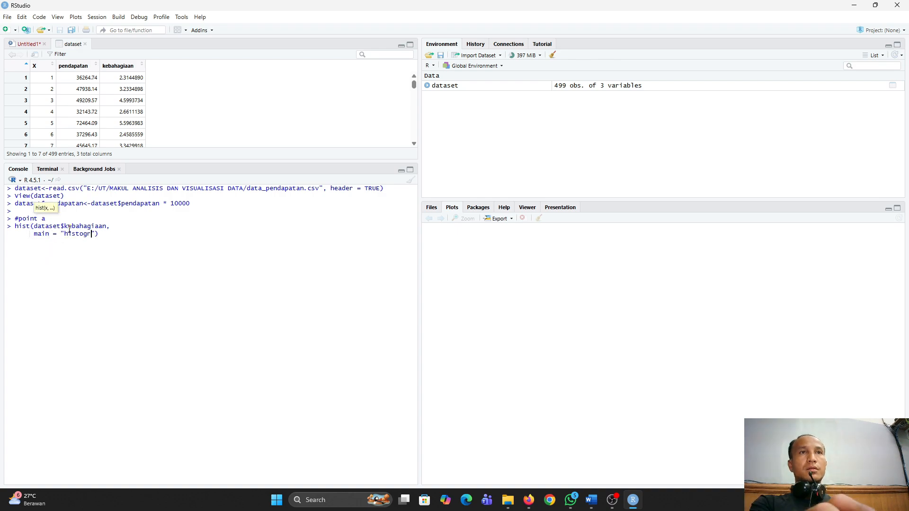
pyautogui.write('data kebahagi')
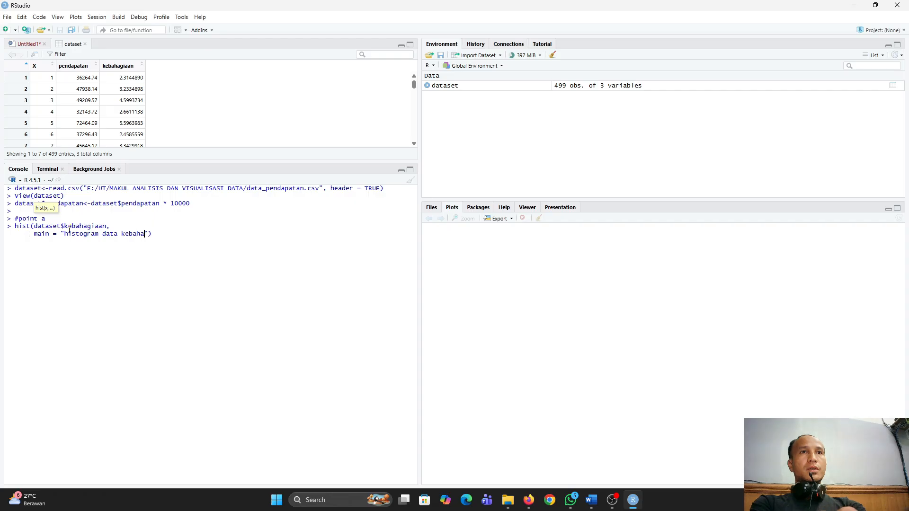
pyautogui.write('aan",')
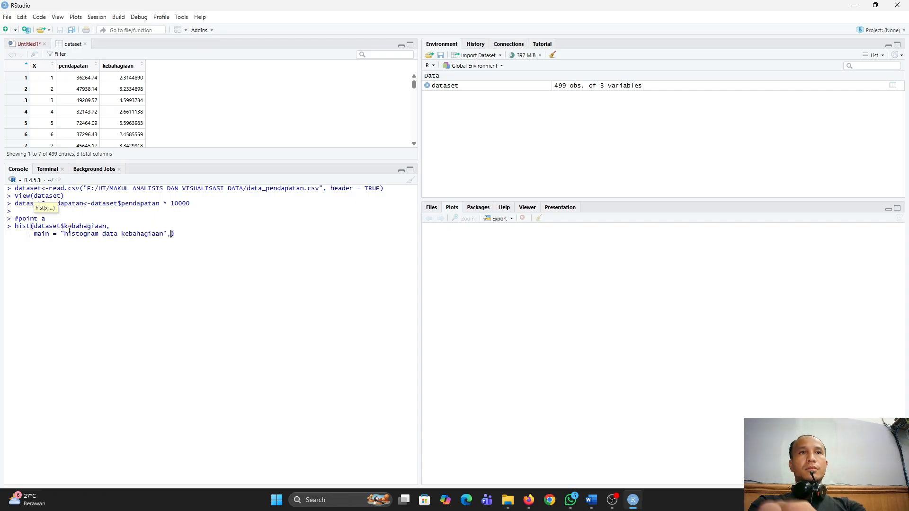
pyautogui.hotkey('shift', 'Return')
# - Add the x-axis label "tingkat kebahagiaan" to the hist() command and continue on a new line
pyautogui.write('xlab = "')
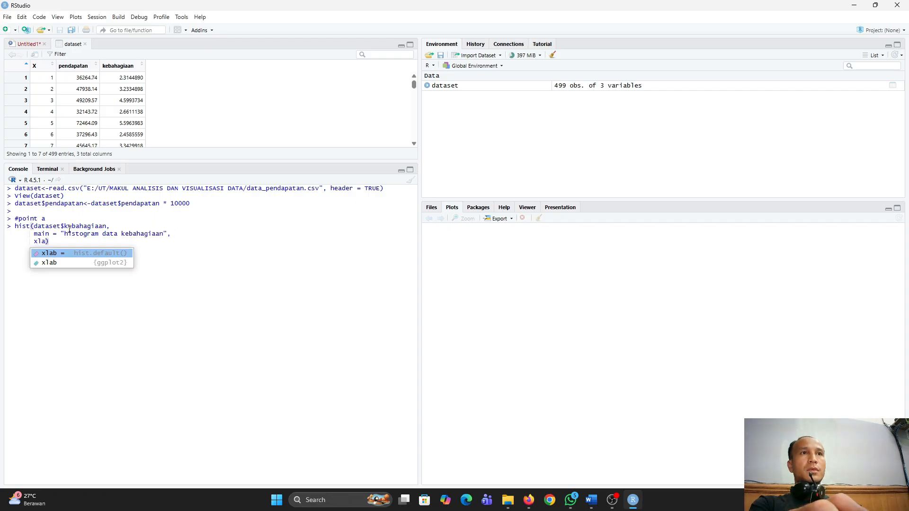
pyautogui.write('tingkat')
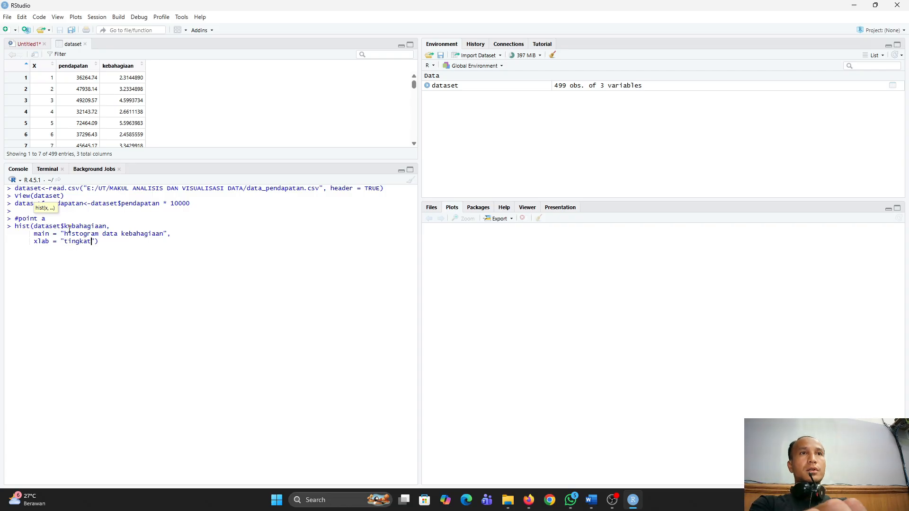
pyautogui.write(' kebahag')
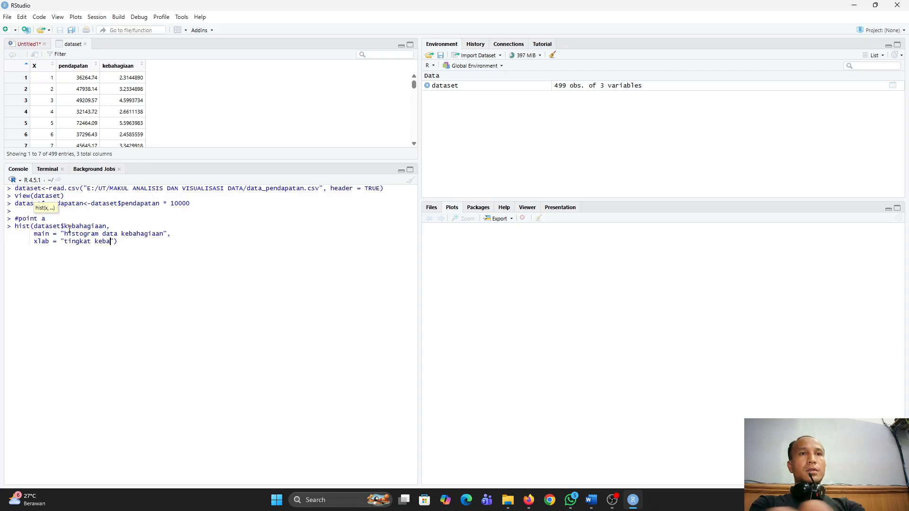
pyautogui.write('iaan')
pyautogui.write('",')
pyautogui.hotkey('shift', 'Return')
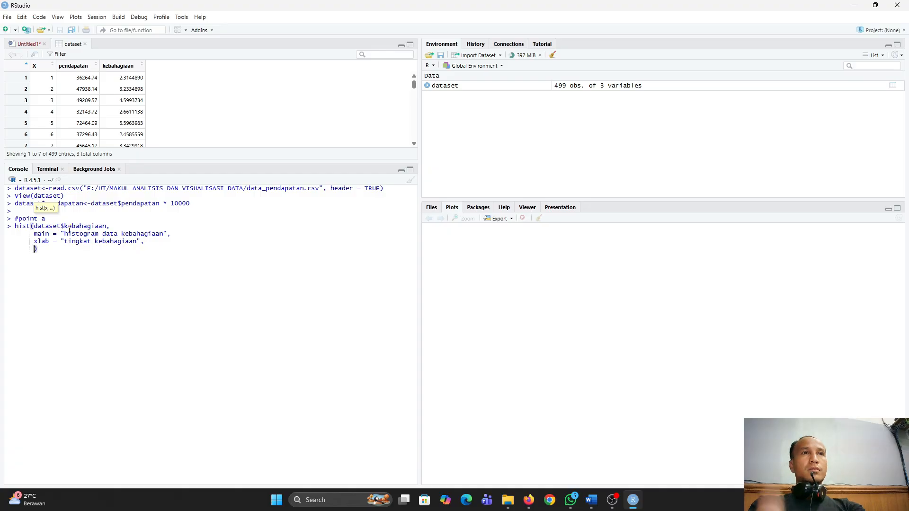
# - Add the y-axis label "frekuensi" to the hist() command and continue on a new line
pyautogui.write('ylab = ')
pyautogui.write('"frekensi')
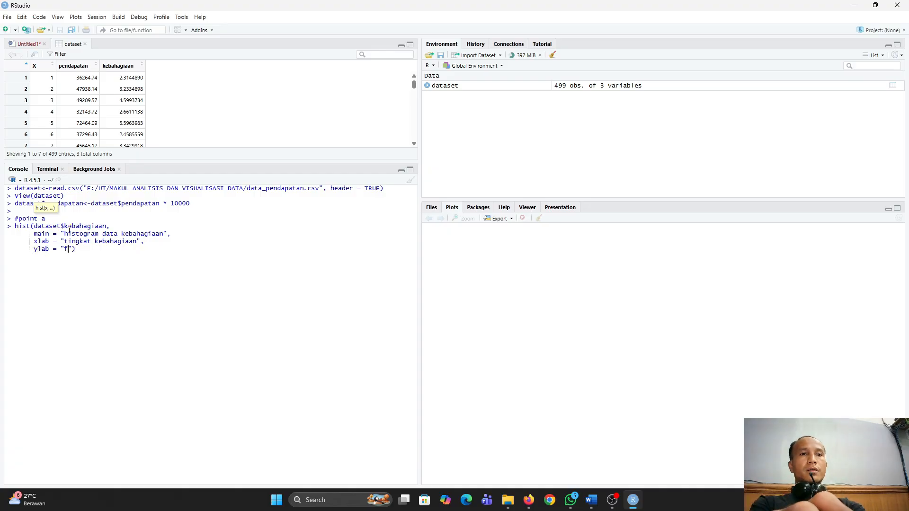
pyautogui.press('BackSpace')
pyautogui.press('BackSpace')
pyautogui.press('BackSpace')
pyautogui.press('BackSpace')
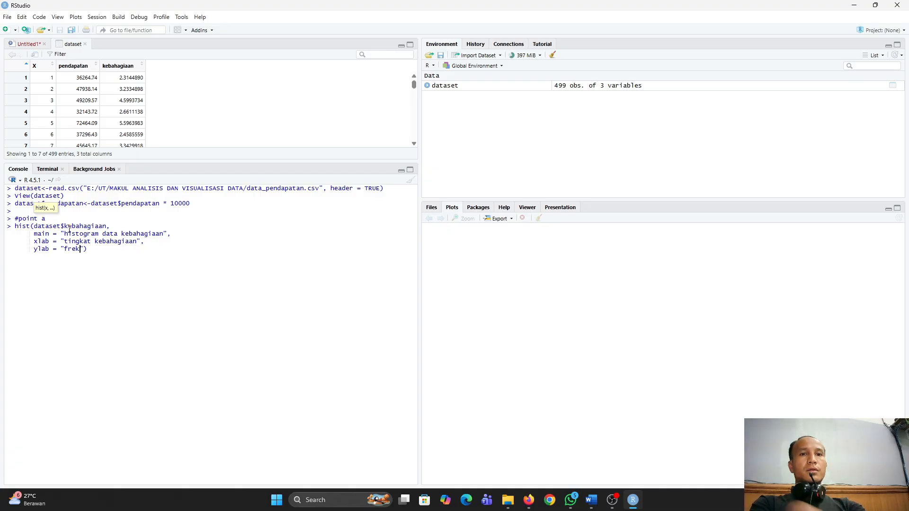
pyautogui.write('uensi')
pyautogui.press('Right')
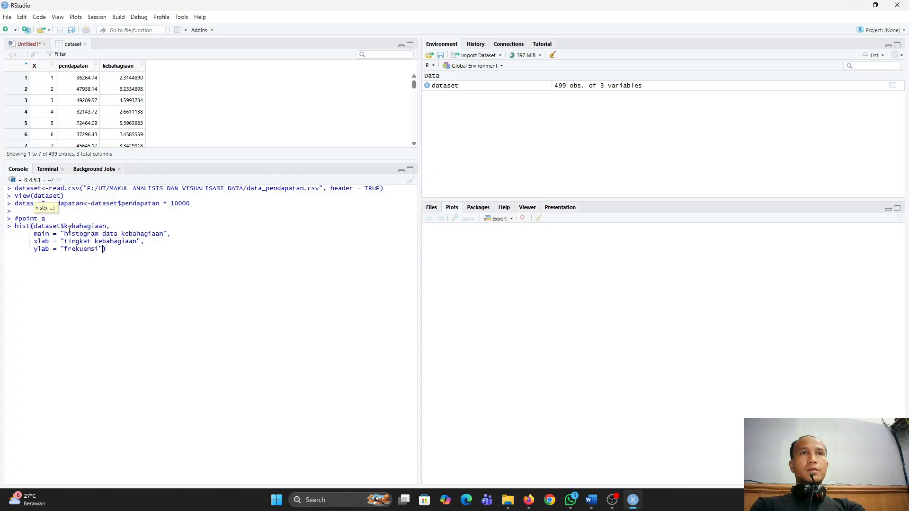
pyautogui.write(',')
pyautogui.press('Return')
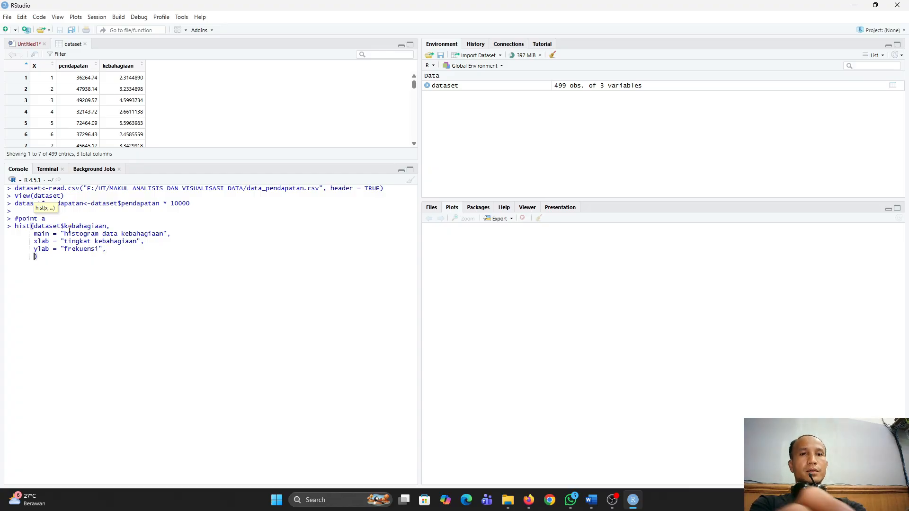
# - Set the histogram's fill color to "red" and its border to "black", and run the hist() command
pyautogui.write('col')
pyautogui.press('Tab')
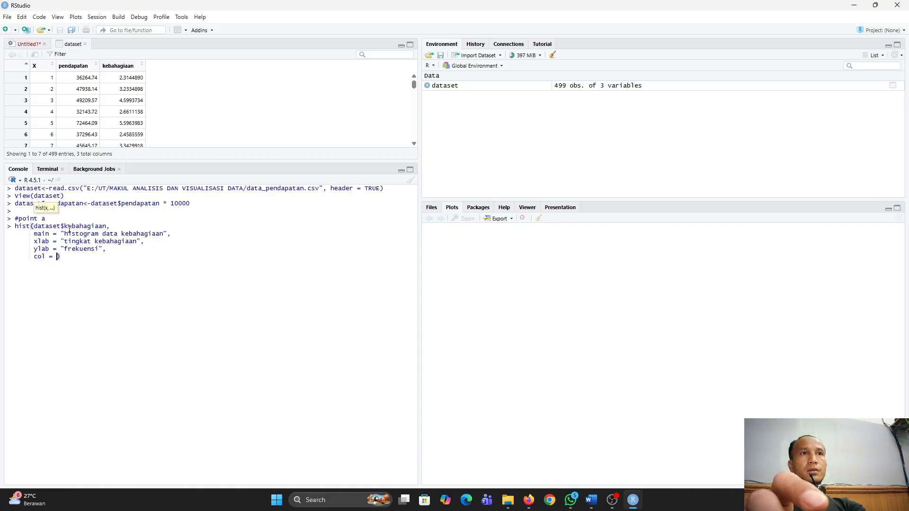
pyautogui.write('"red')
pyautogui.write('",')
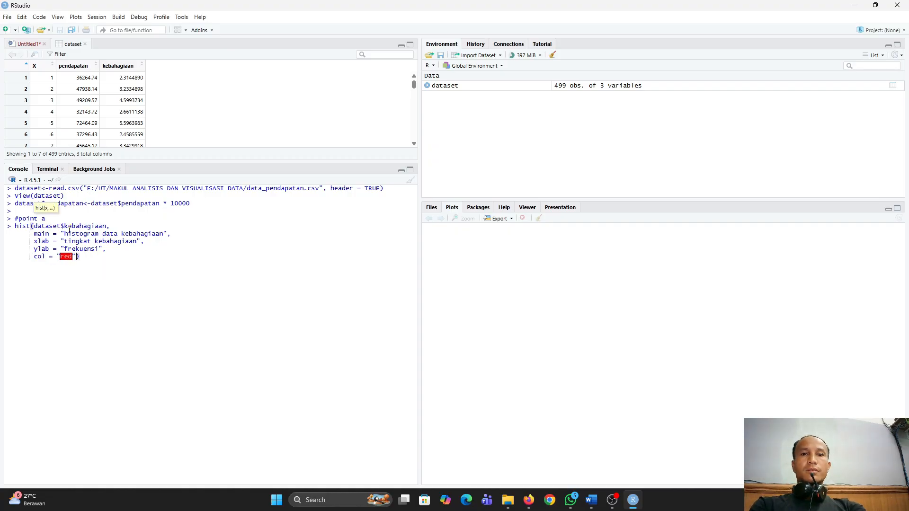
pyautogui.press('Return')
pyautogui.write('borde')
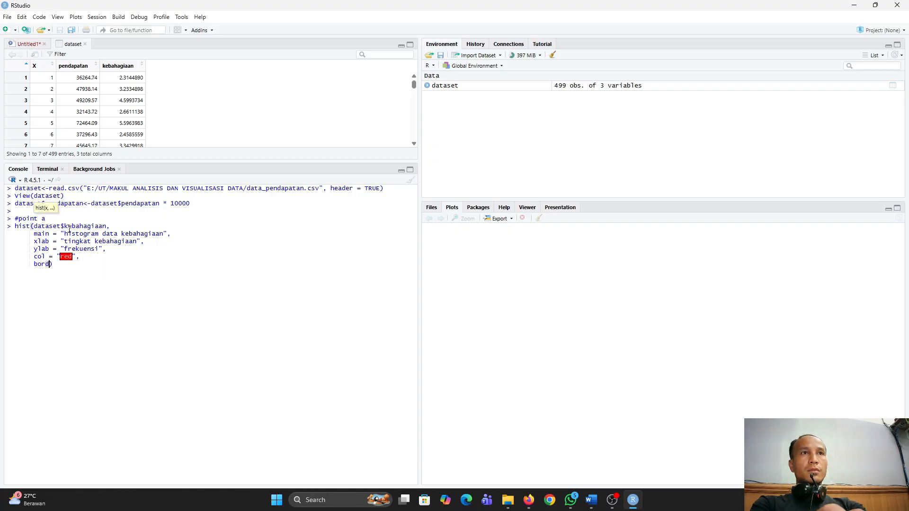
pyautogui.press('Tab')
pyautogui.write('"black')
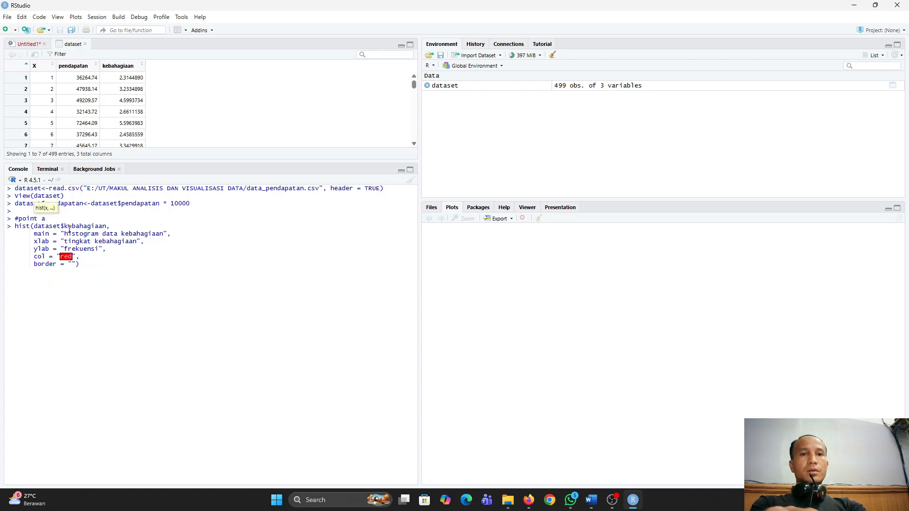
pyautogui.press('End')
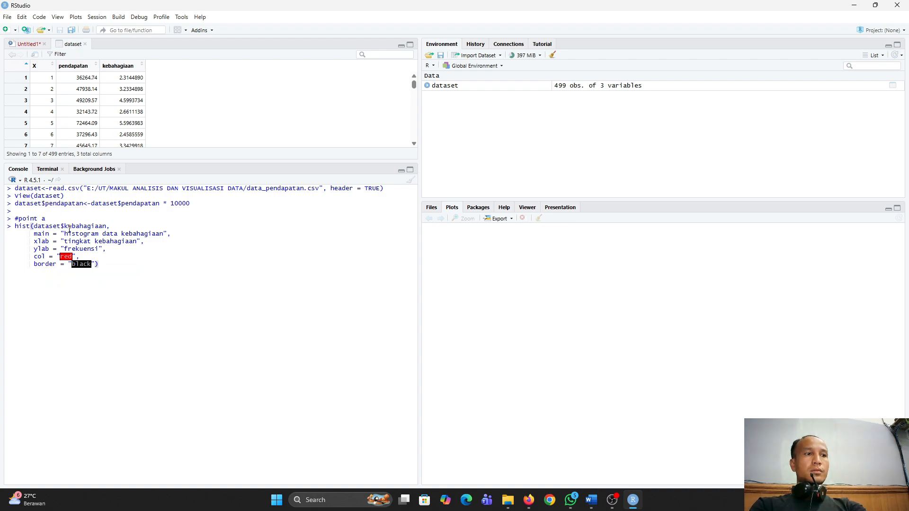
pyautogui.press('Return')
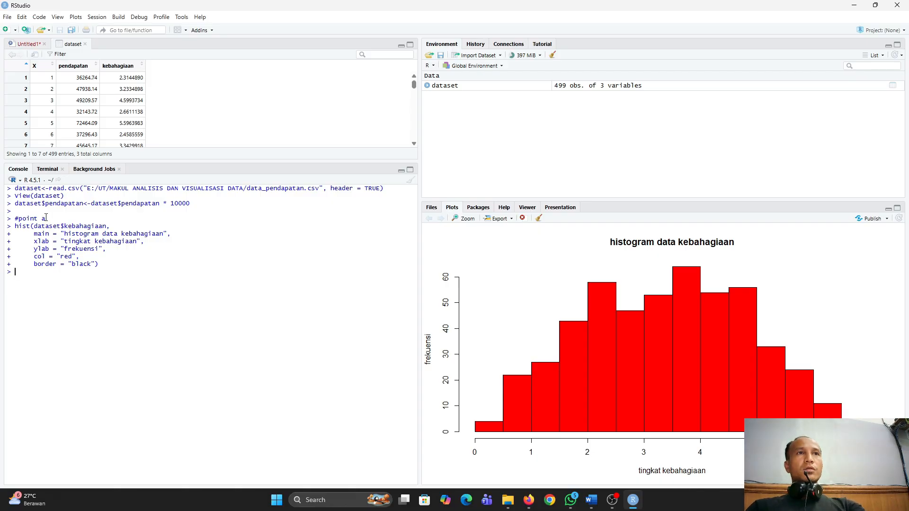
# - Review the arguments of the hist() command and examine the plotted histogram of kebahagiaan
pyautogui.moveTo(98, 265); pyautogui.dragTo(31, 226)
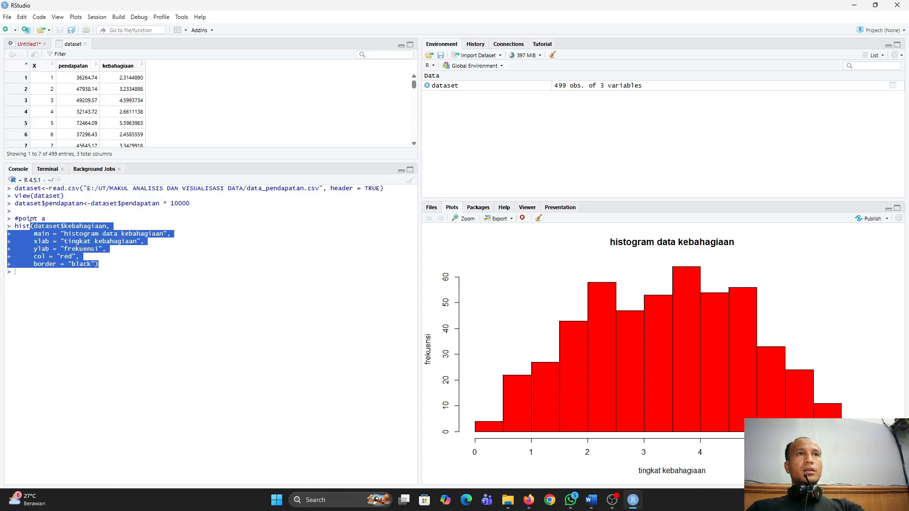
pyautogui.click(550, 313)
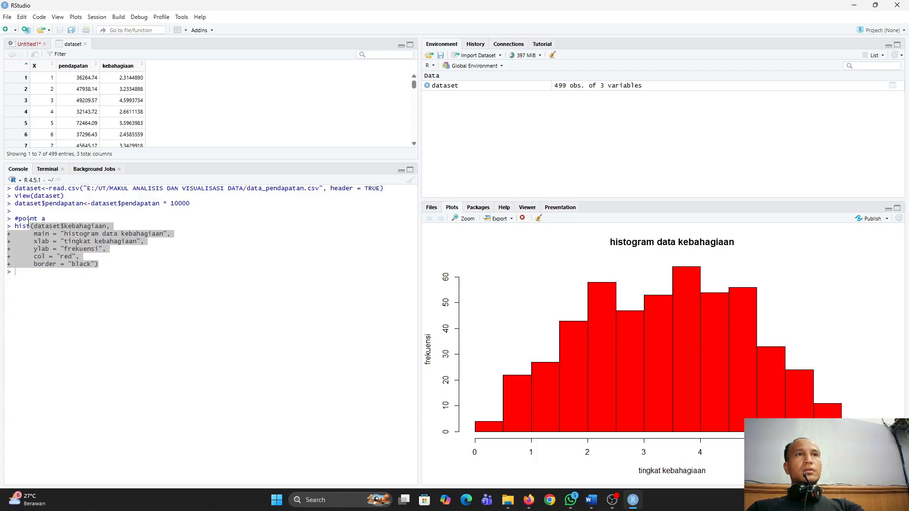
pyautogui.click(62, 233)
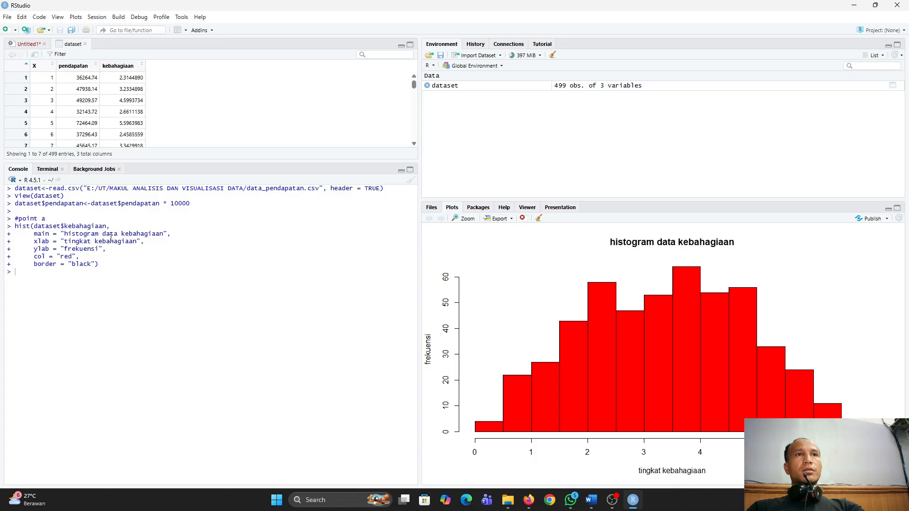
pyautogui.moveTo(613, 242); pyautogui.dragTo(752, 242)
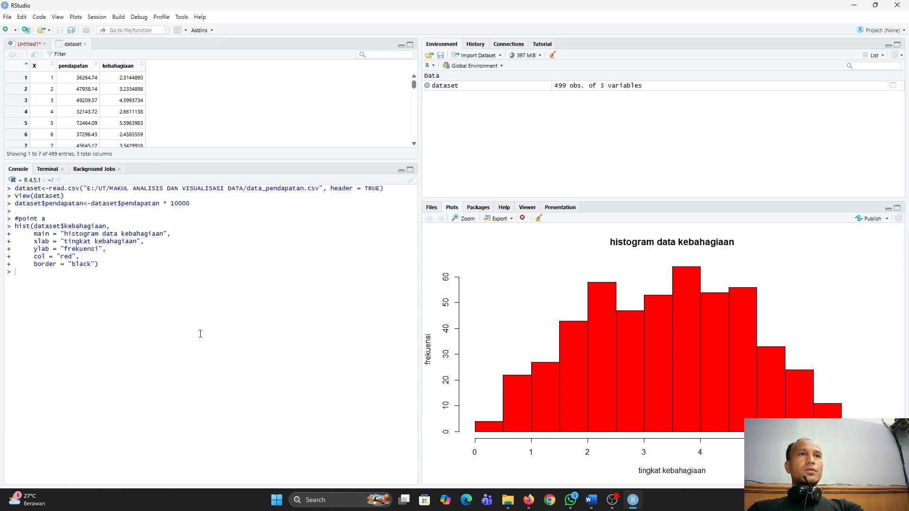
# - Check task b in the Word assignment, and under the "#point b" comment in RStudio start plot() with dataset$pendapatan and dataset$kebahagiaan
pyautogui.hotkey('alt', 'Tab')
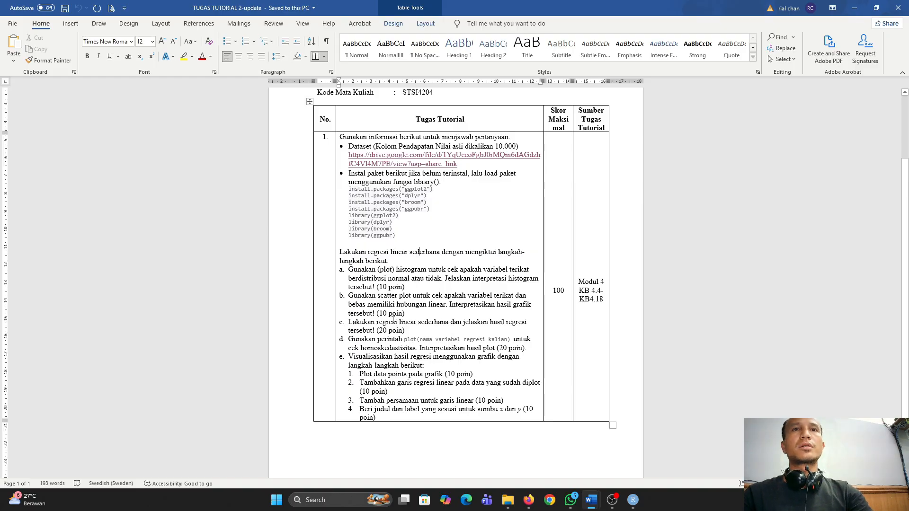
pyautogui.hotkey('alt', 'Tab')
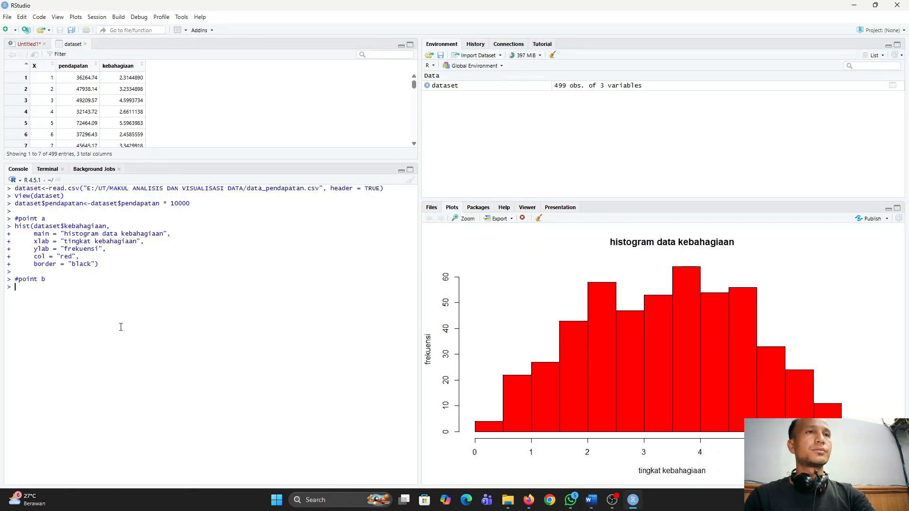
pyautogui.write('lot(dataset$')
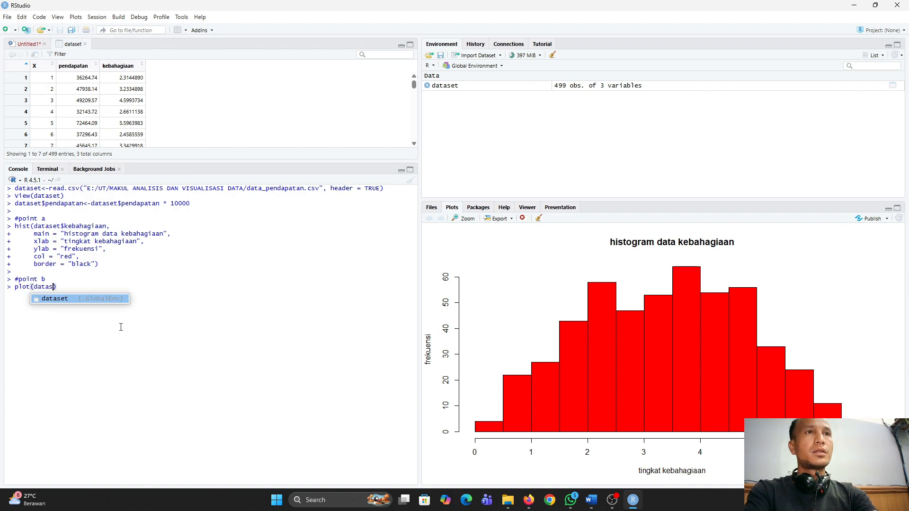
pyautogui.write('pendapatan, dataset$kebahagiaan')
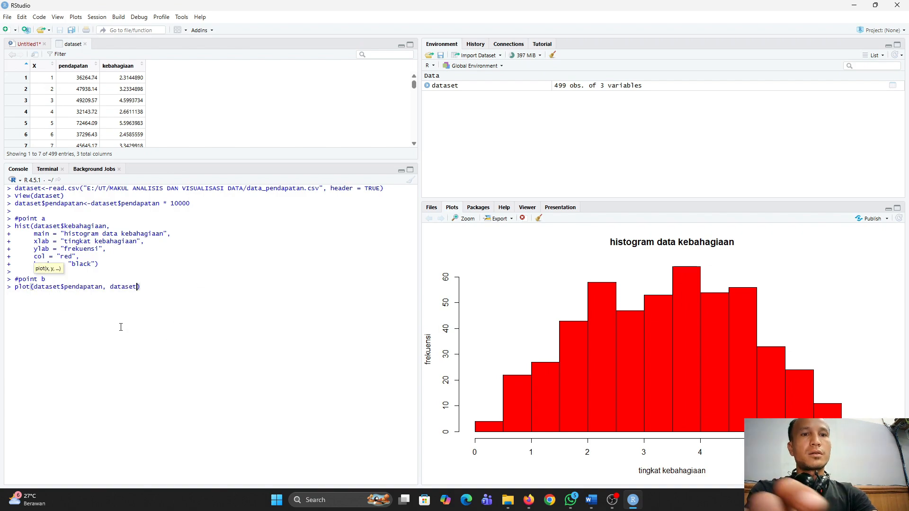
# - Add the main title "scatterplot: hubungan pendapatan vs kebahagiaan" on a new line of the plot() command
pyautogui.write(',')
pyautogui.hotkey('shift', 'Return')
pyautogui.write('main = " ')
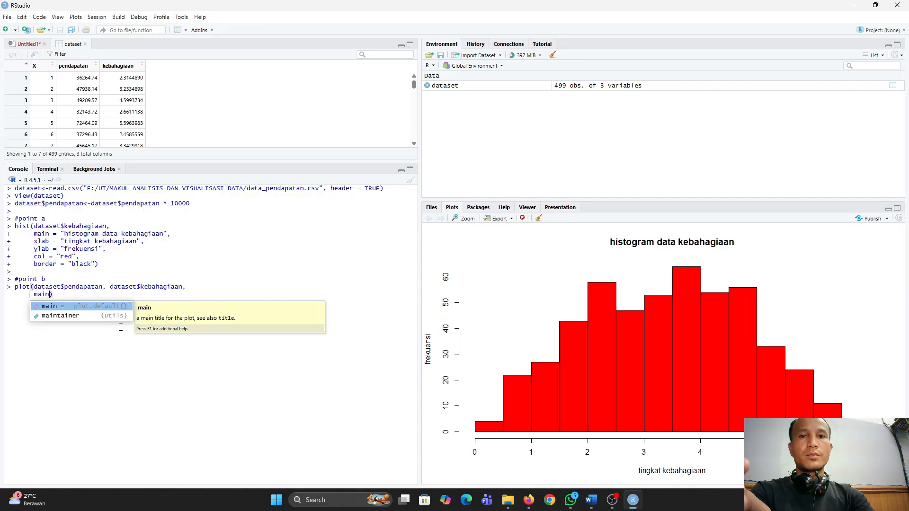
pyautogui.write('scatterplot: hubungan p')
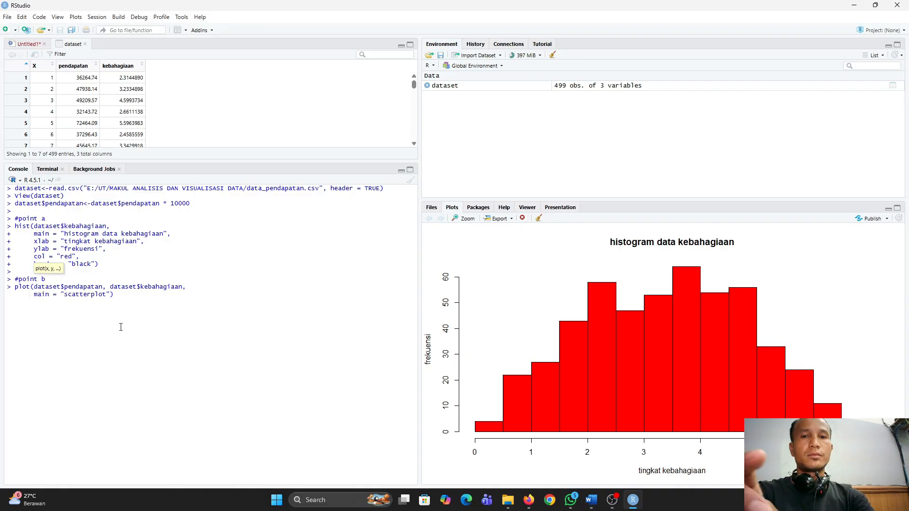
pyautogui.write('endapatan vs kebahagiaan",')
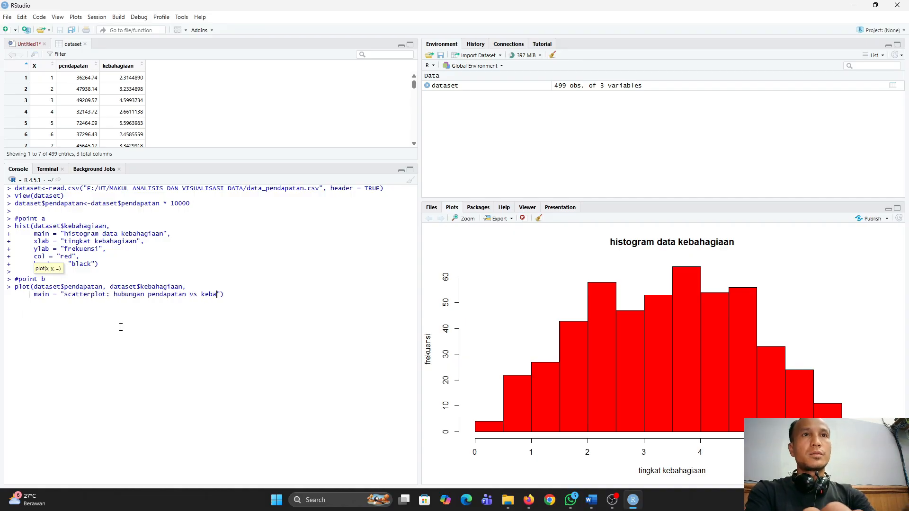
# - Label the scatter plot's x-axis "pendapatan" and y-axis "kebahagiaan" on separate lines of the plot() command
pyautogui.hotkey('shift', 'Return')
pyautogui.write('xlab = "pendapatan",')
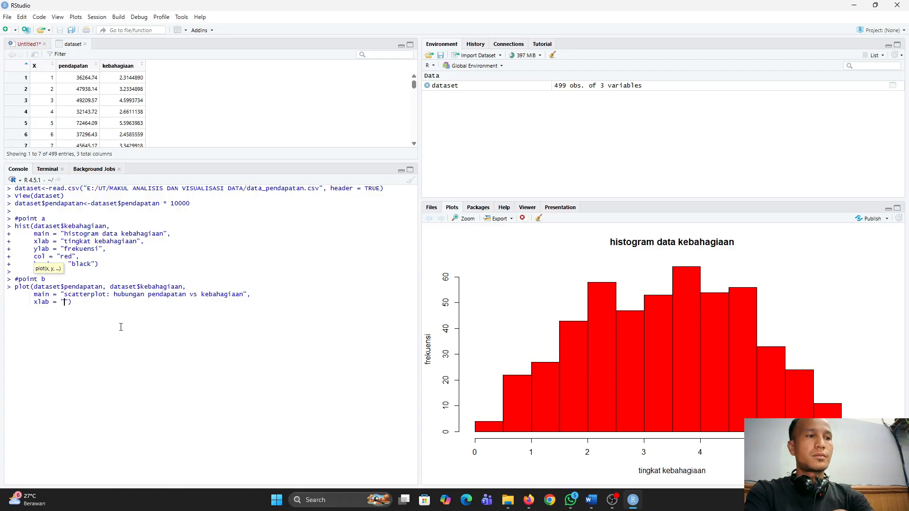
pyautogui.hotkey('shift', 'Return')
pyautogui.write('ylab = "kebaha')
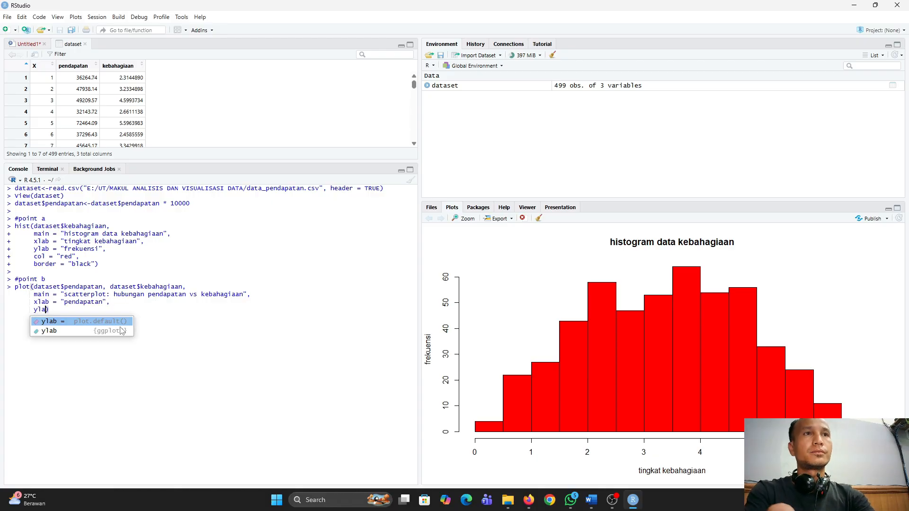
pyautogui.write('giaan",')
pyautogui.hotkey('shift', 'Return')
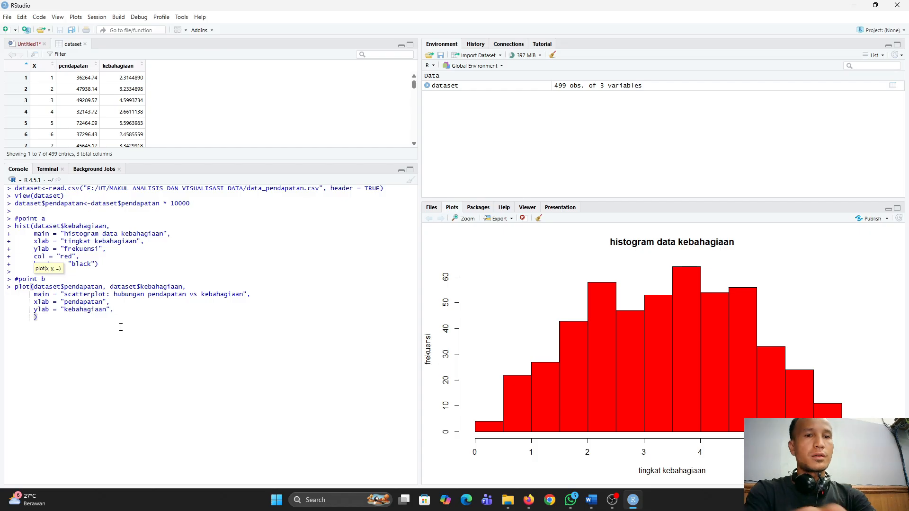
# - Set the scatter plot's color to "blue" and pch to 19, and run the plot() command
pyautogui.write('col =')
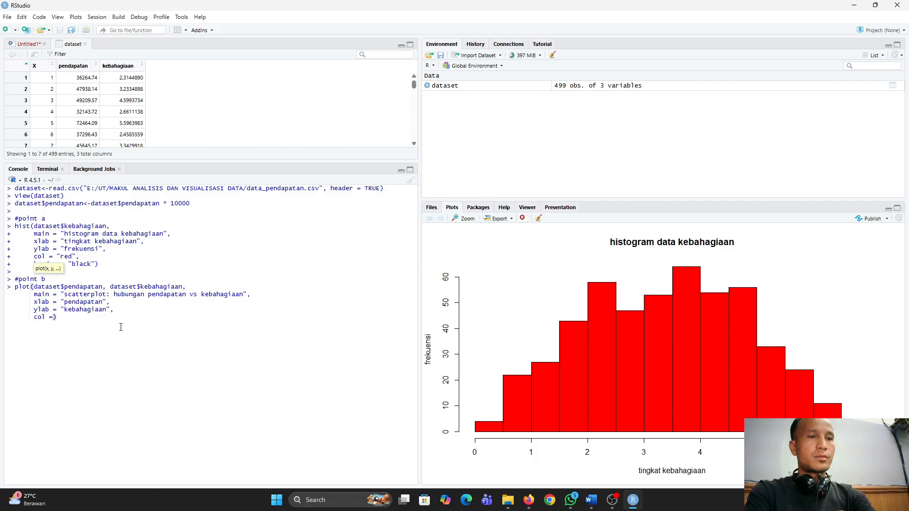
pyautogui.write('"blue",')
pyautogui.hotkey('shift', 'Return')
pyautogui.write('pch')
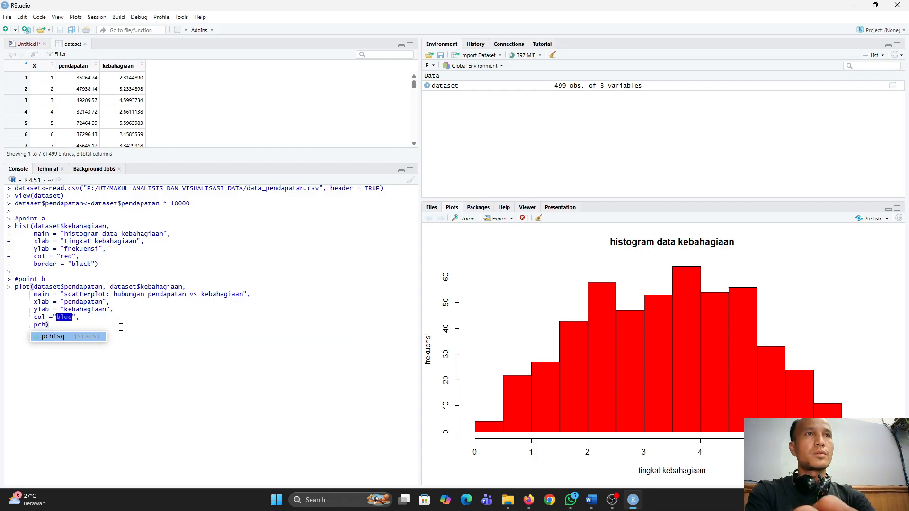
pyautogui.write('=19')
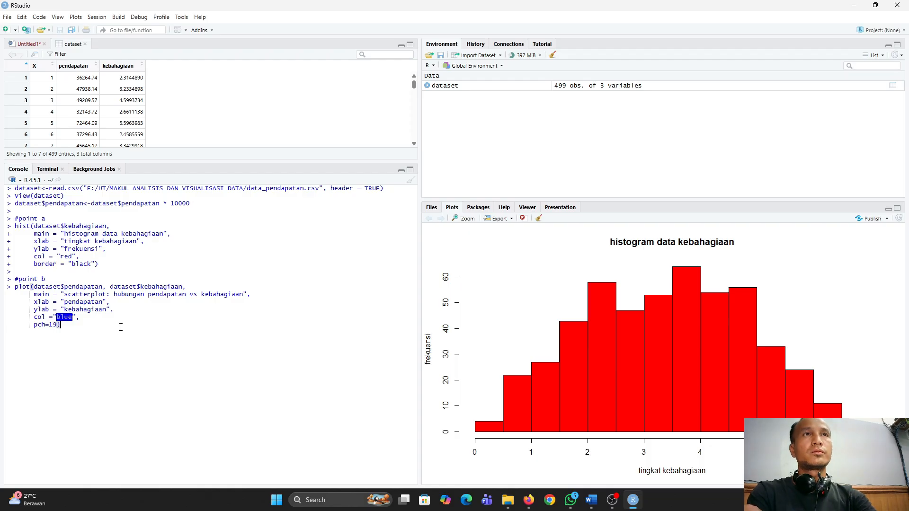
pyautogui.press('Return')
# - Add a red regression line of kebahagiaan~pendapatan from dataset to the scatter plot using abline() with lm() and lwd=2
pyautogui.write('abline(lm()')
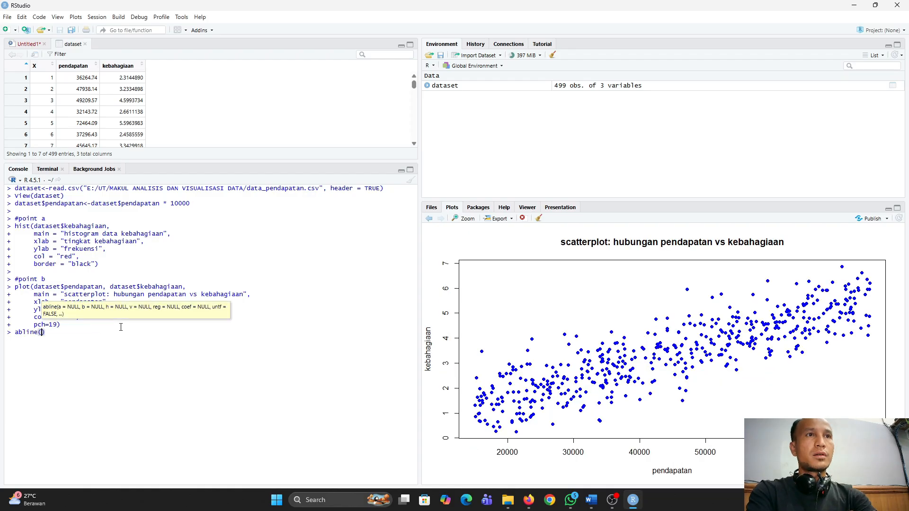
pyautogui.write('kebahagiaan')
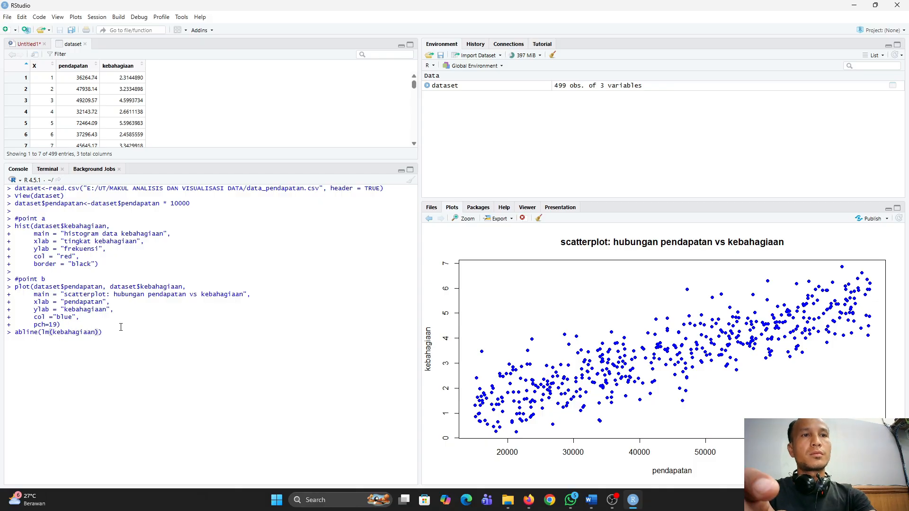
pyautogui.write('~pendapatan, data')
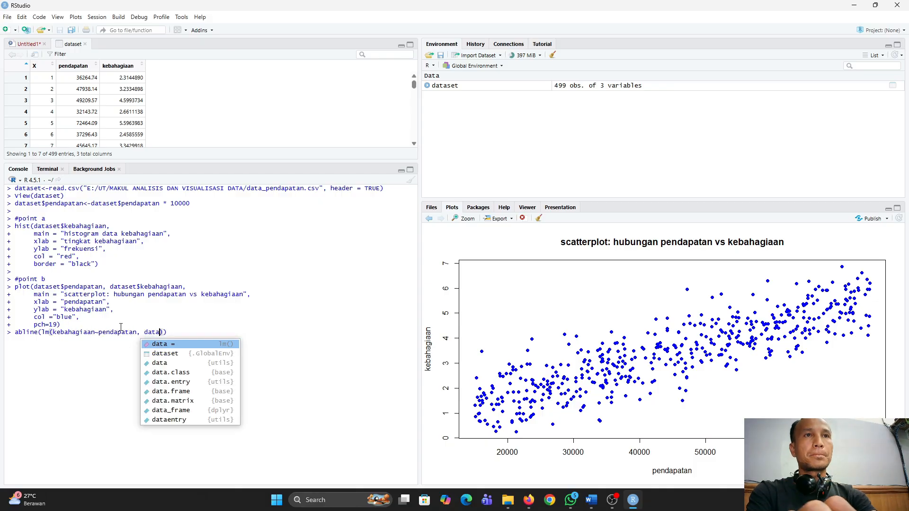
pyautogui.press('Tab')
pyautogui.write('dataset)')
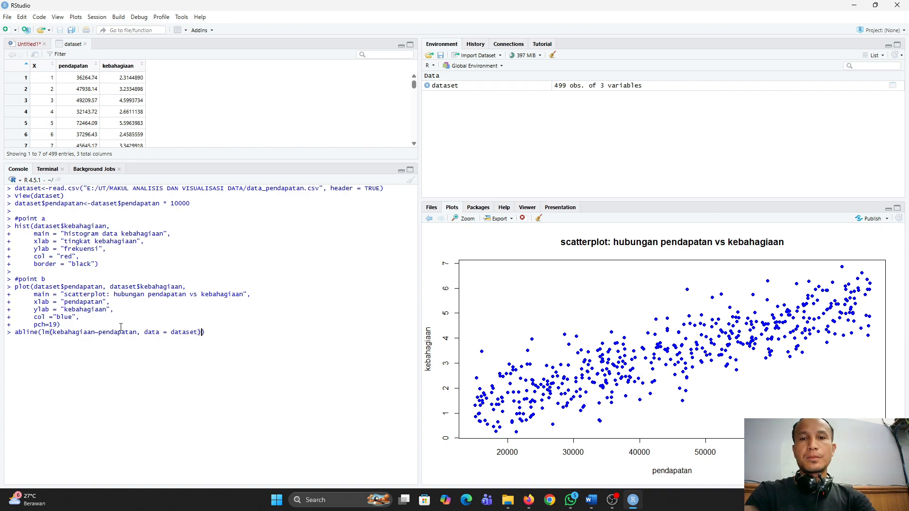
pyautogui.write(', col="red')
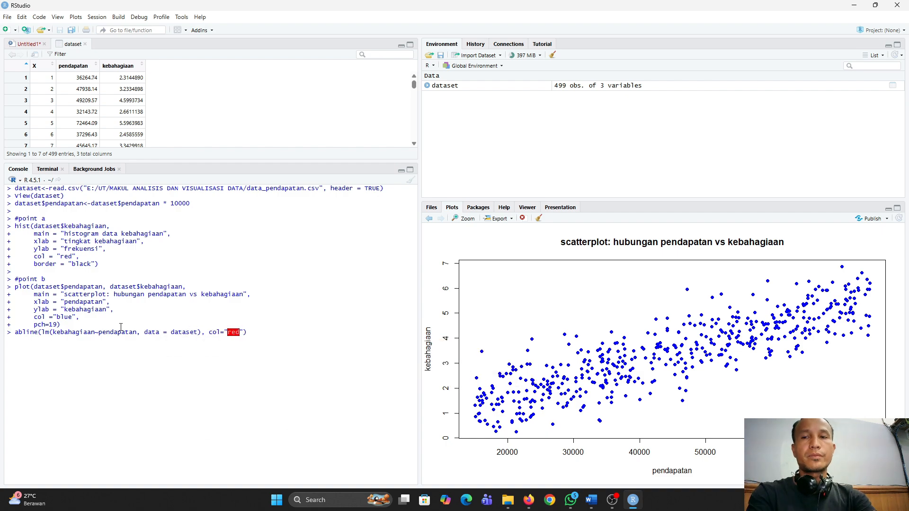
pyautogui.write('", lwd=2')
pyautogui.press('Return')
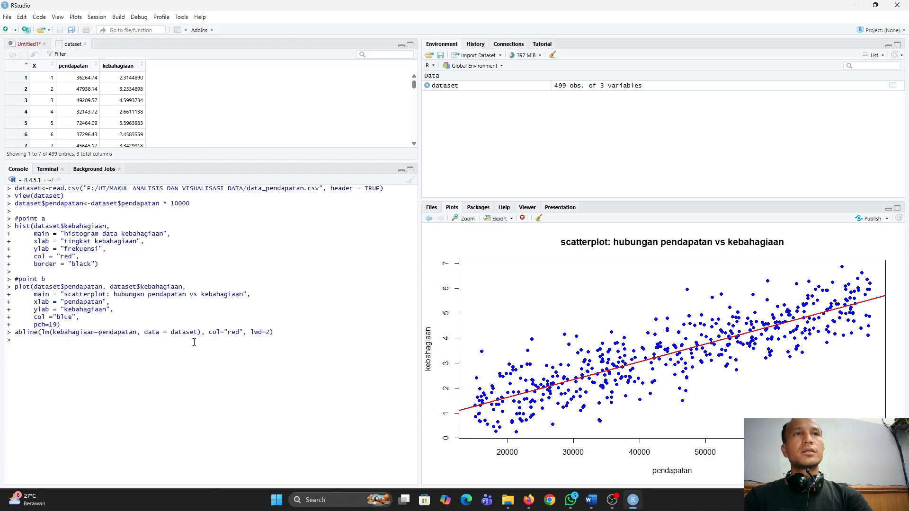
# - Review the tasks in the Word assignment against the scatter plot, and enter the comment "#point c" in the RStudio console
pyautogui.hotkey('alt', 'Tab')
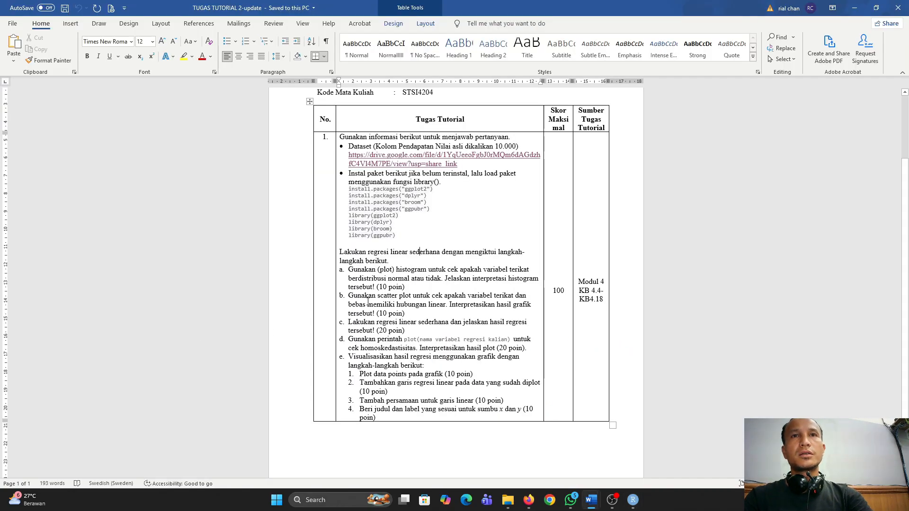
pyautogui.hotkey('alt', 'Tab')
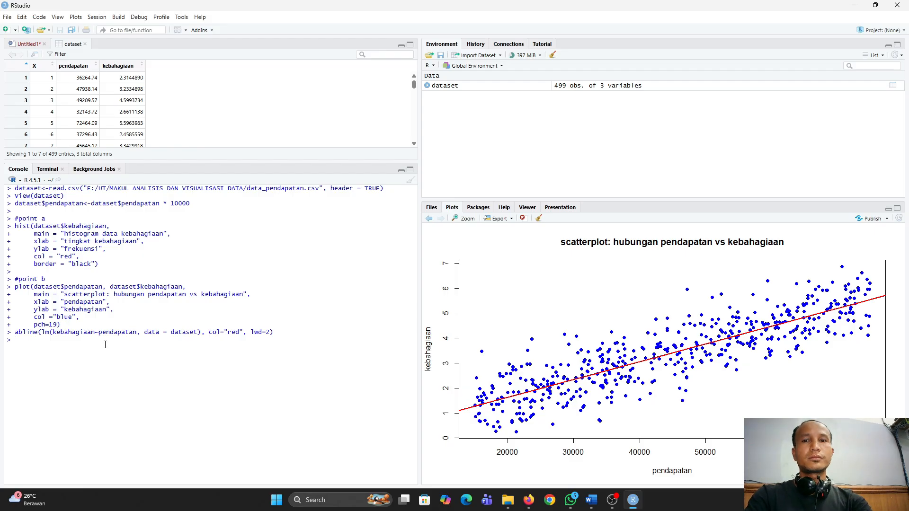
pyautogui.hotkey('alt', 'Tab')
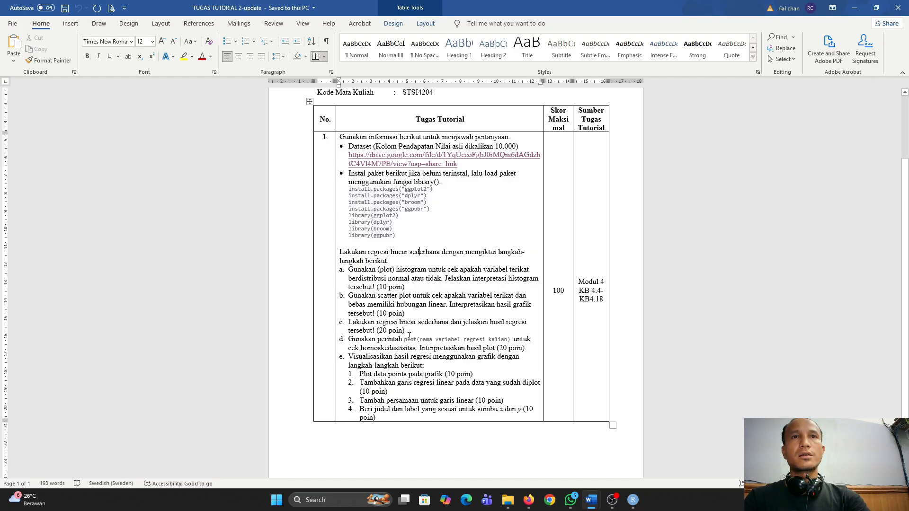
pyautogui.hotkey('alt', 'Tab')
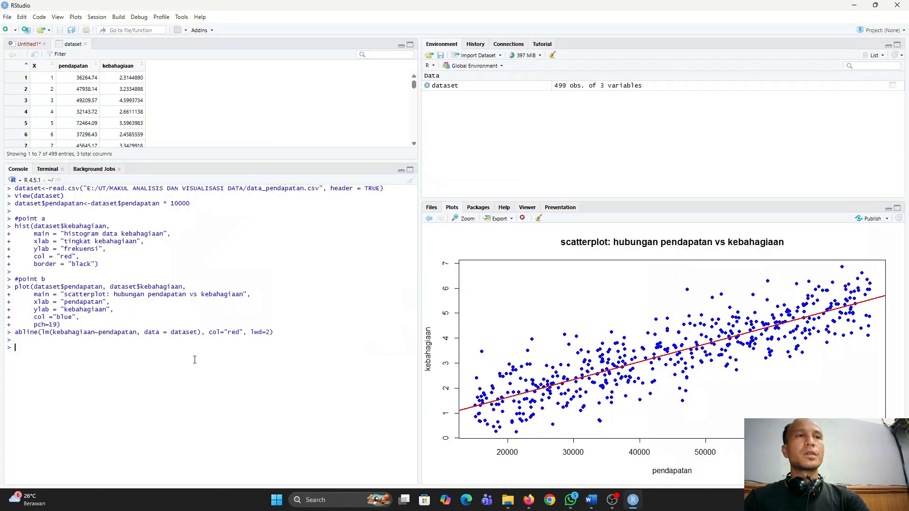
pyautogui.write('#point c')
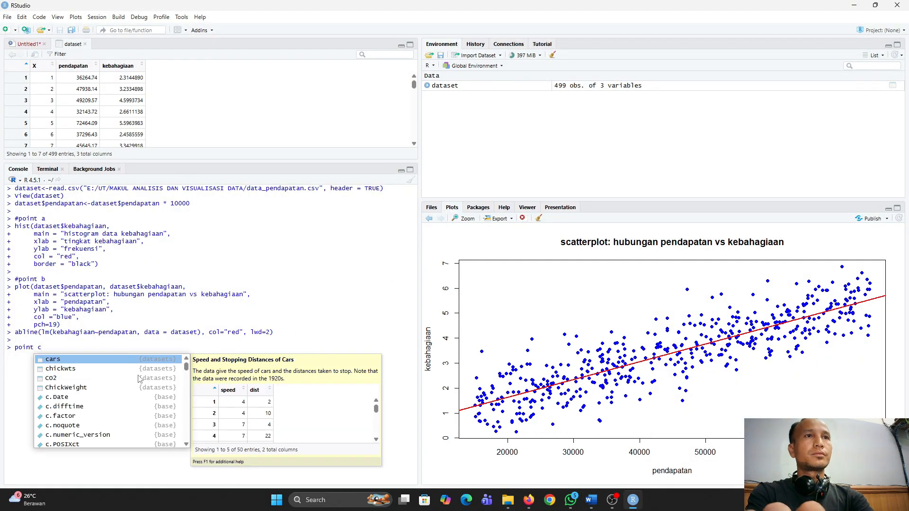
pyautogui.press('Return')
# - Fit the linear regression lm(kebahagiaan~pendapatan, data = dataset) and store it as model
pyautogui.write('model')
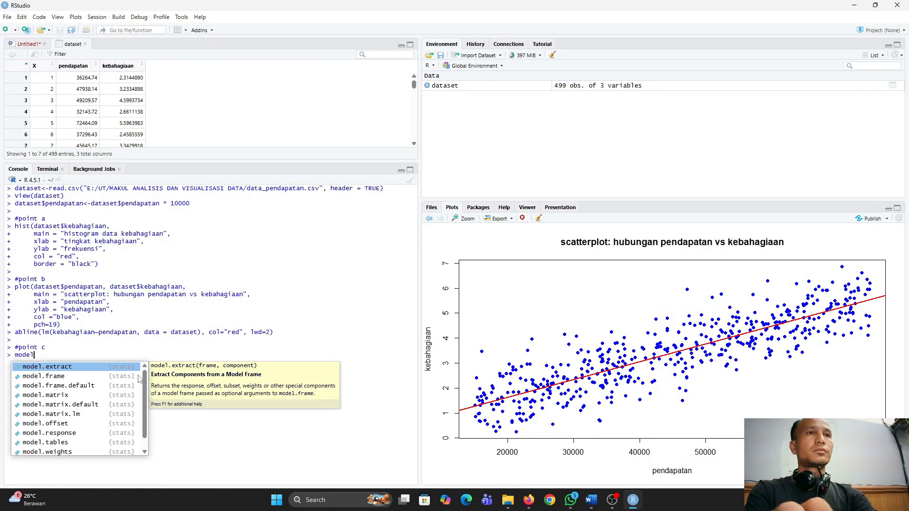
pyautogui.write('<-lm(kebahagiaan~pen')
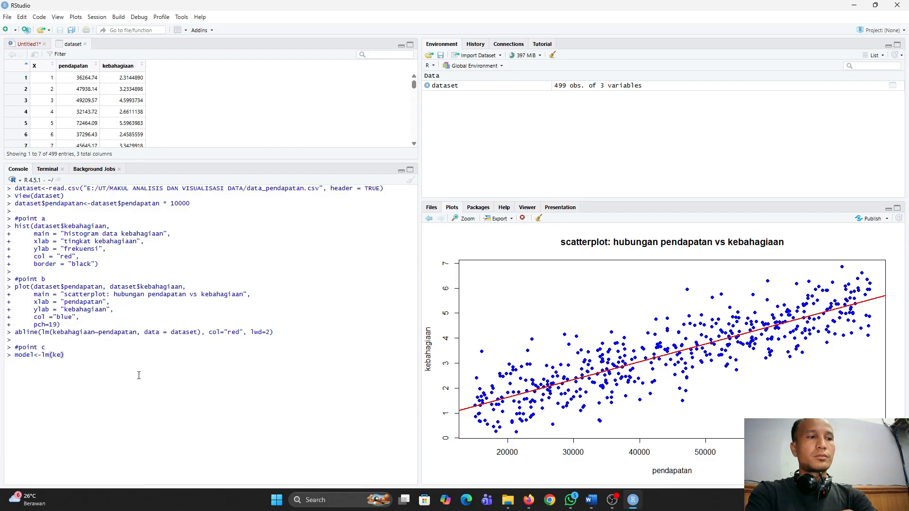
pyautogui.write('dapatan, data = dataset')
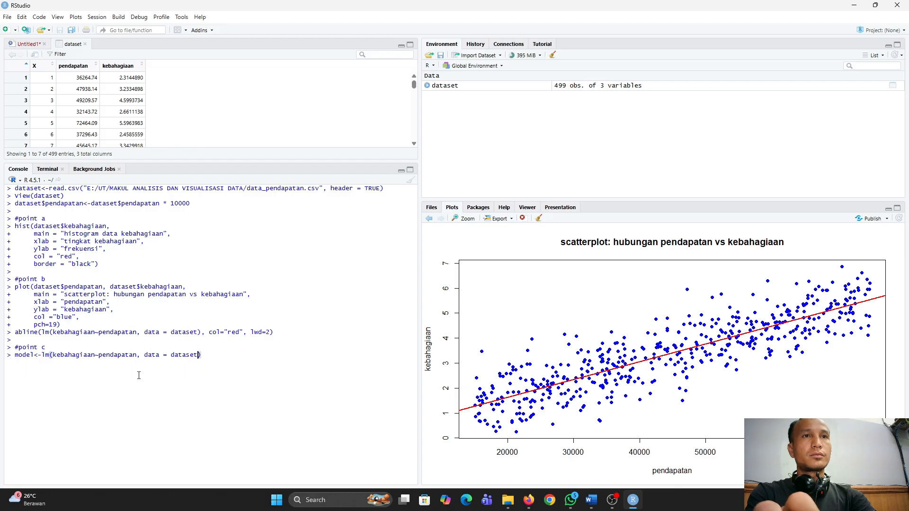
pyautogui.press('Return')
# - Store summary(model) as summary_model and print it in the console
pyautogui.write('summary_model')
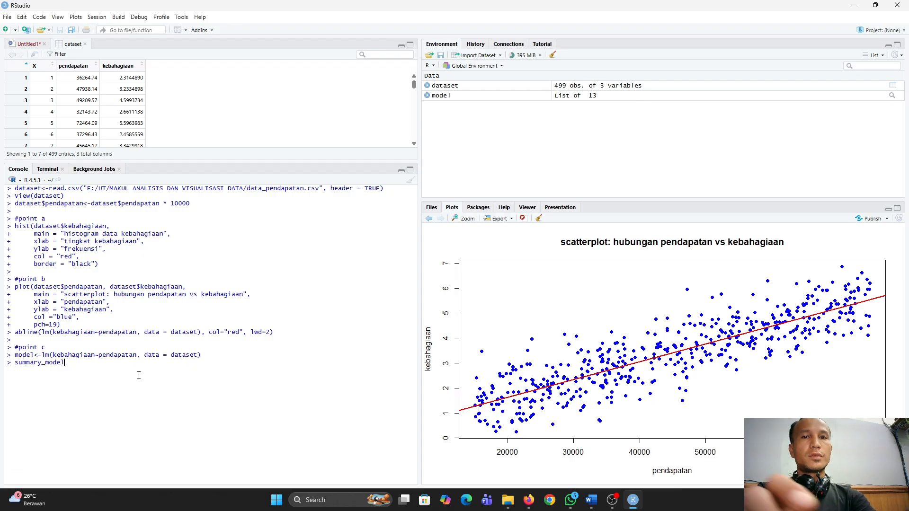
pyautogui.write('<-summary(model')
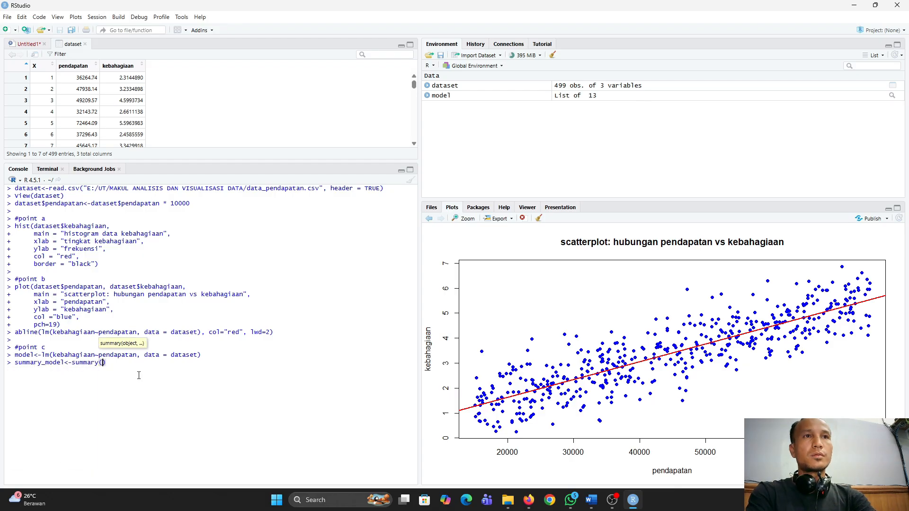
pyautogui.press('Return')
pyautogui.write('prin')
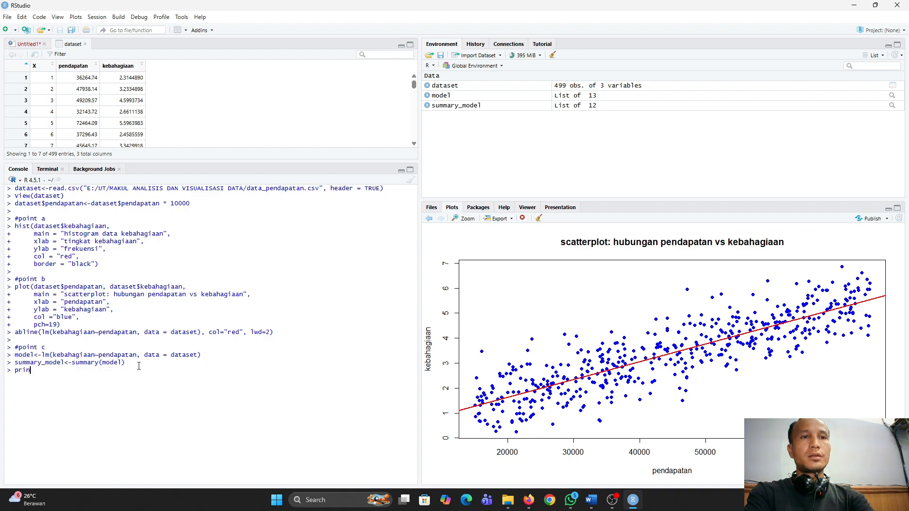
pyautogui.write('t(summary_model')
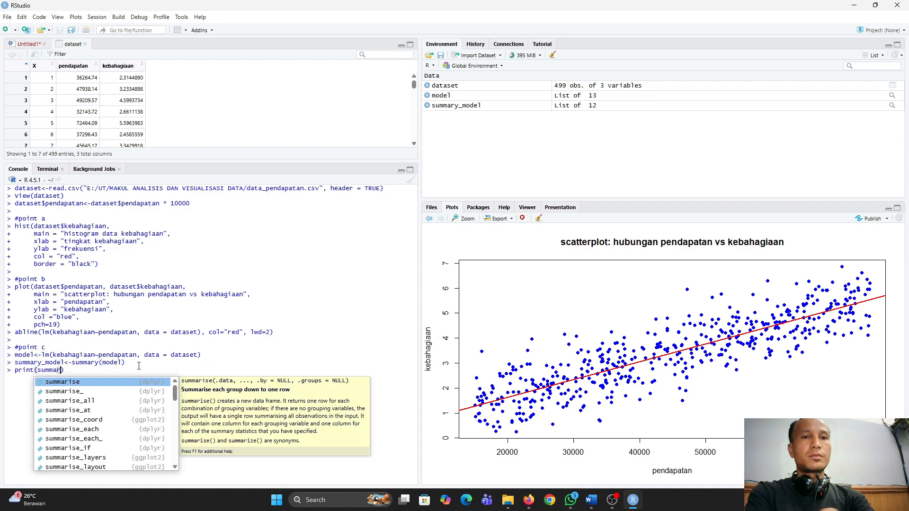
pyautogui.press('Return')
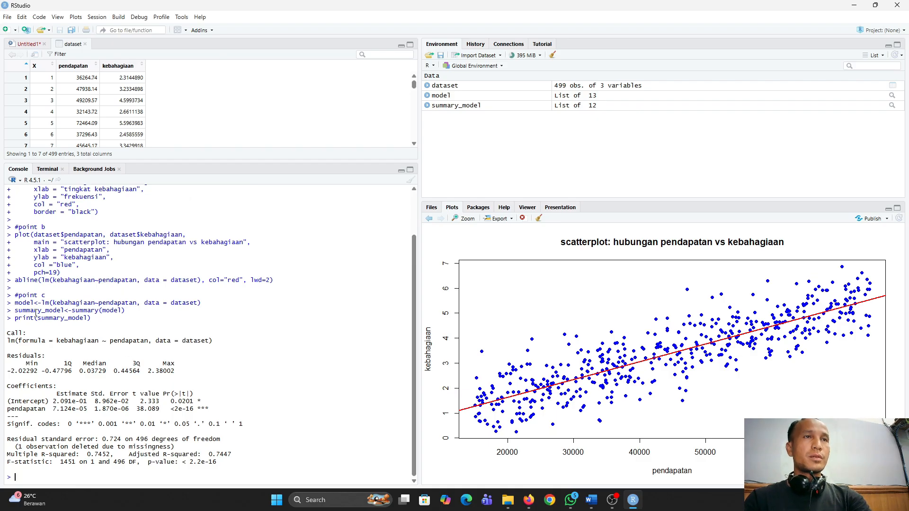
# - Examine the printed regression summary, especially the pendapatan coefficient estimate and the overall p-value, dismissing the WhatsApp notification
pyautogui.moveTo(18, 340); pyautogui.dragTo(114, 462)
pyautogui.click(287, 426)
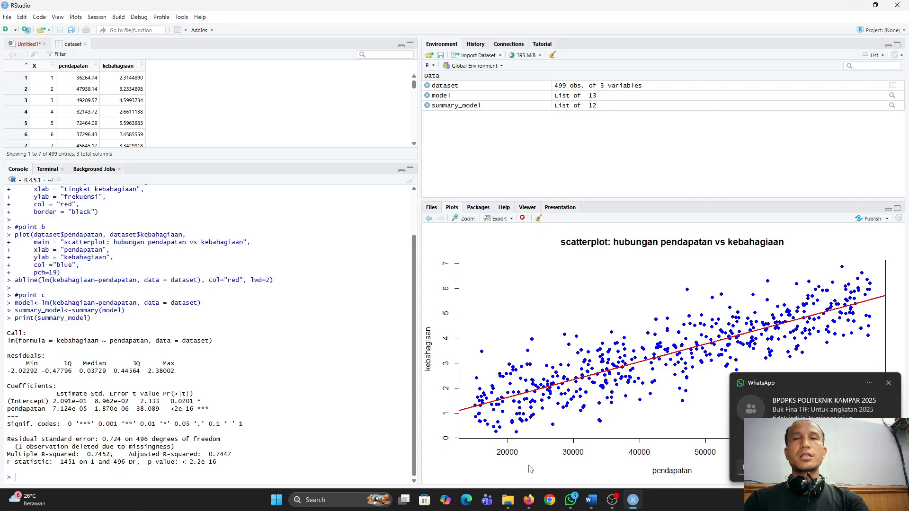
pyautogui.click(890, 385)
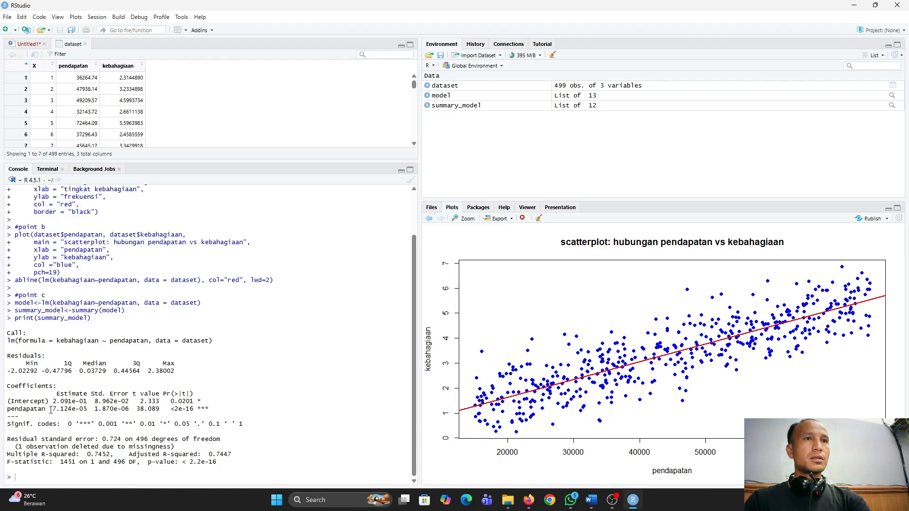
pyautogui.moveTo(50, 410); pyautogui.dragTo(88, 410)
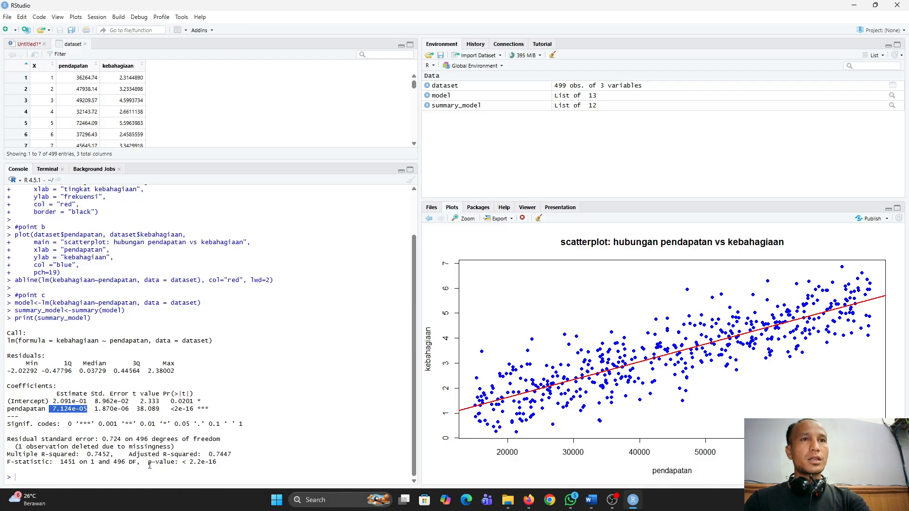
pyautogui.moveTo(149, 463); pyautogui.dragTo(217, 463)
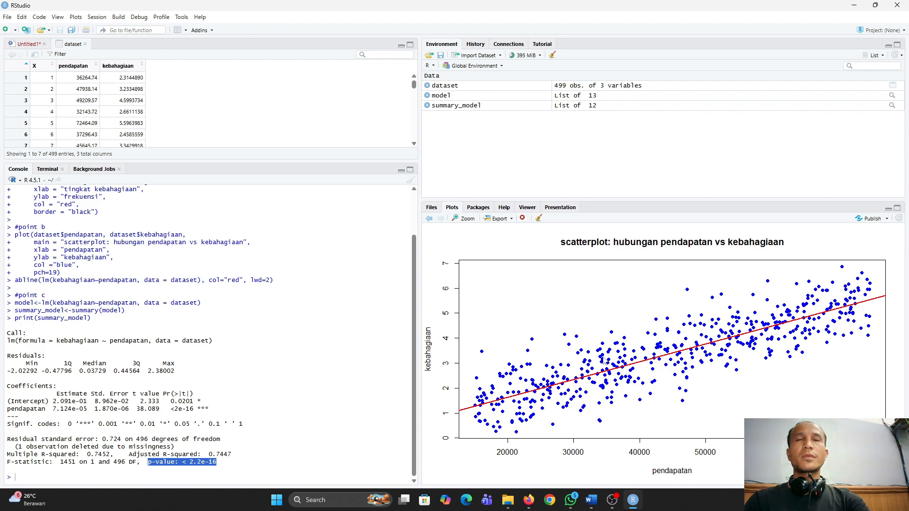
pyautogui.click(201, 457)
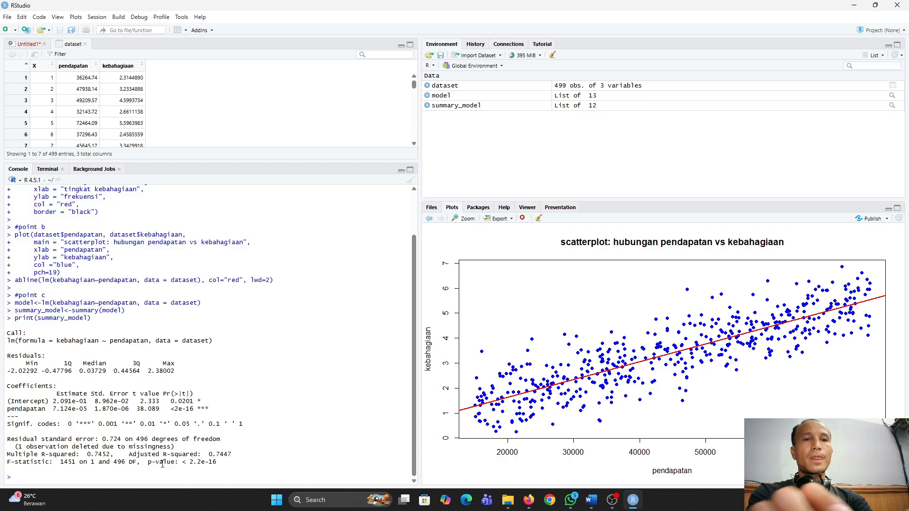
# - Enter the comment "#point d" in the console and check task d in the Word assignment before returning to RStudio
pyautogui.write('#point d')
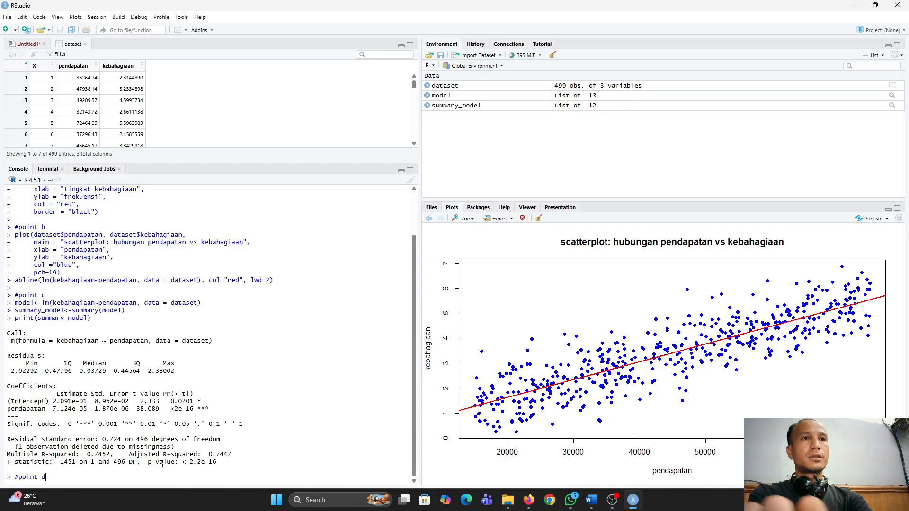
pyautogui.press('Return')
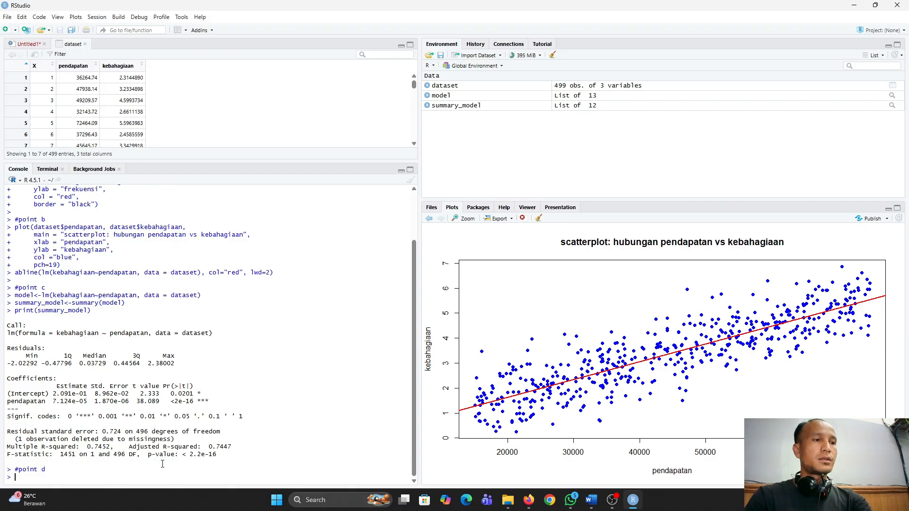
pyautogui.hotkey('alt', 'Tab')
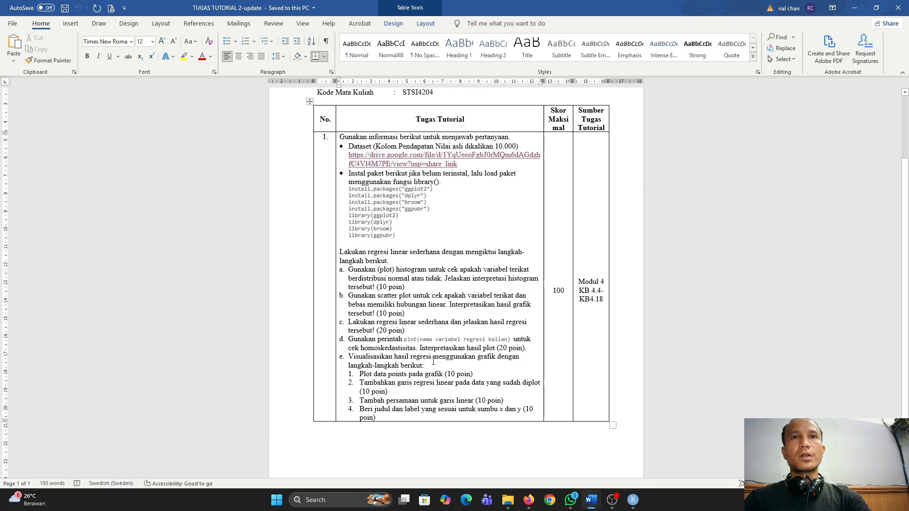
pyautogui.hotkey('alt', 'Tab')
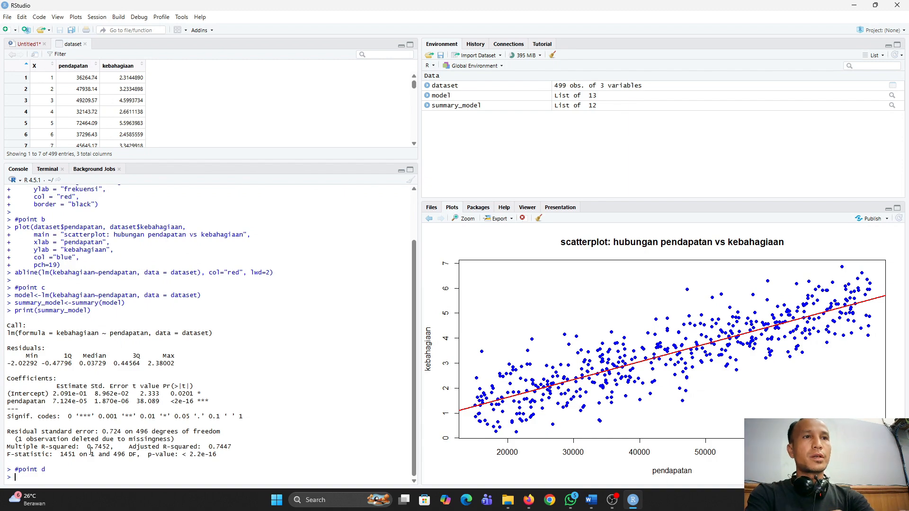
# - Set a 2-by-2 plot layout with par(mfrow=c(2,2)) and draw the regression diagnostic plots with plot(model)
pyautogui.write('par(mfro')
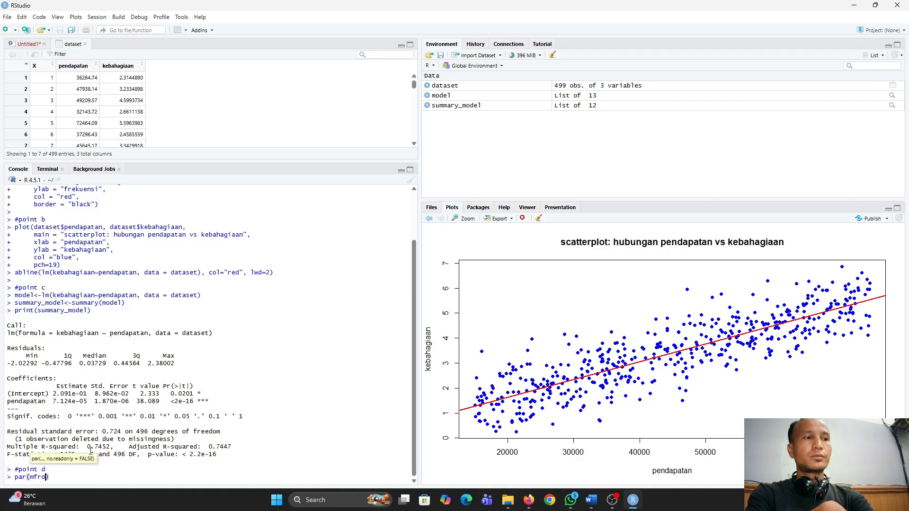
pyautogui.write('w=c(2,2')
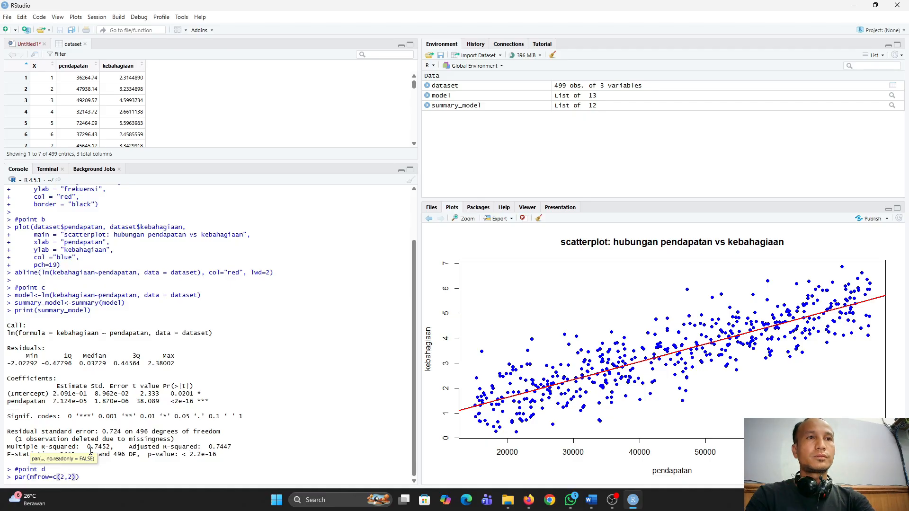
pyautogui.press('Return')
pyautogui.write('plot(model')
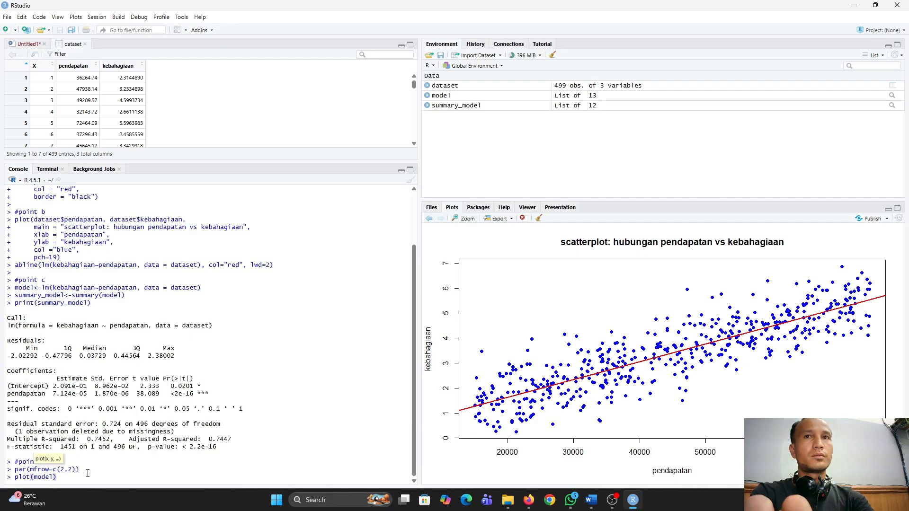
pyautogui.press('Return')
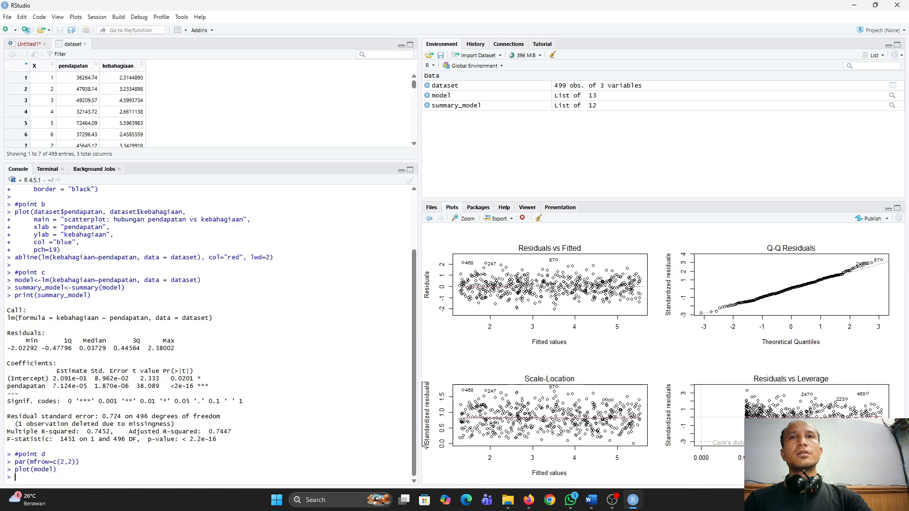
# - Compare the diagnostic plots in RStudio with the Word assignment and read the task e instructions
pyautogui.hotkey('alt', 'Tab')
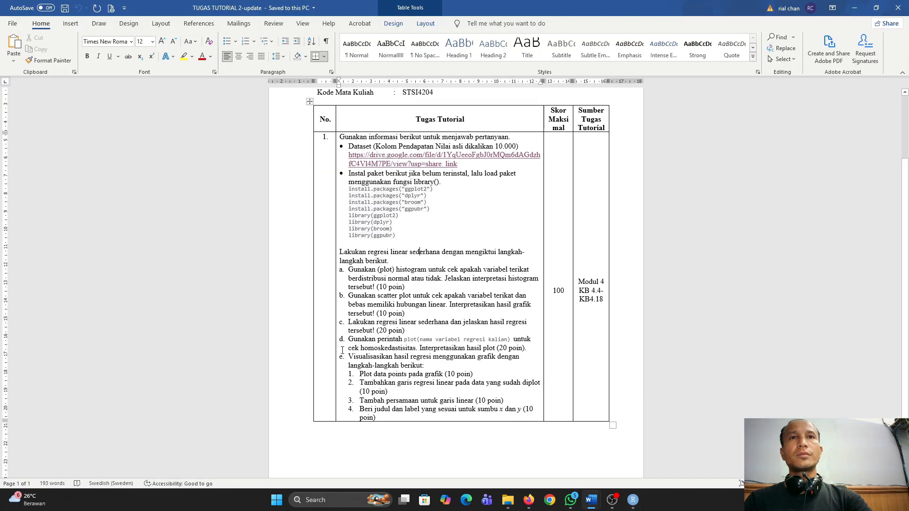
pyautogui.hotkey('alt', 'Tab')
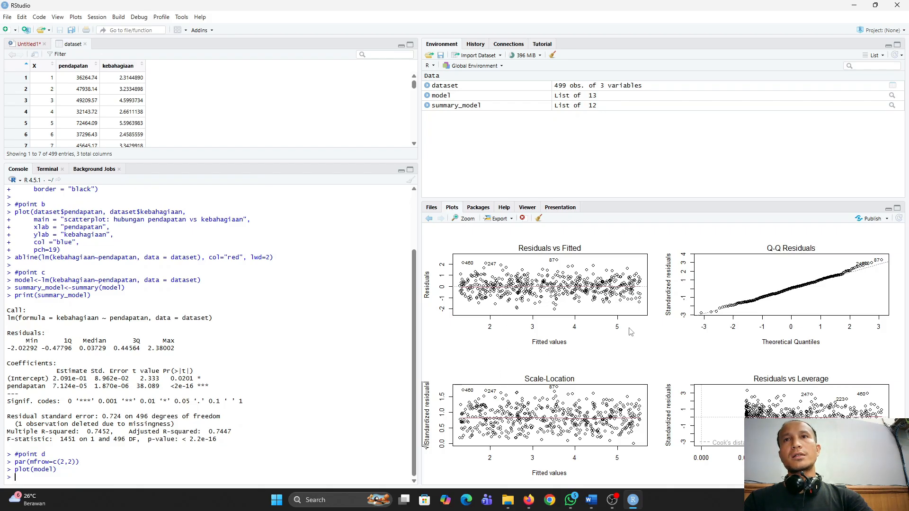
pyautogui.hotkey('alt', 'Tab')
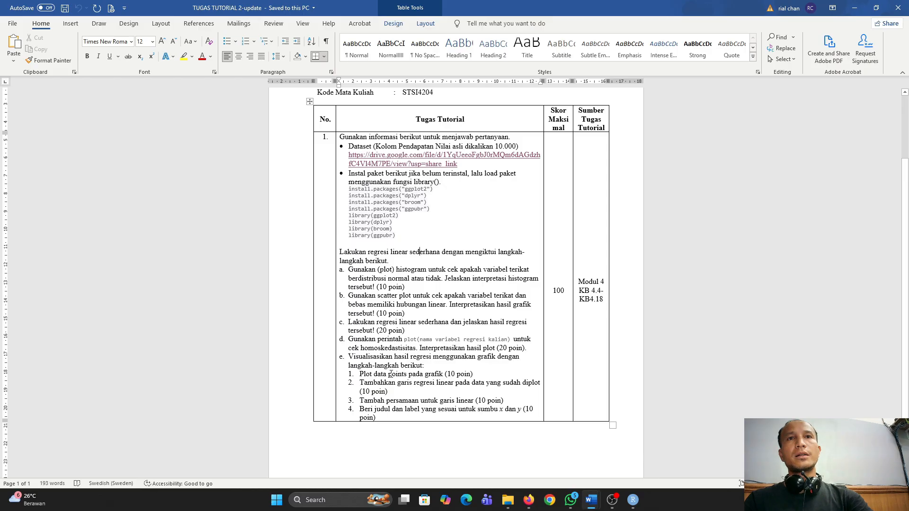
# - Check the task e instructions in the Word assignment against the RStudio session and enter the comment "#point e" in the console
pyautogui.hotkey('alt', 'Tab')
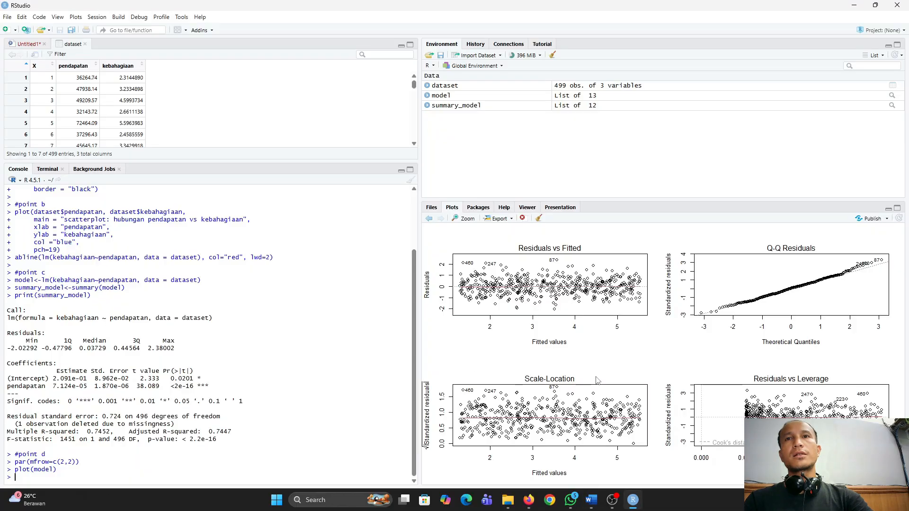
pyautogui.hotkey('alt', 'Tab')
pyautogui.hotkey('alt', 'Tab')
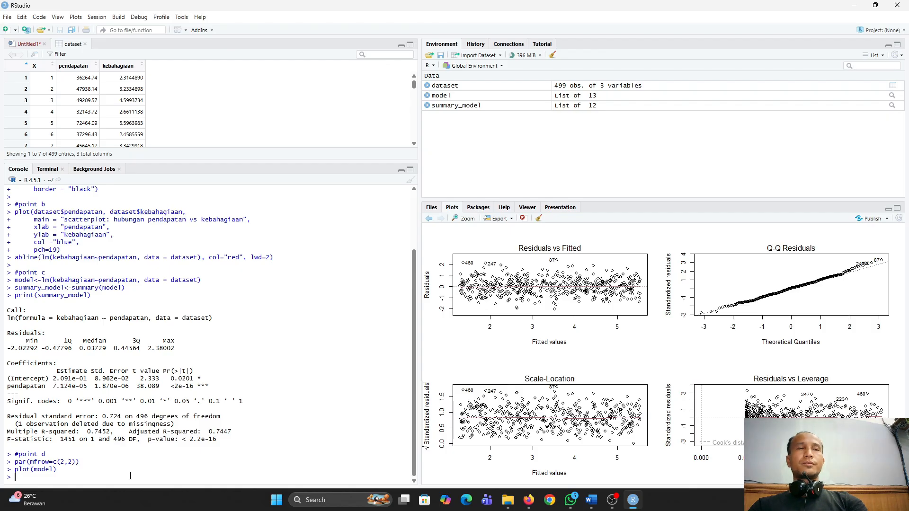
pyautogui.hotkey('alt', 'Tab')
pyautogui.hotkey('alt', 'Tab')
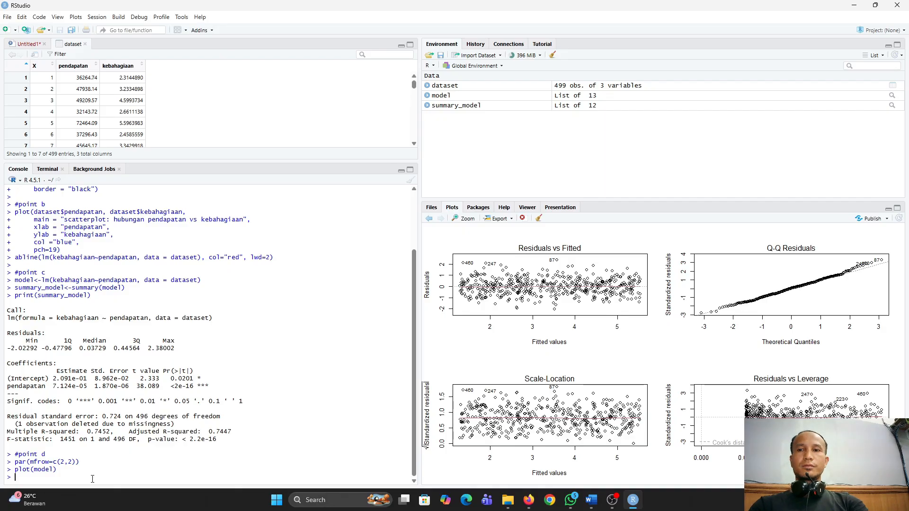
pyautogui.hotkey('alt', 'Tab')
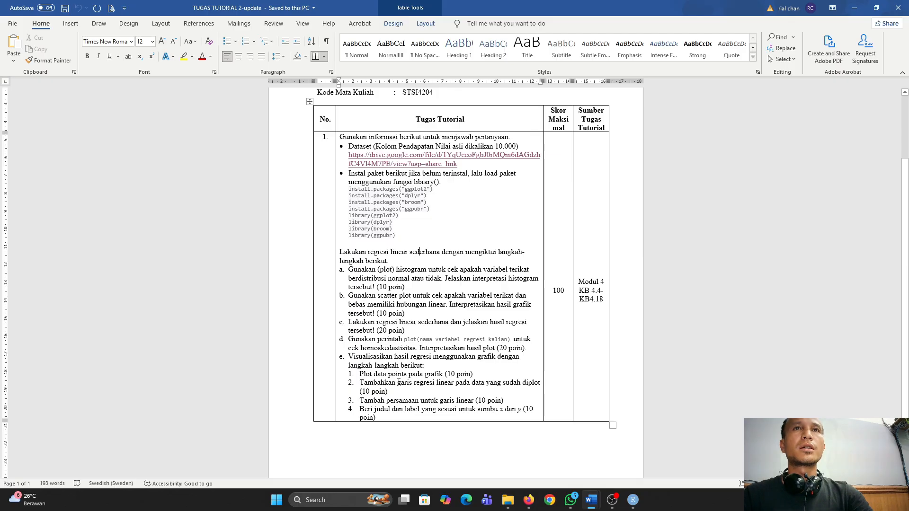
pyautogui.hotkey('alt', 'Tab')
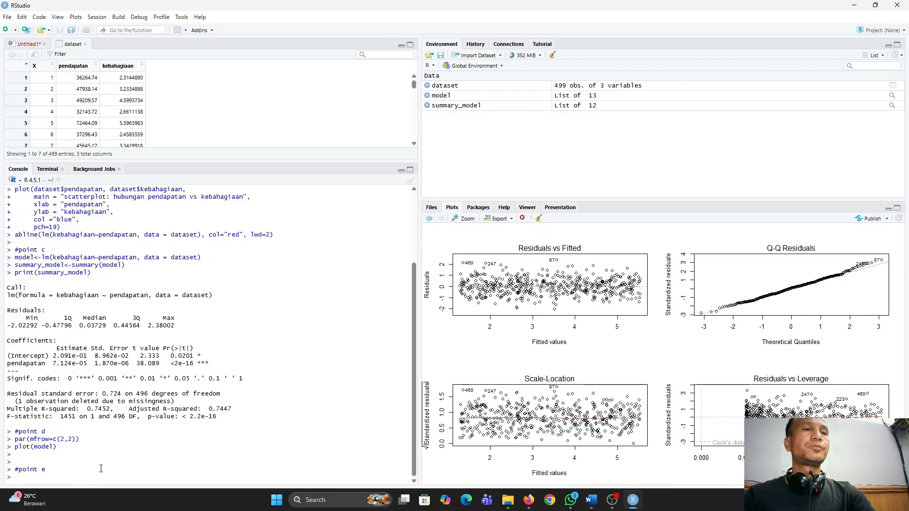
# - Start a plot() call for dataset$pendapatan and dataset$kebahagiaan with the title "regresi linear: pengaruh pendapatan terhadap kebahagiaan"
pyautogui.write('plot')
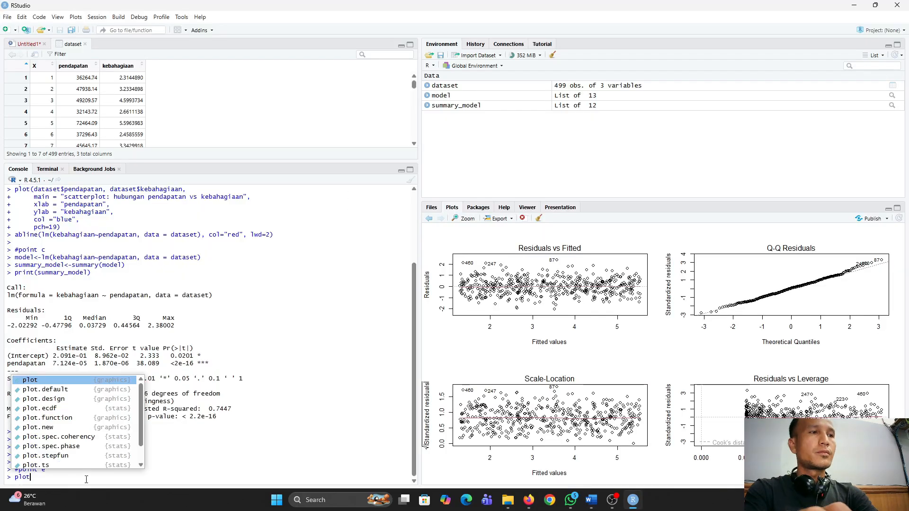
pyautogui.write('(dataset$pendapatan, dataset$ke')
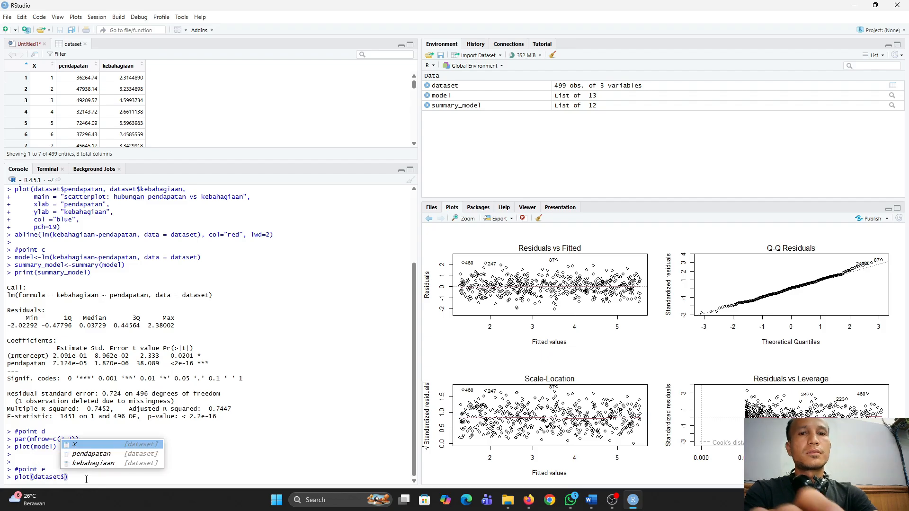
pyautogui.press('Tab')
pyautogui.write(',')
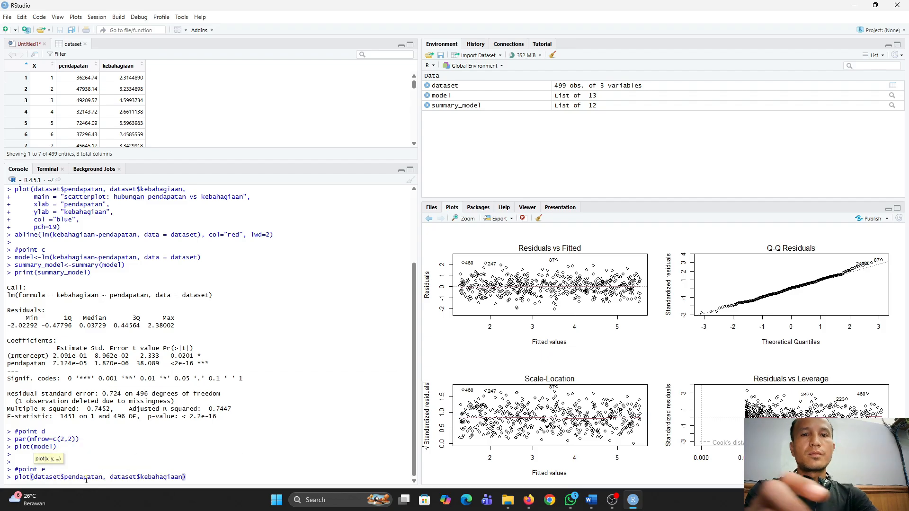
pyautogui.hotkey('shift', 'Return')
pyautogui.write('main = "regre')
pyautogui.write('si linear: pengar')
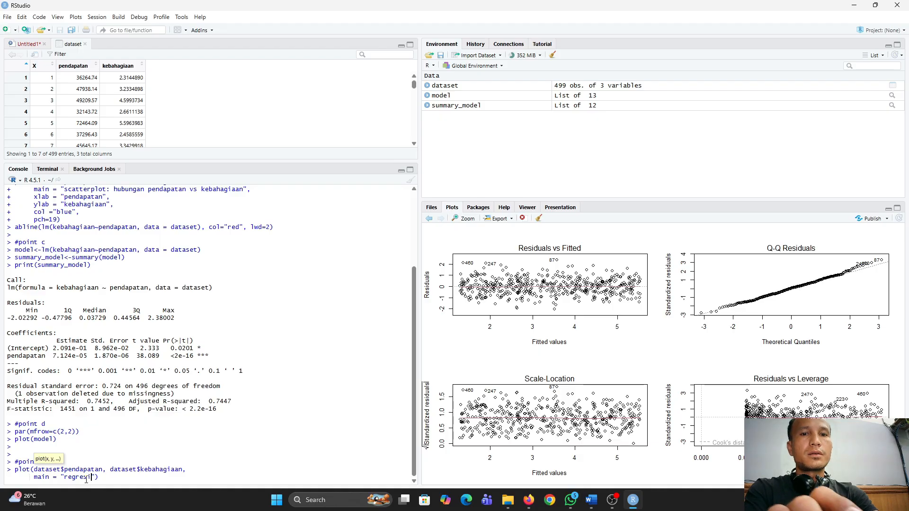
pyautogui.write('uh pendapatan terhadap kebahagiaan",')
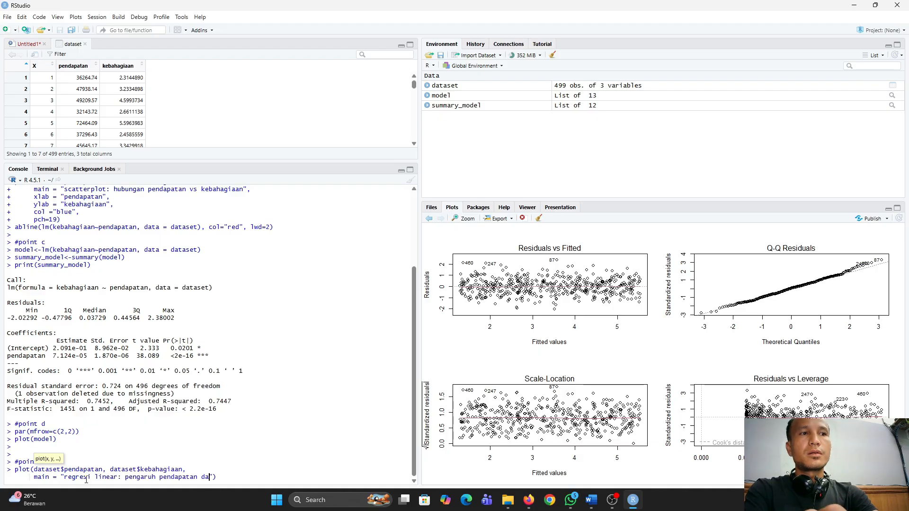
pyautogui.hotkey('shift', 'Return')
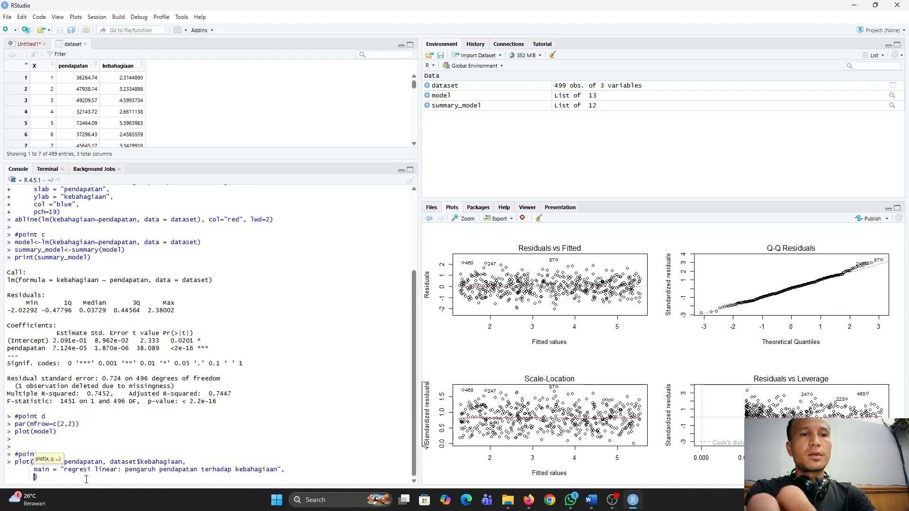
# - Complete the plot call with xlab "Pendatapan", ylab "Kebahagiaan", col="red" and pch = 19, and run it
pyautogui.write('xlab = "Pendapat')
pyautogui.write('an",')
pyautogui.hotkey('shift', 'Return')
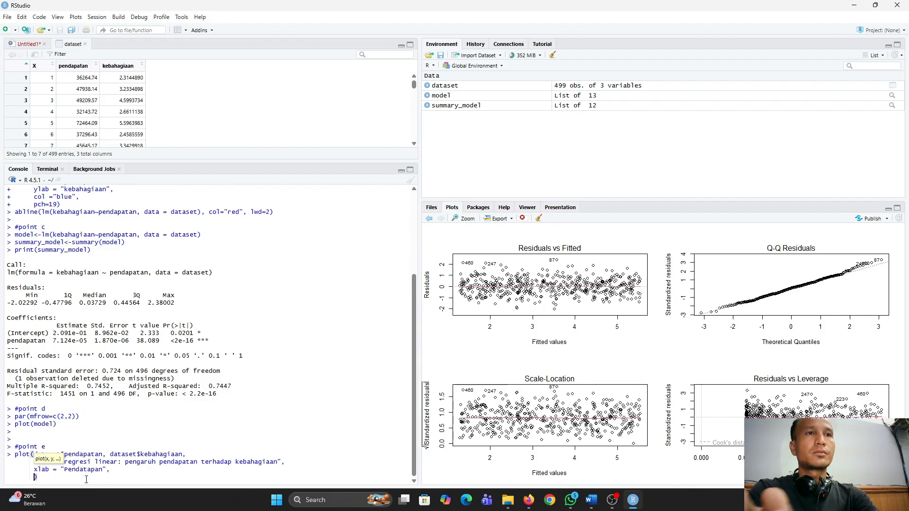
pyautogui.write('ylab = "kebahagiaan",')
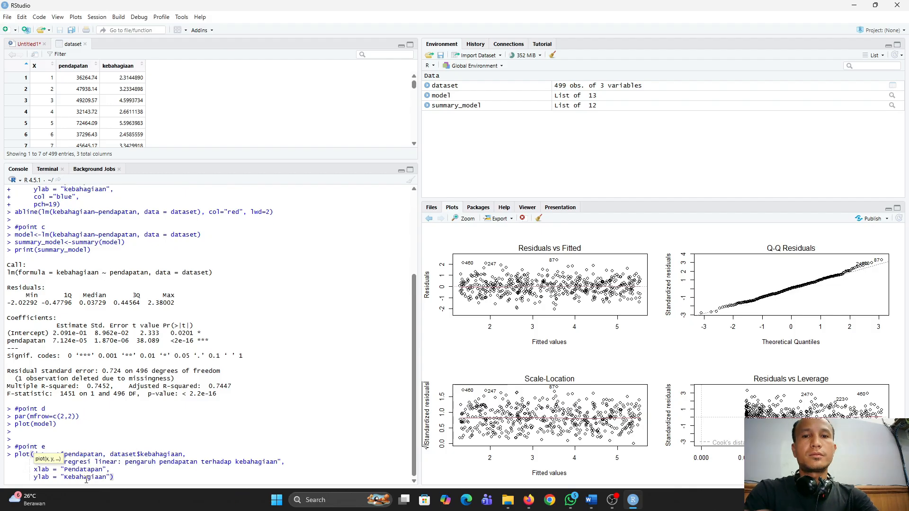
pyautogui.hotkey('shift', 'Return')
pyautogui.write('col="re')
pyautogui.write('d",')
pyautogui.hotkey('shift', 'Return')
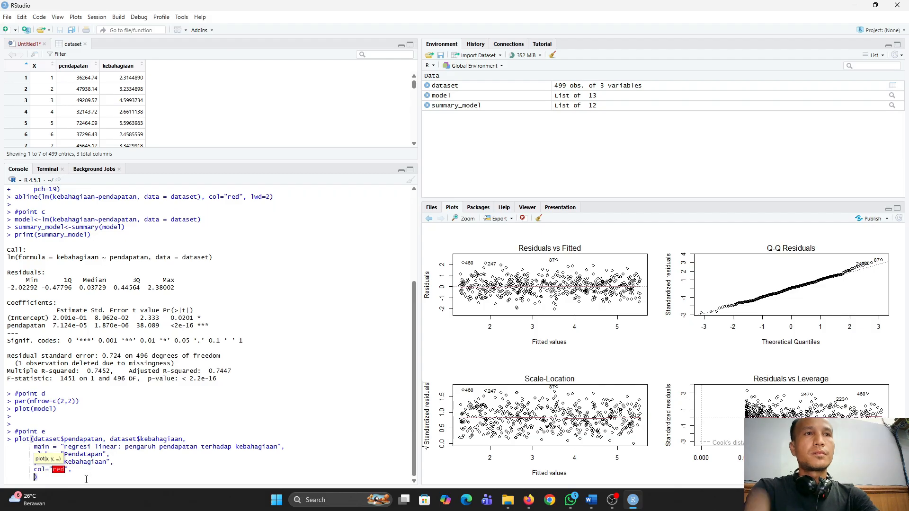
pyautogui.write('pch = 19')
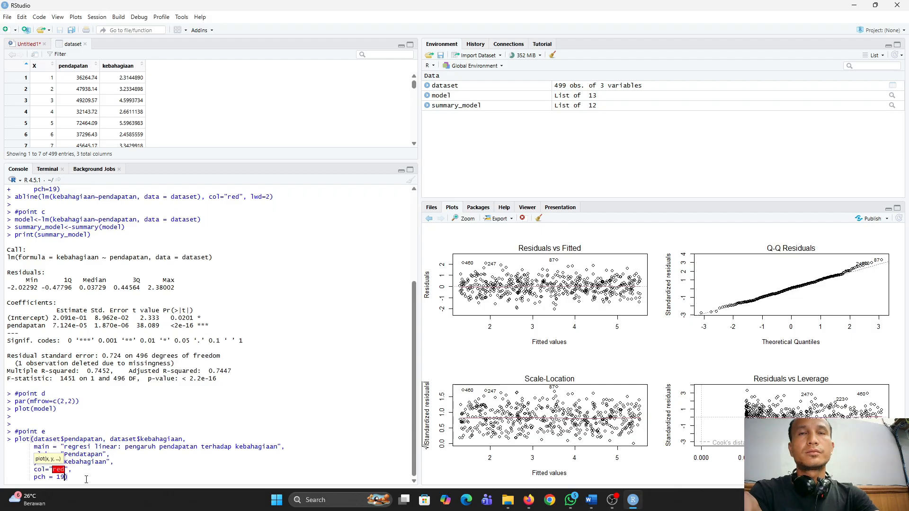
pyautogui.press('Return')
# - Add the regression line to the scatter plot with abline(model, col="black", lwd=2)
pyautogui.write('abline(model')
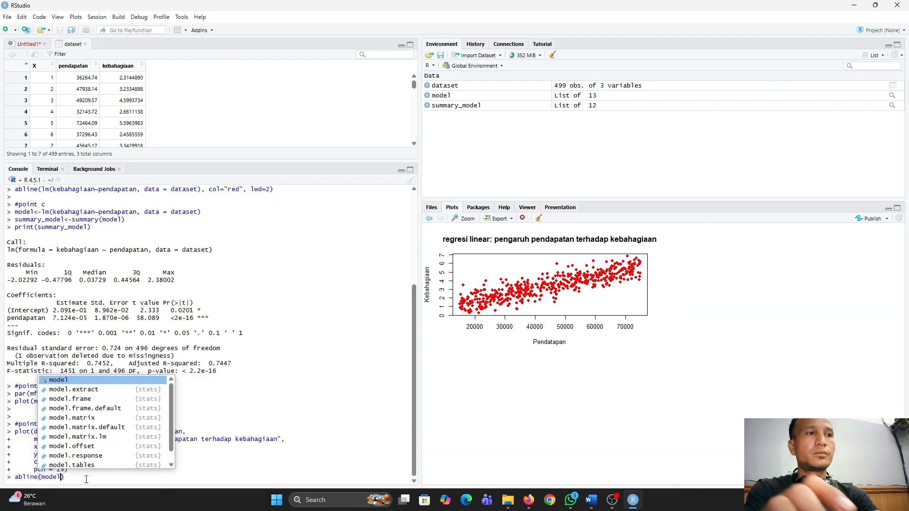
pyautogui.write(', col="black')
pyautogui.doubleClick(87, 477)
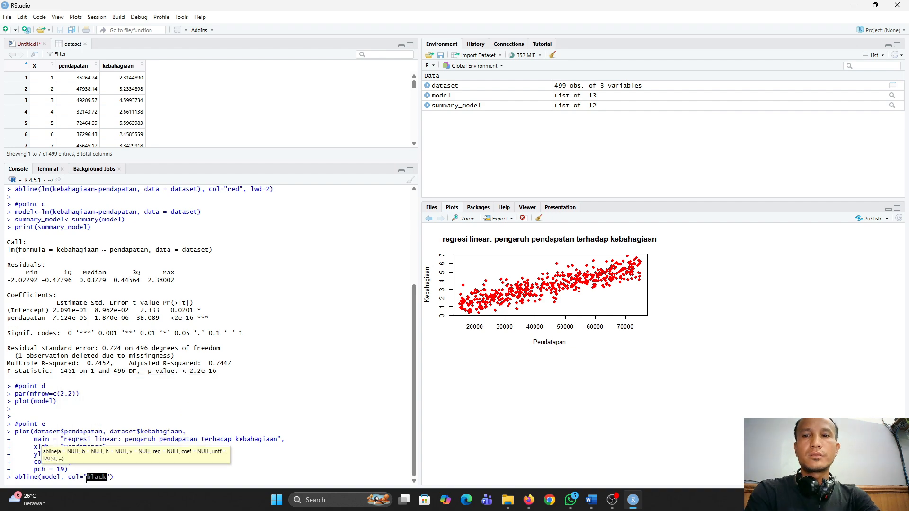
pyautogui.write(', lwd=2')
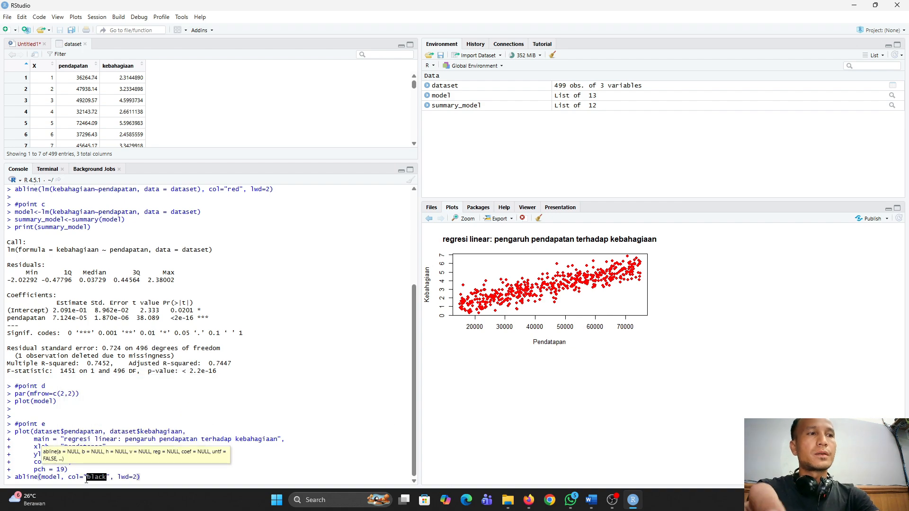
pyautogui.press('Return')
# - Try to build the equation text with eq<-paste("y=", round(coef_model[1],3), "+", round(coef_model[2],3),"x")
pyautogui.write('eq<')
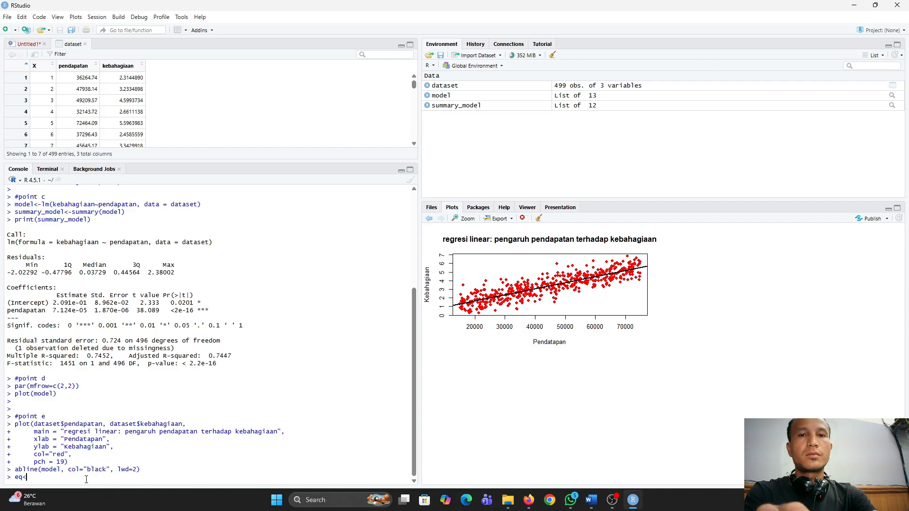
pyautogui.write('-paste("y')
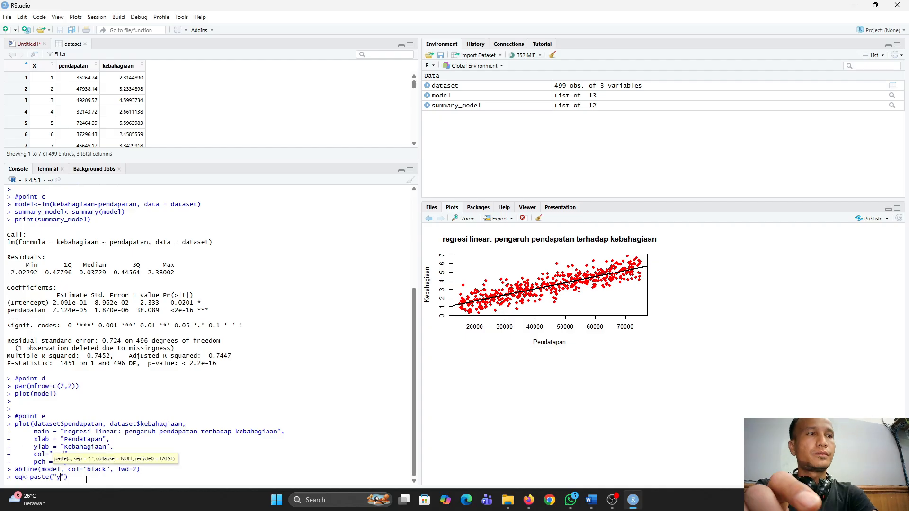
pyautogui.write('=", round(')
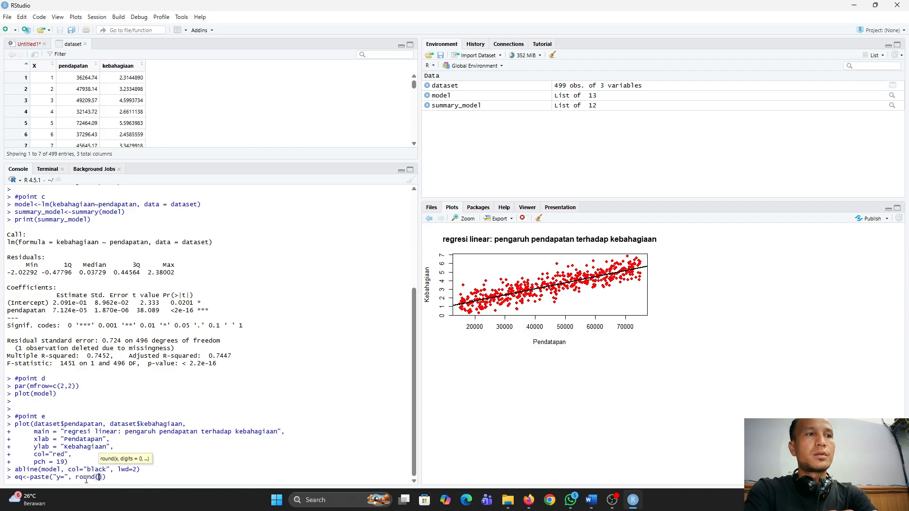
pyautogui.write('coef_mo')
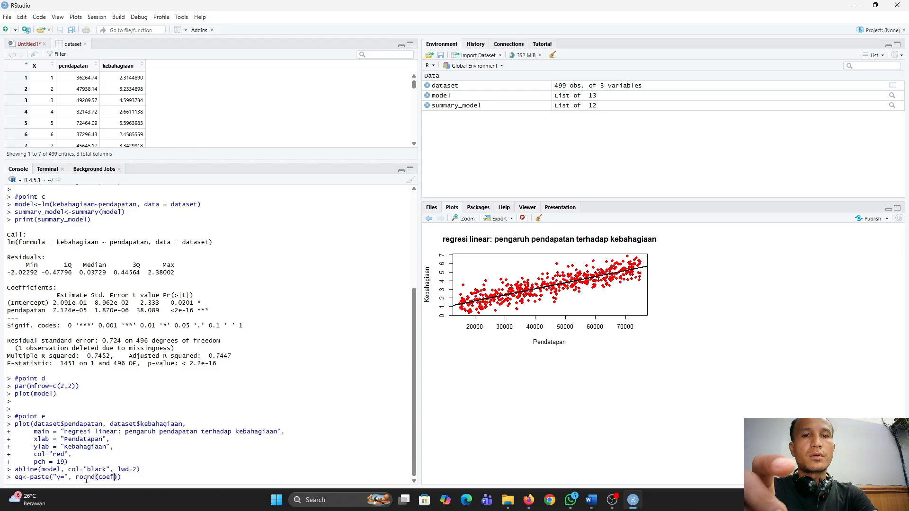
pyautogui.write('del[1]')
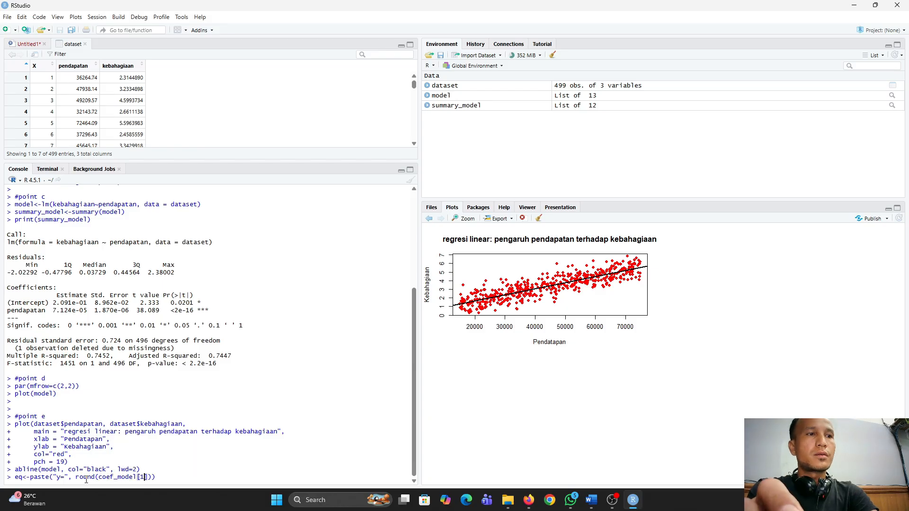
pyautogui.write(',3')
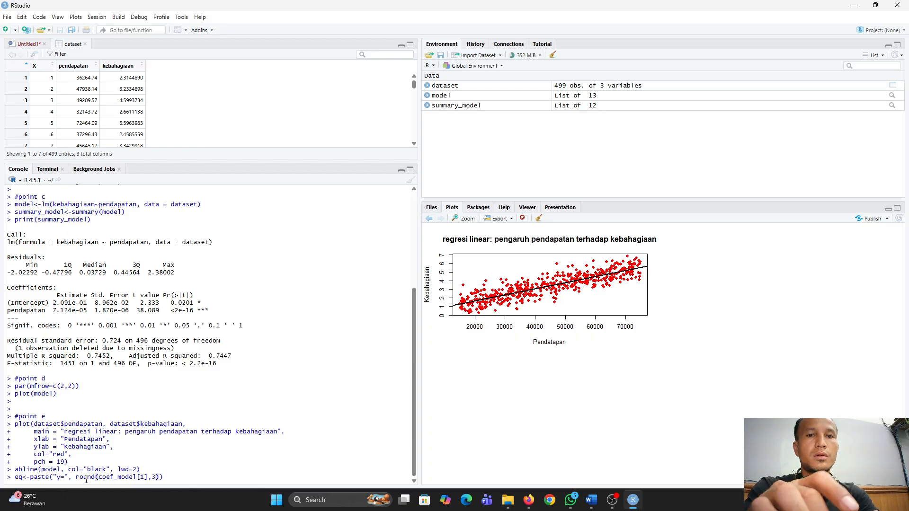
pyautogui.write('),')
pyautogui.write(' "+", roun')
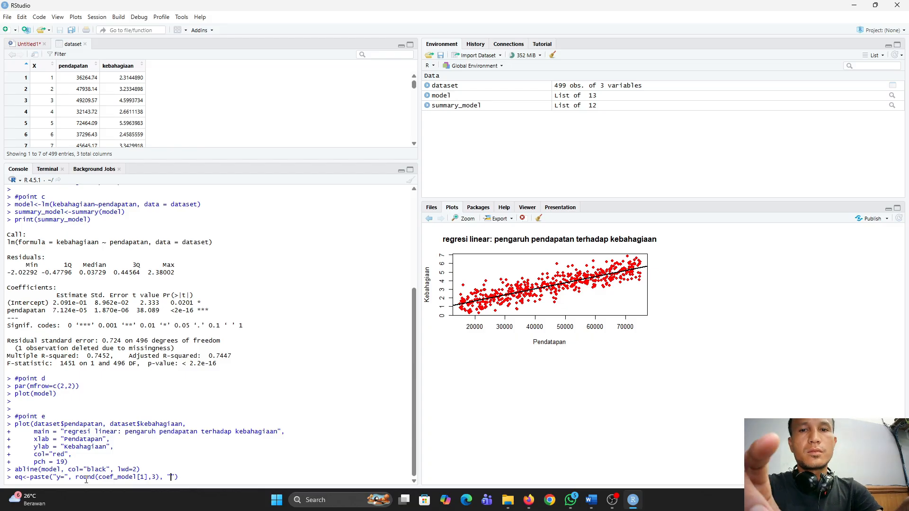
pyautogui.write('d(coe')
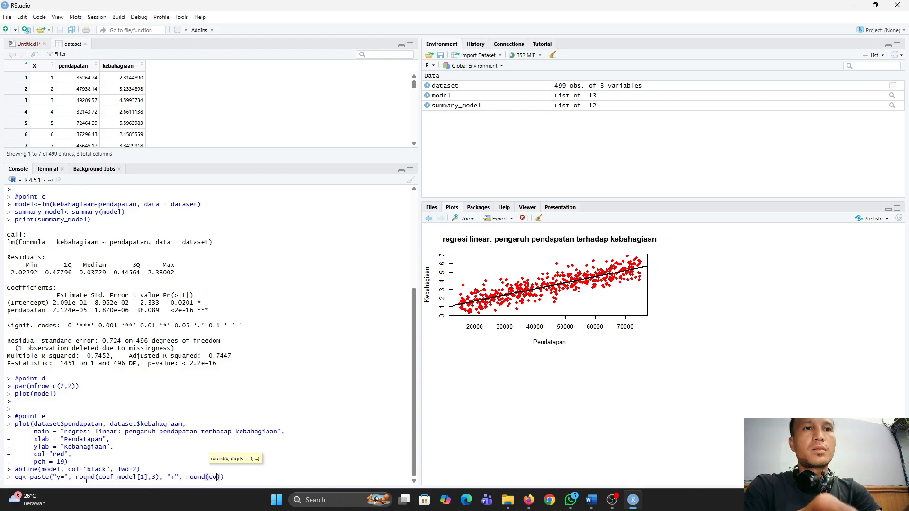
pyautogui.write('f_model[2')
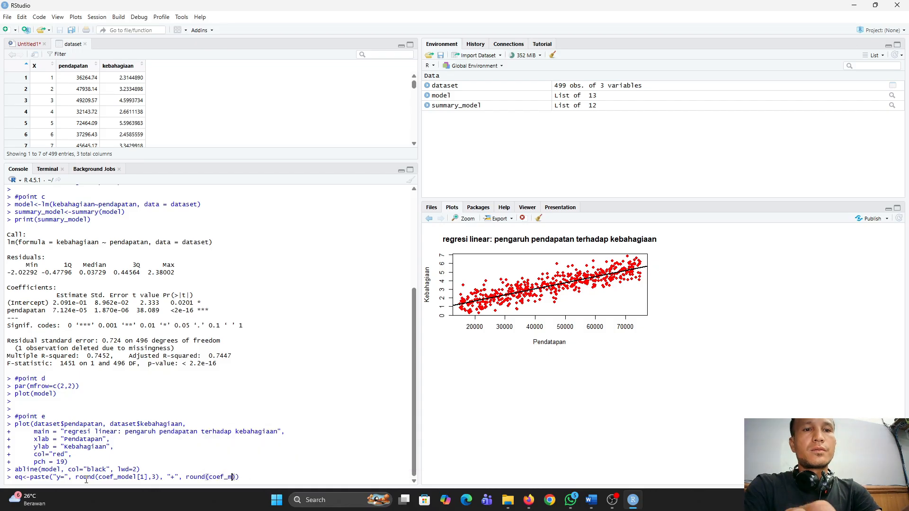
pyautogui.write('],3),"')
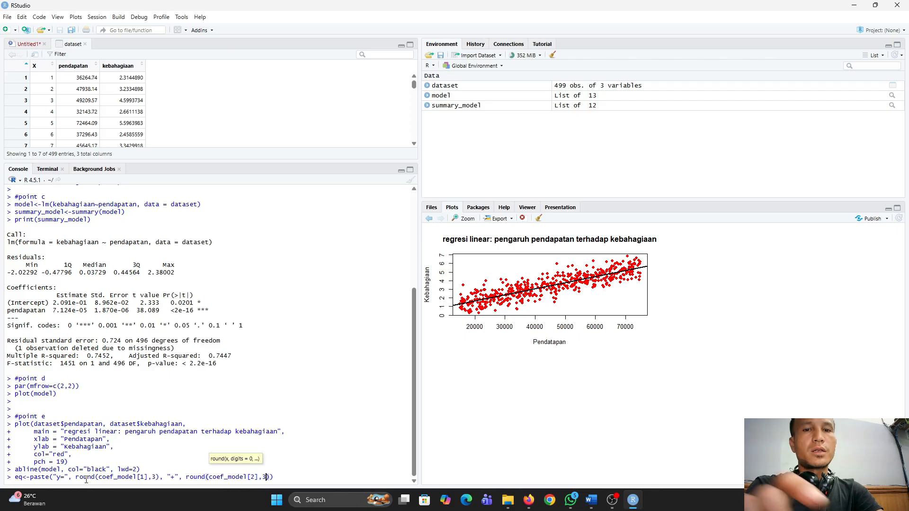
pyautogui.write('x")')
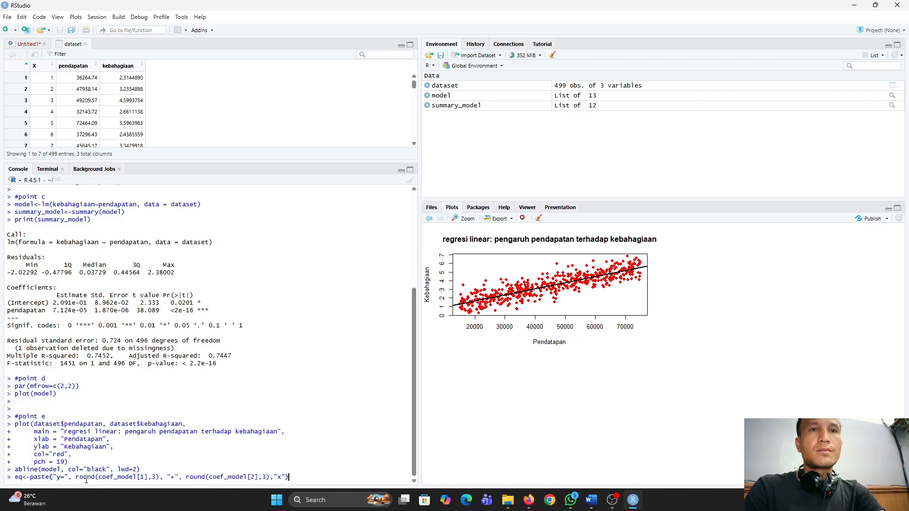
pyautogui.press('Return')
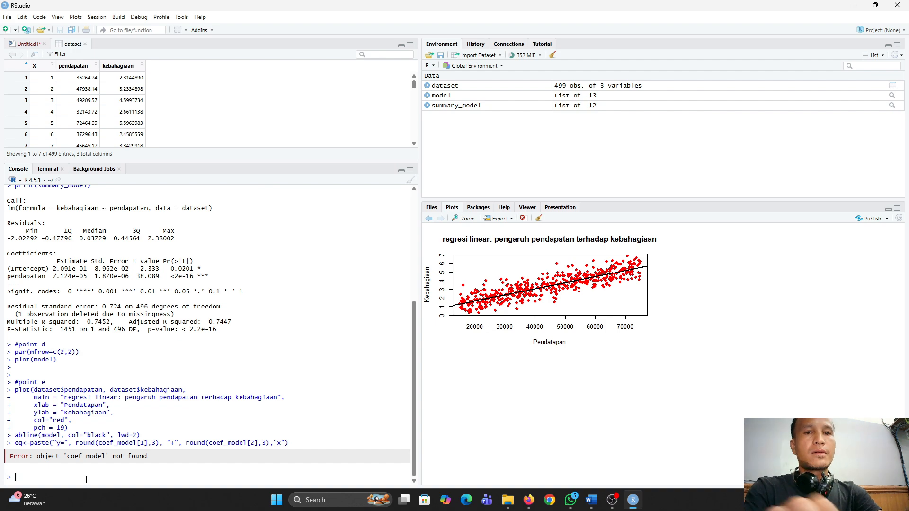
# - Store the model coefficients with coef_model<-coef(model) and rerun the earlier abline and eq<-paste commands
pyautogui.write('coef_model<-coef(model')
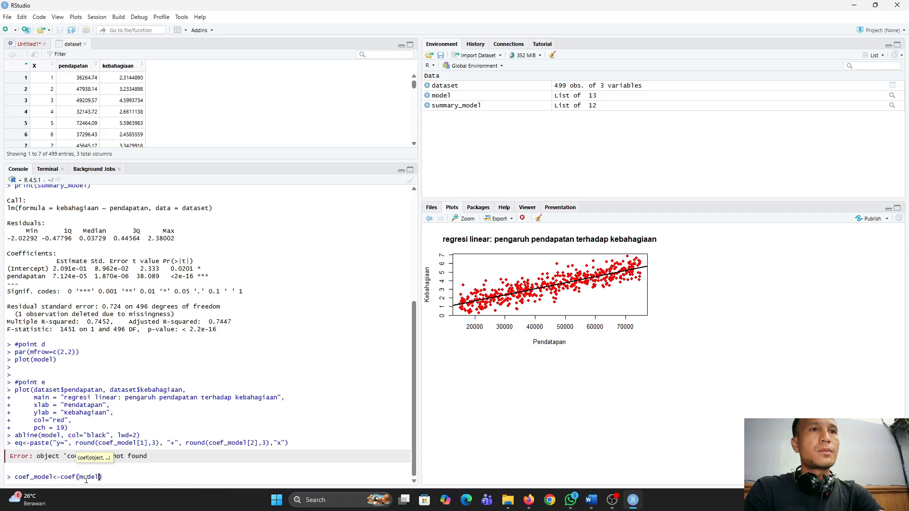
pyautogui.press('Return')
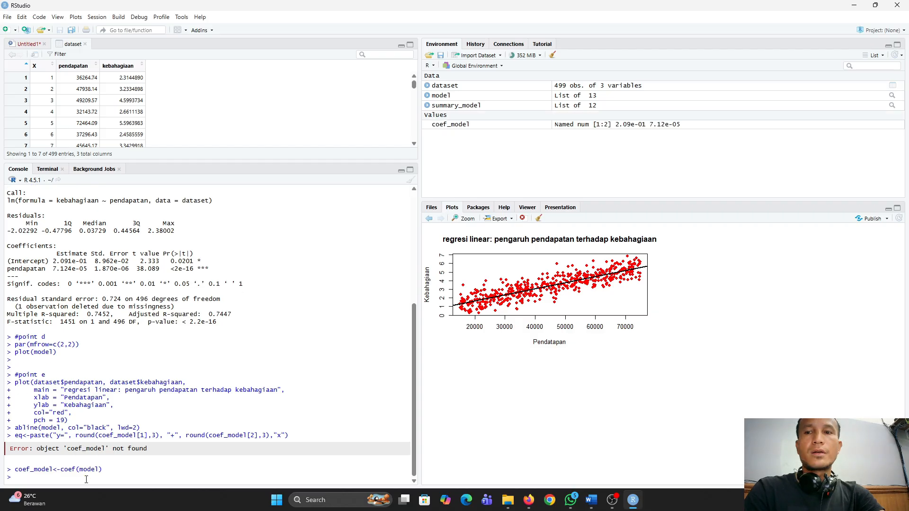
pyautogui.press('Up')
pyautogui.press('Up')
pyautogui.press('Up')
pyautogui.press('Return')
pyautogui.press('Up')
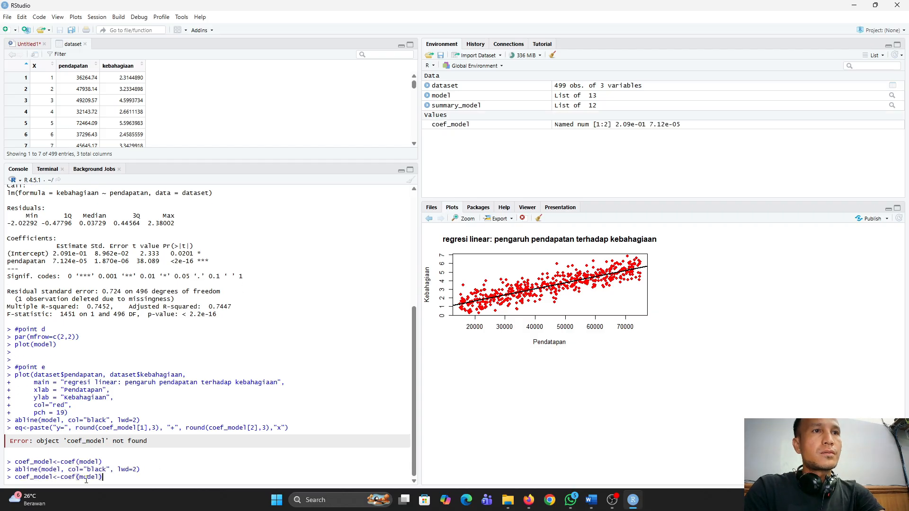
pyautogui.press('Up')
pyautogui.press('Return')
# - Store the R-squared text with r2<-paste("R2=", round(summary_model$r.squared,3))
pyautogui.write('r2<-')
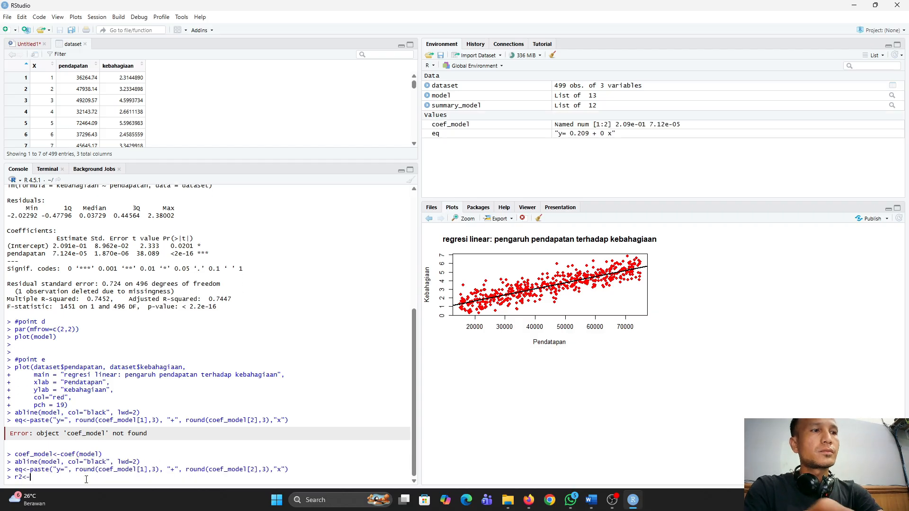
pyautogui.write('paste()')
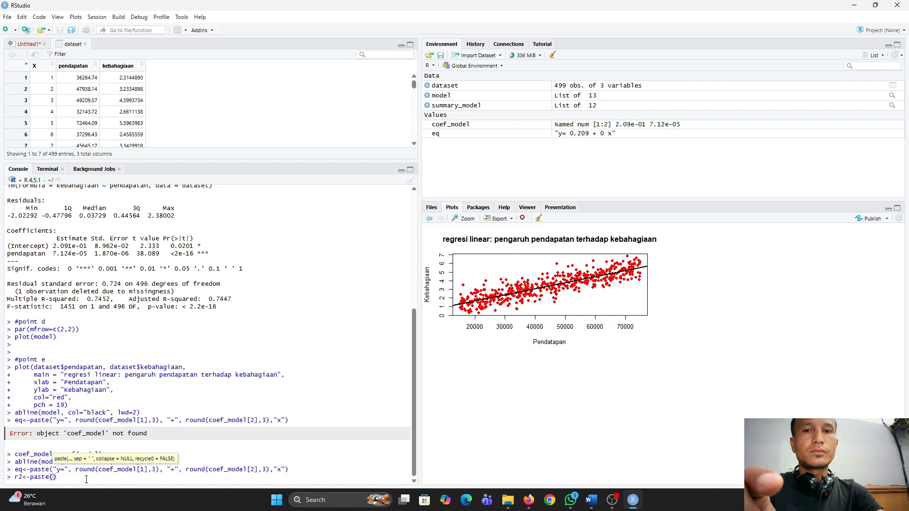
pyautogui.write('"R2=", roun')
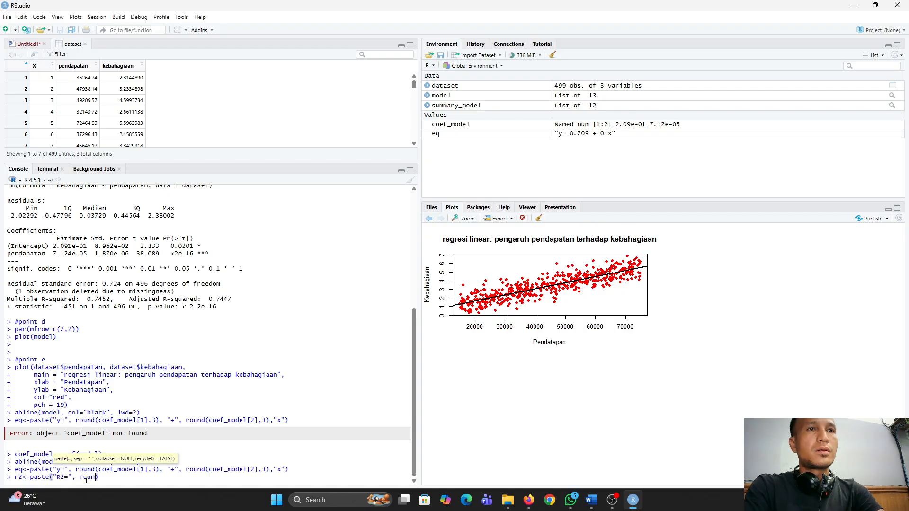
pyautogui.write('d(summary')
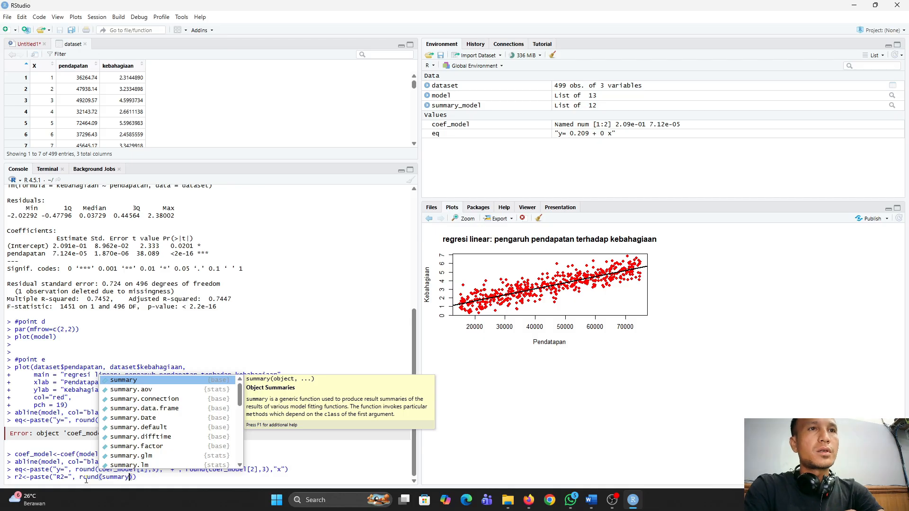
pyautogui.write('_model)')
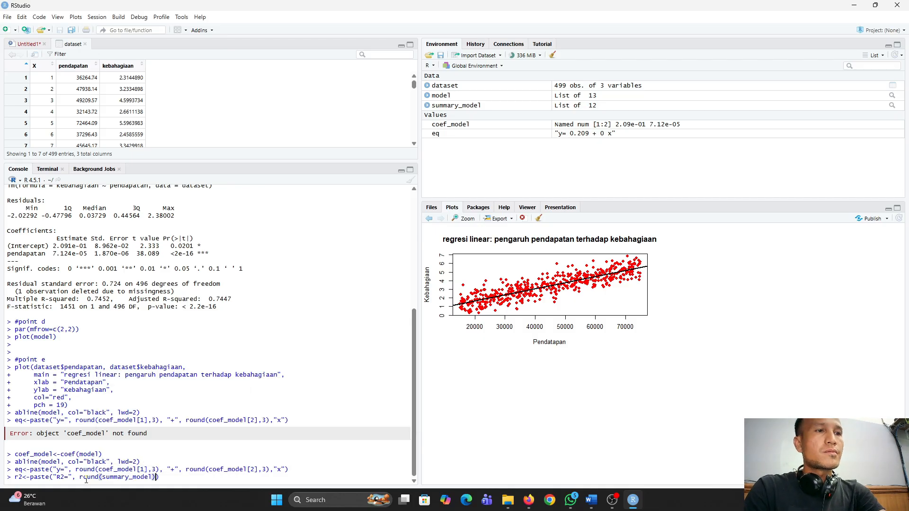
pyautogui.write('$r.squared,3')
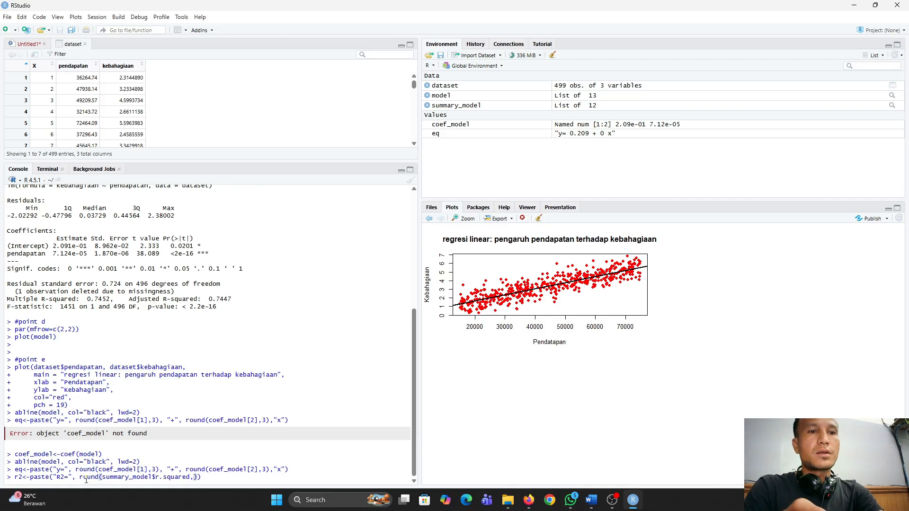
pyautogui.press('Return')
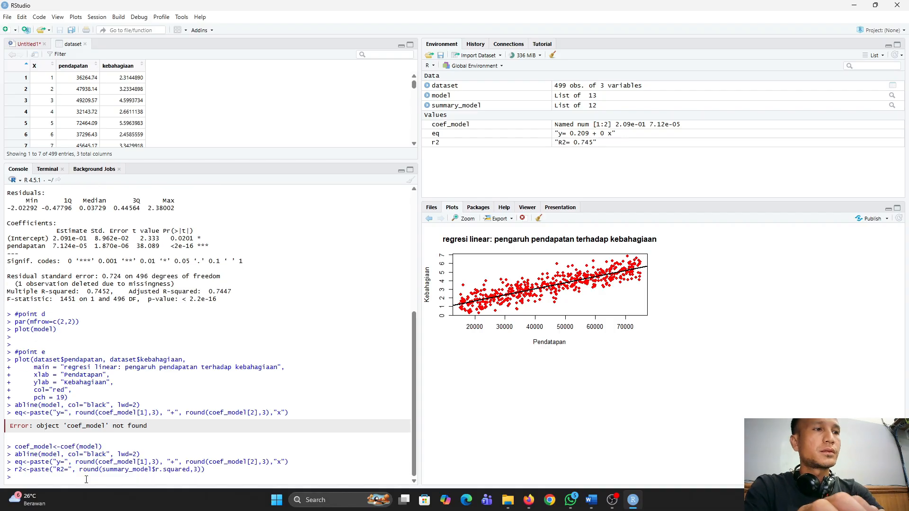
# - Run a text call positioned at x=min(dataset$pendapatan) and y=max(dataset$kebahagiaan), with no label arguments
pyautogui.write('t')
pyautogui.press('BackSpace')
pyautogui.press('Return')
pyautogui.write('text(x=')
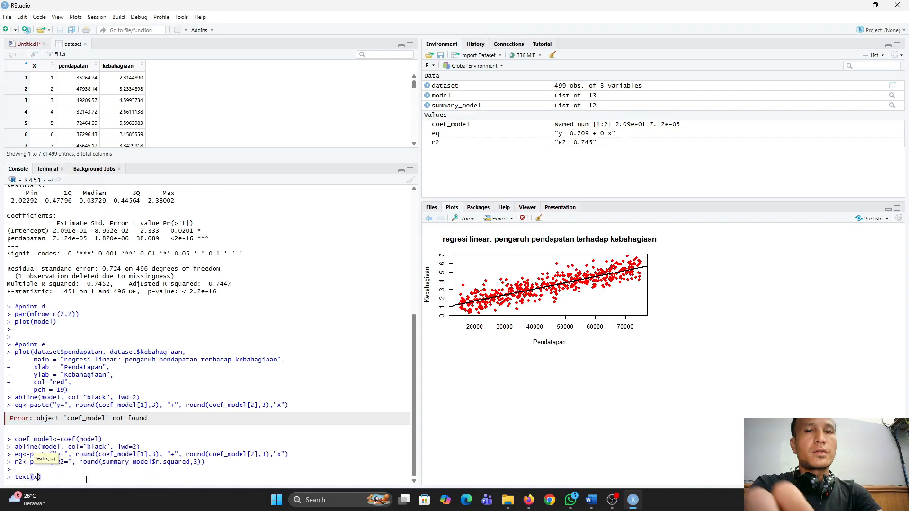
pyautogui.write('min(dataset$pendapatan')
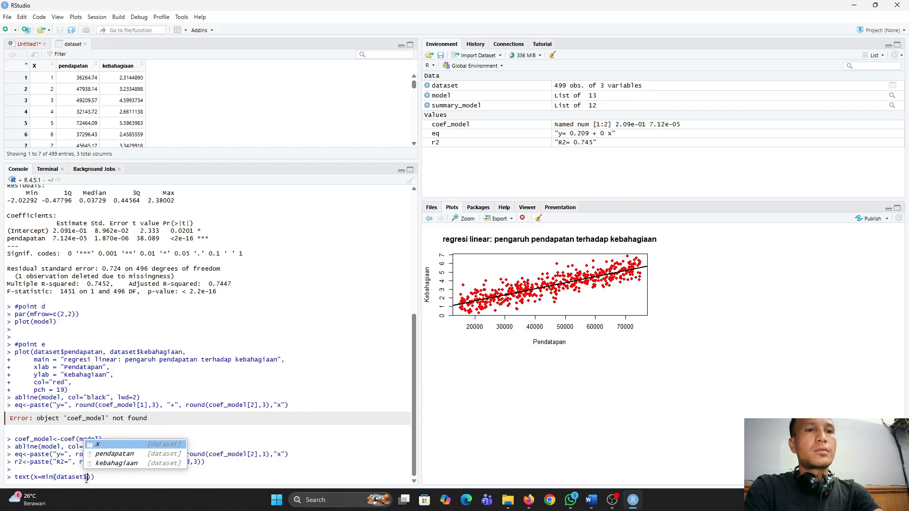
pyautogui.write('),')
pyautogui.hotkey('shift', 'Return')
pyautogui.write('y=max(da')
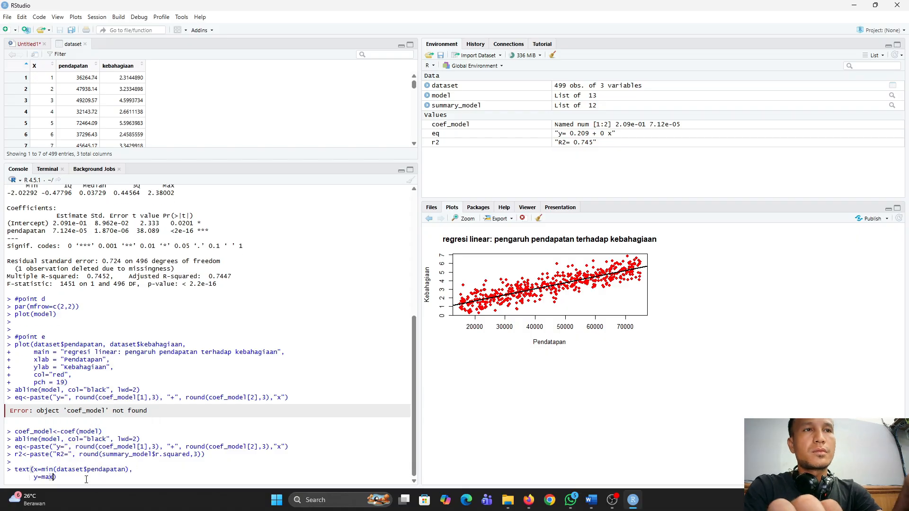
pyautogui.write('taset$kebahagiaan),')
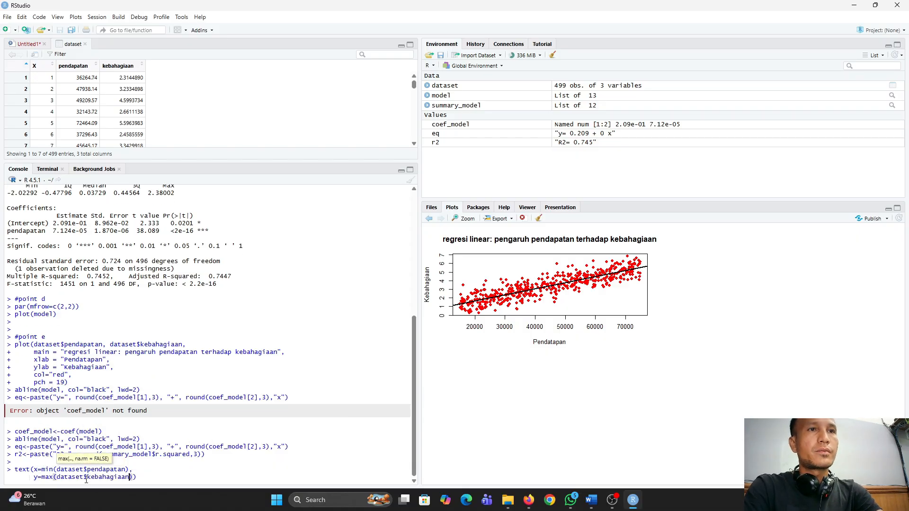
pyautogui.press('Return')
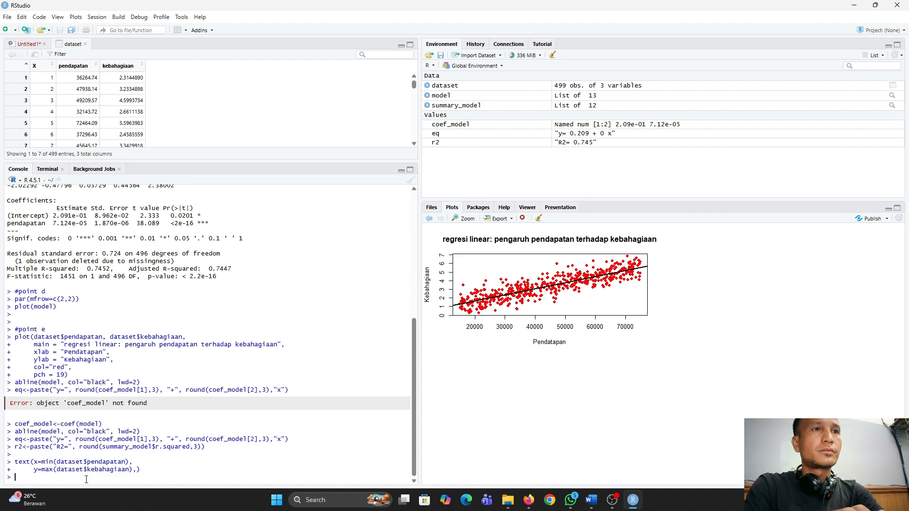
# - Recall the text call, extend it with labels = eq, pos = 4 and col = "red", and run it
pyautogui.press('Up')
pyautogui.press('Left')
pyautogui.hotkey('shift', 'Return')
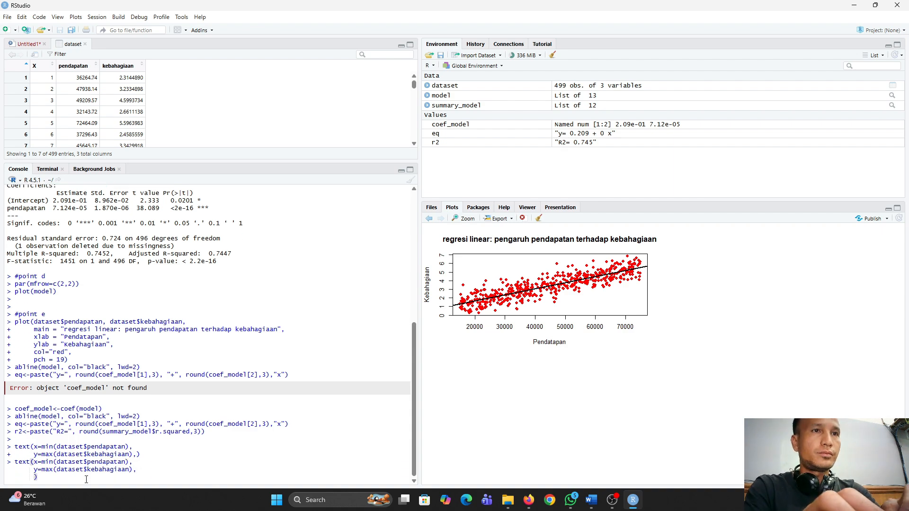
pyautogui.write('labels = eq,')
pyautogui.hotkey('shift', 'Return')
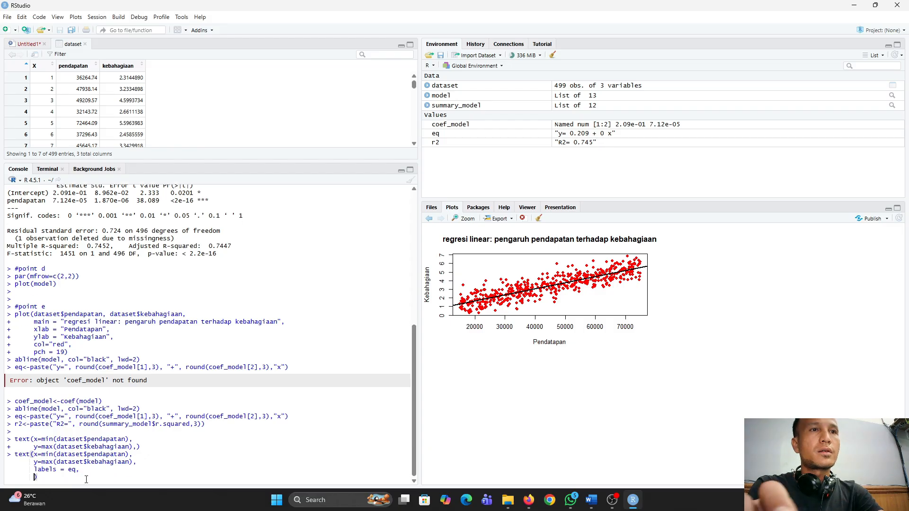
pyautogui.write('pos = 4,')
pyautogui.hotkey('shift', 'Return')
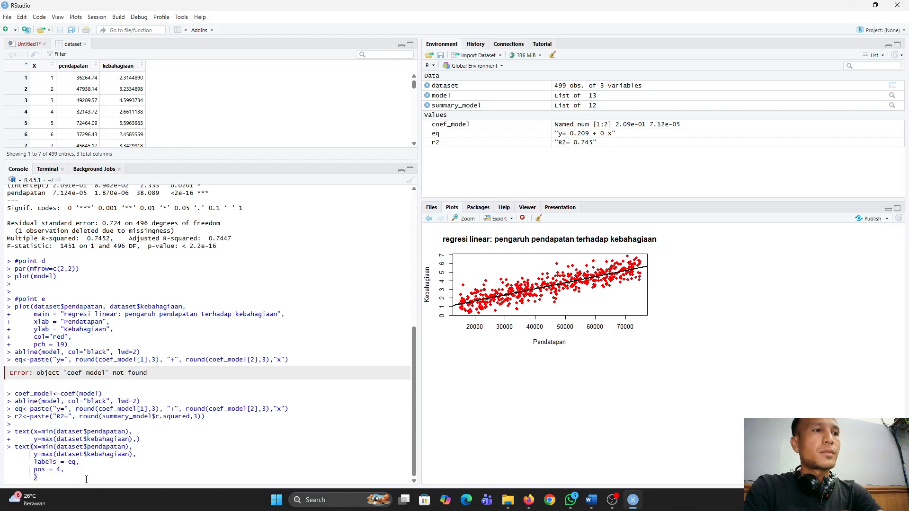
pyautogui.write('col = "red",')
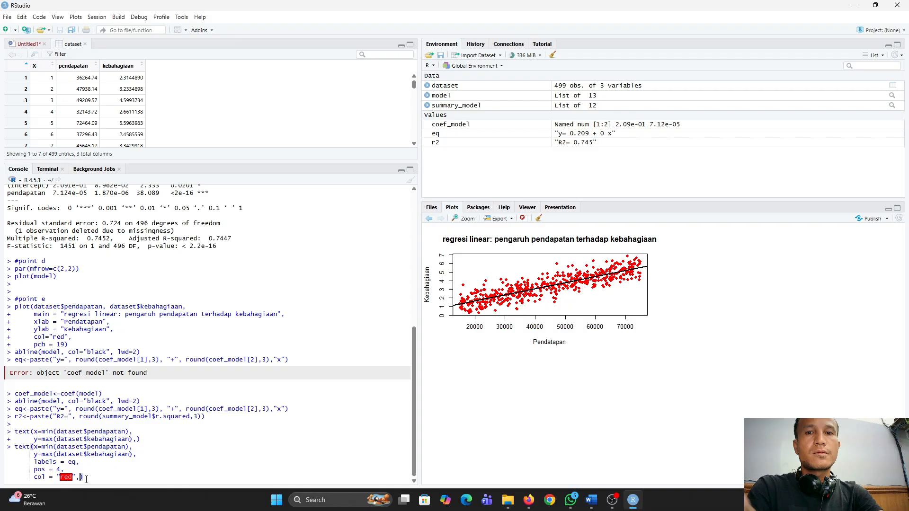
pyautogui.press('Return')
pyautogui.press('Return')
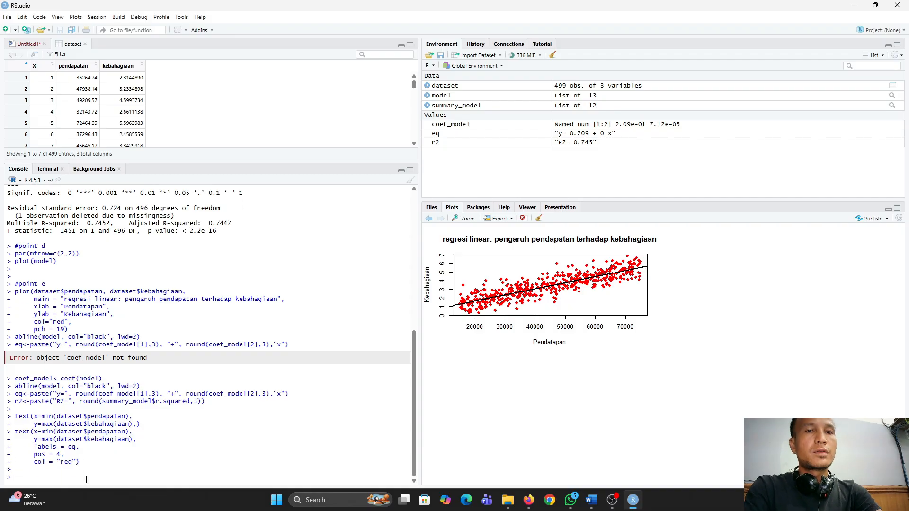
# - Begin a second text call with x=min(dataset$pendapatan) and y=max(dataset$kebahagiaan)-0.5
pyautogui.write('text(x=min')
pyautogui.write('(dataset$pendapatan')
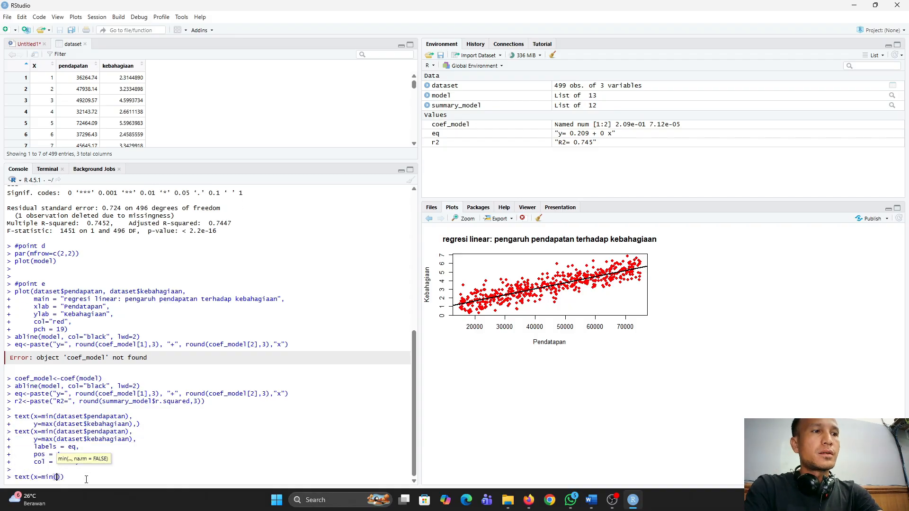
pyautogui.write('),')
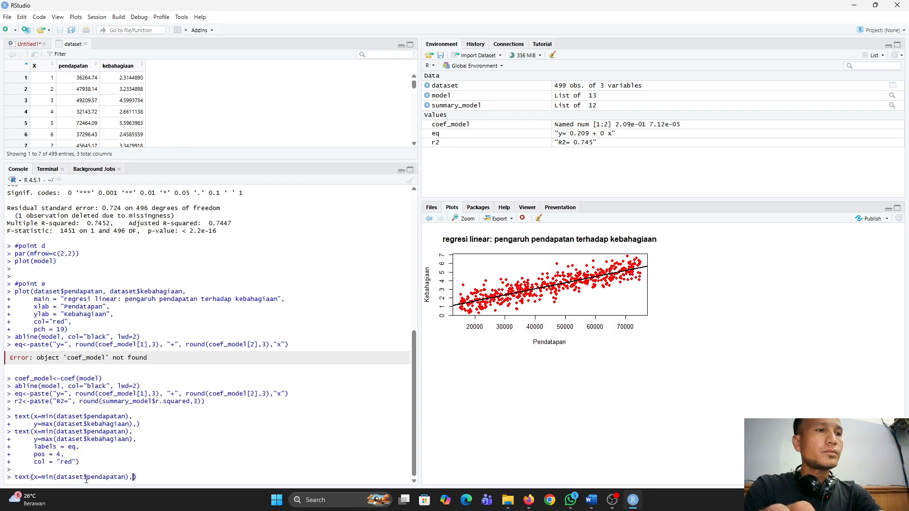
pyautogui.hotkey('shift', 'Return')
pyautogui.write('y=max(dataset$ke')
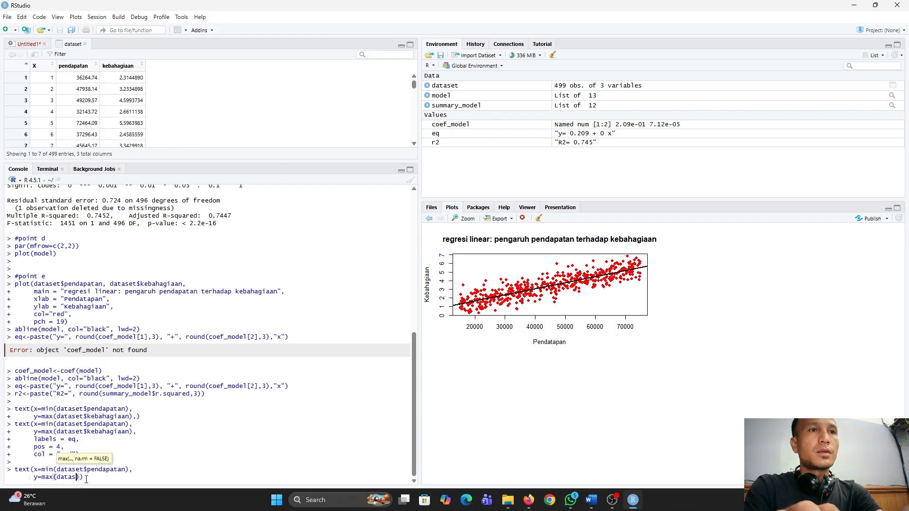
pyautogui.press('Tab')
pyautogui.write(')-0.5,')
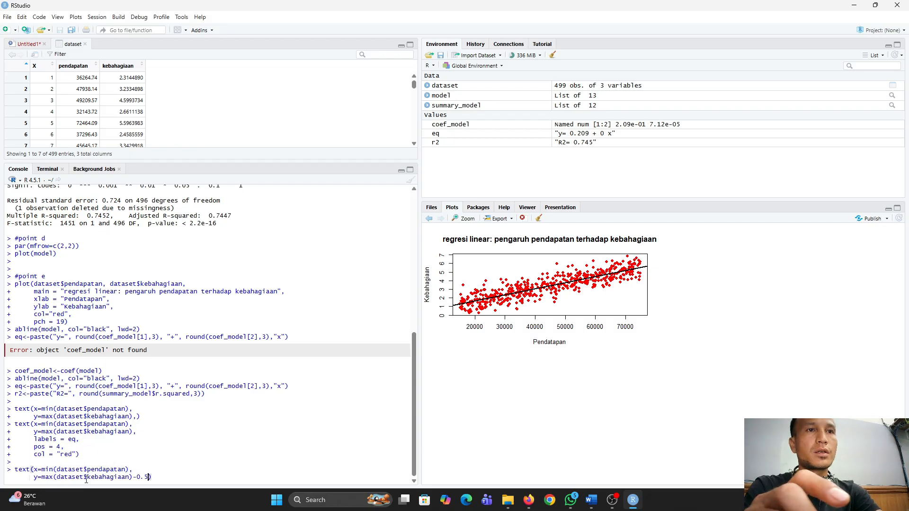
# - Complete the second text call with labels = r2, pos = 4 and col = "blue", and run it
pyautogui.hotkey('shift', 'Return')
pyautogui.write('labels = r2')
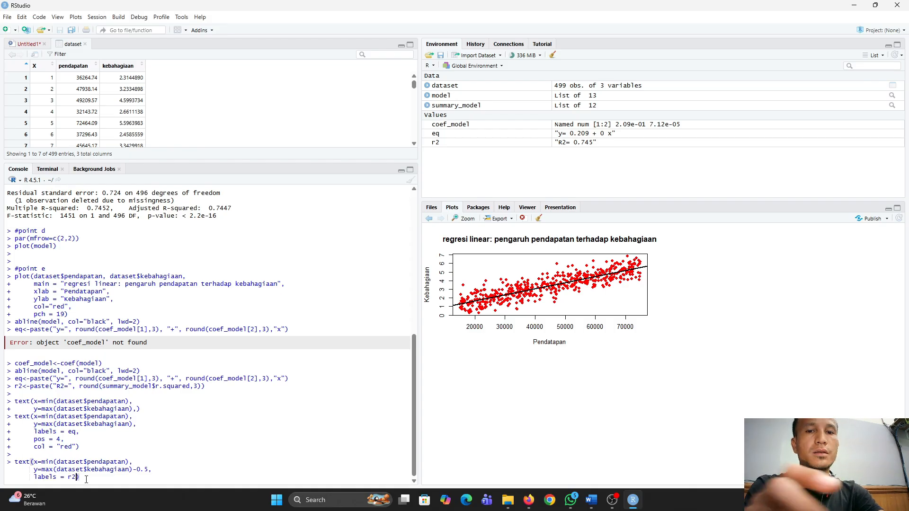
pyautogui.write(',')
pyautogui.hotkey('shift', 'Return')
pyautogui.write('pos = 4,')
pyautogui.hotkey('shift', 'Return')
pyautogui.write('col')
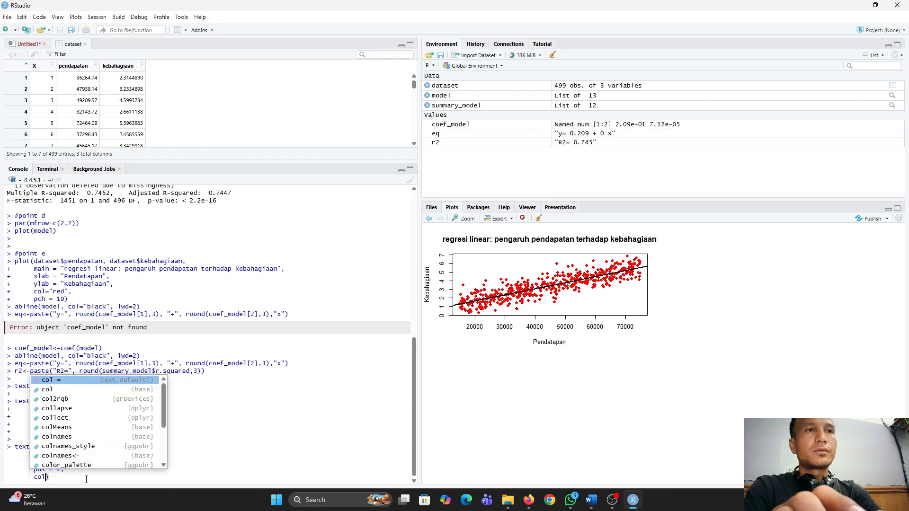
pyautogui.write(' = blu')
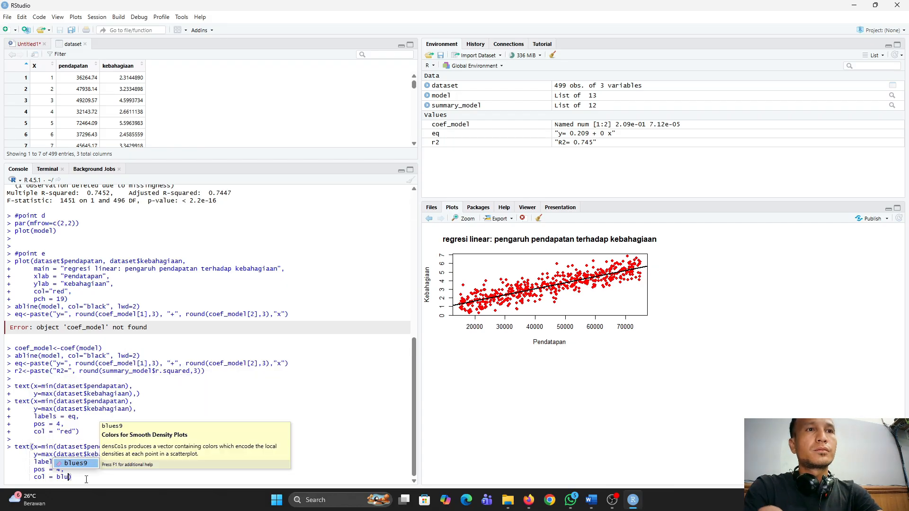
pyautogui.press('BackSpace')
pyautogui.press('BackSpace')
pyautogui.press('BackSpace')
pyautogui.write('"blue"')
pyautogui.press('Return')
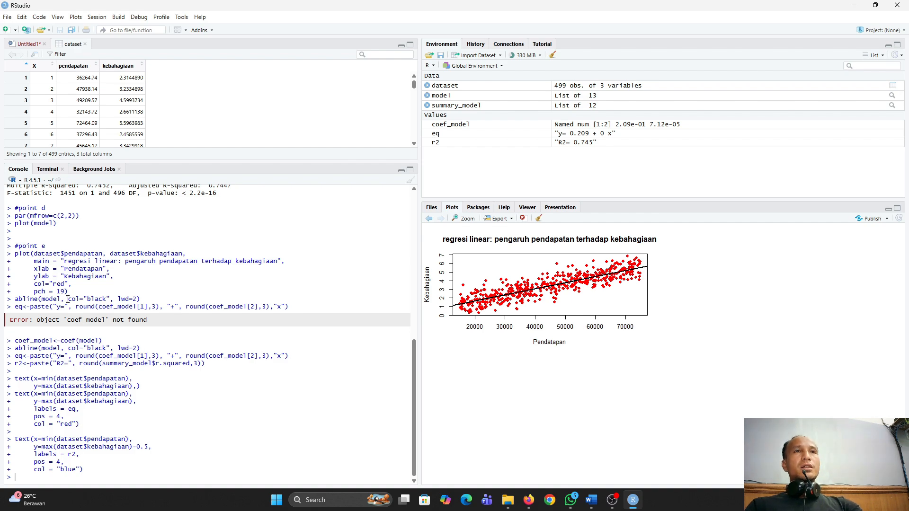
# - Review the coef_model error, the commands after it and the plot against task e's steps in the Word assignment
pyautogui.moveTo(152, 320); pyautogui.dragTo(18, 318)
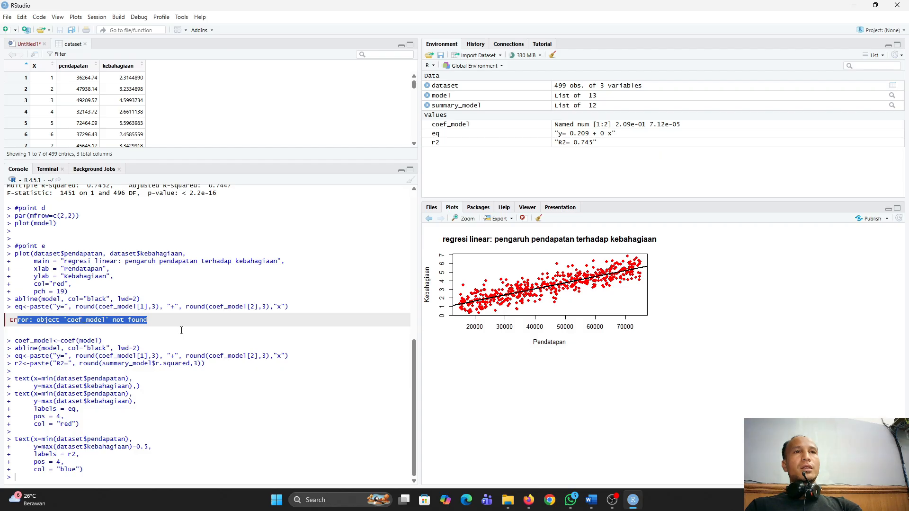
pyautogui.moveTo(17, 340); pyautogui.dragTo(232, 368)
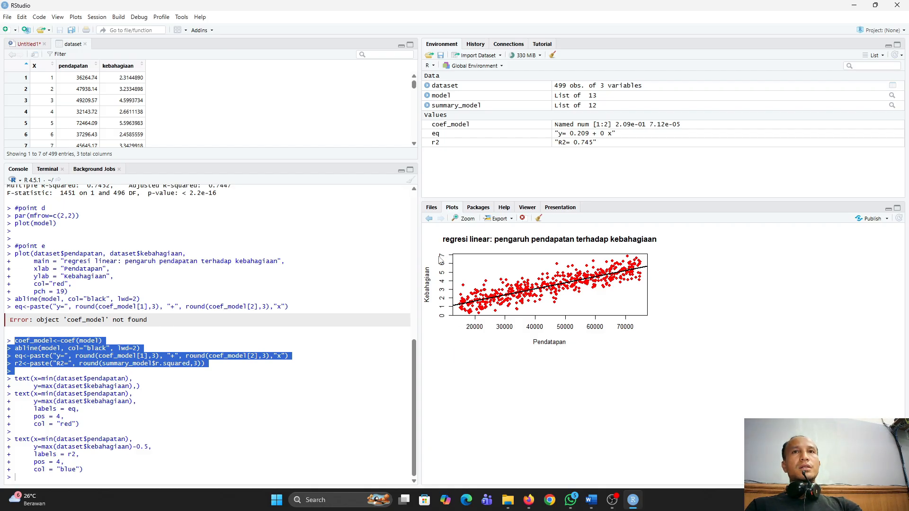
pyautogui.hotkey('alt', 'Tab')
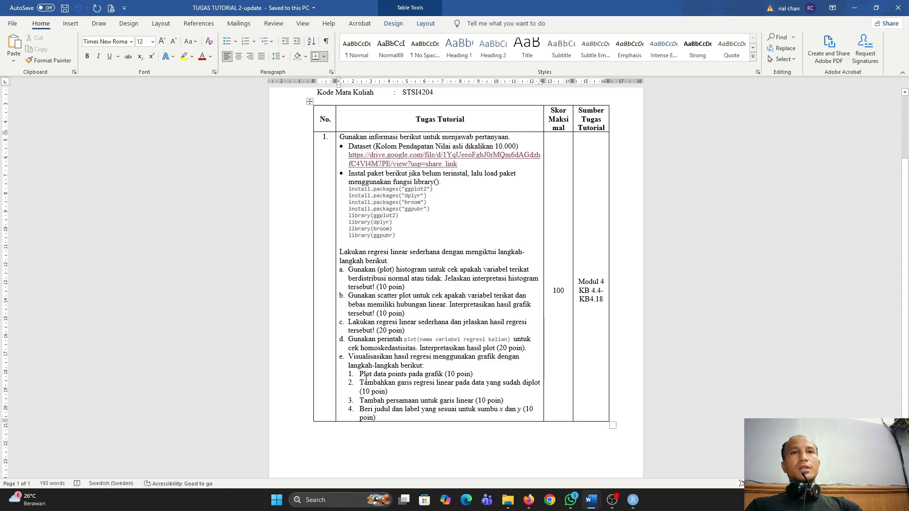
pyautogui.hotkey('alt', 'Tab')
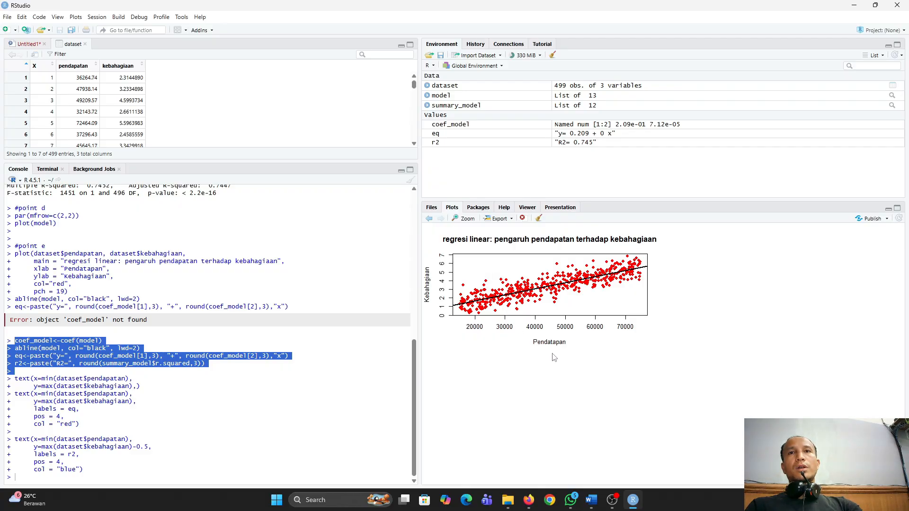
pyautogui.hotkey('alt', 'Tab')
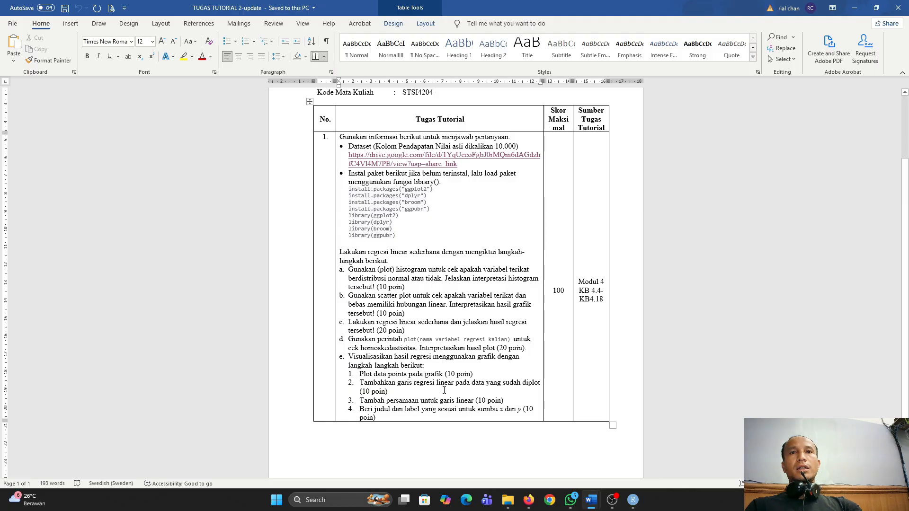
pyautogui.hotkey('alt', 'Tab')
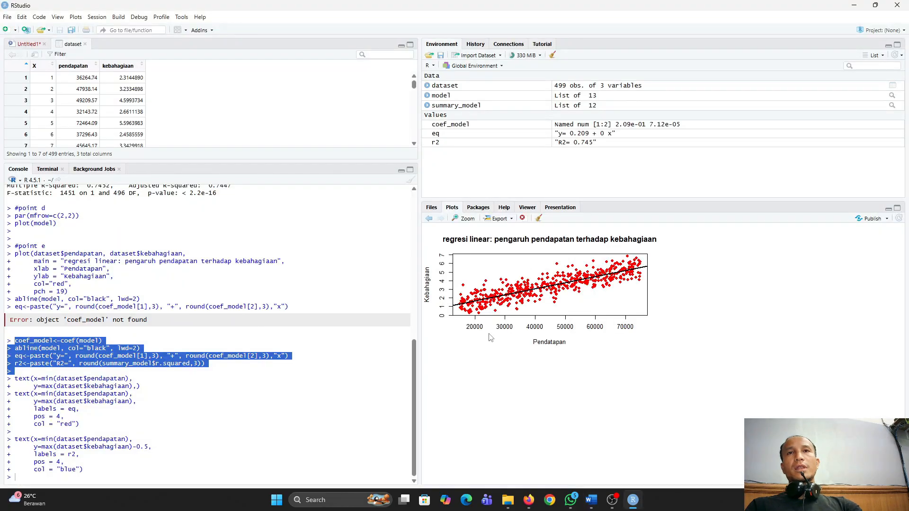
pyautogui.click(459, 311)
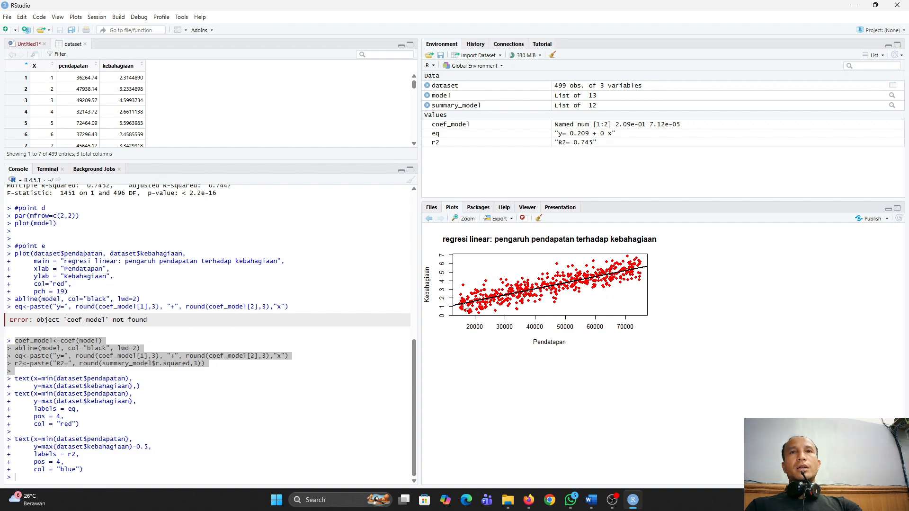
pyautogui.hotkey('alt', 'Tab')
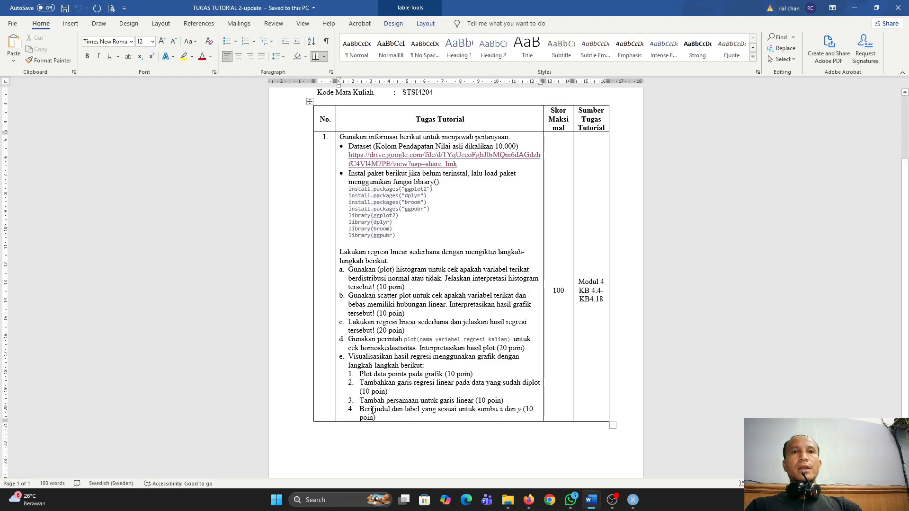
pyautogui.hotkey('alt', 'Tab')
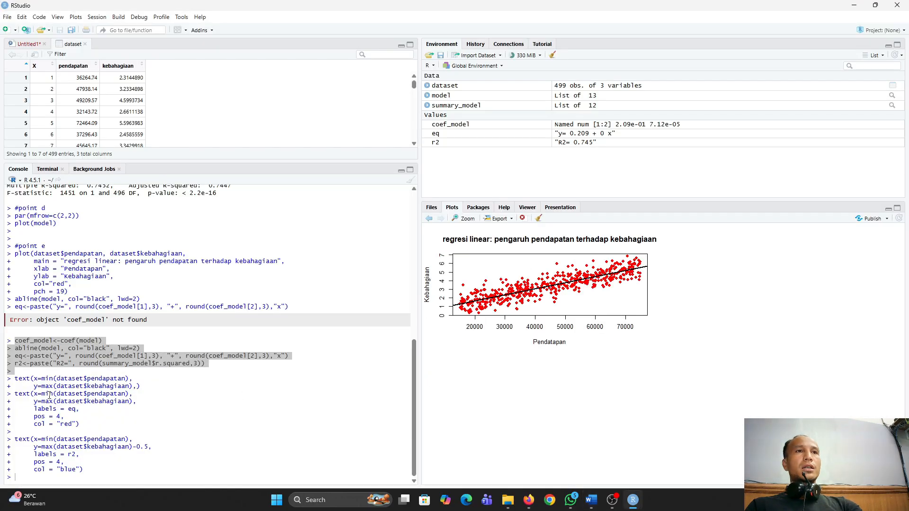
# - Examine the eq<-paste command and its stored equation, and check the title and axis label requirement in the Word assignment
pyautogui.click(47, 365)
pyautogui.moveTo(16, 355); pyautogui.dragTo(282, 356)
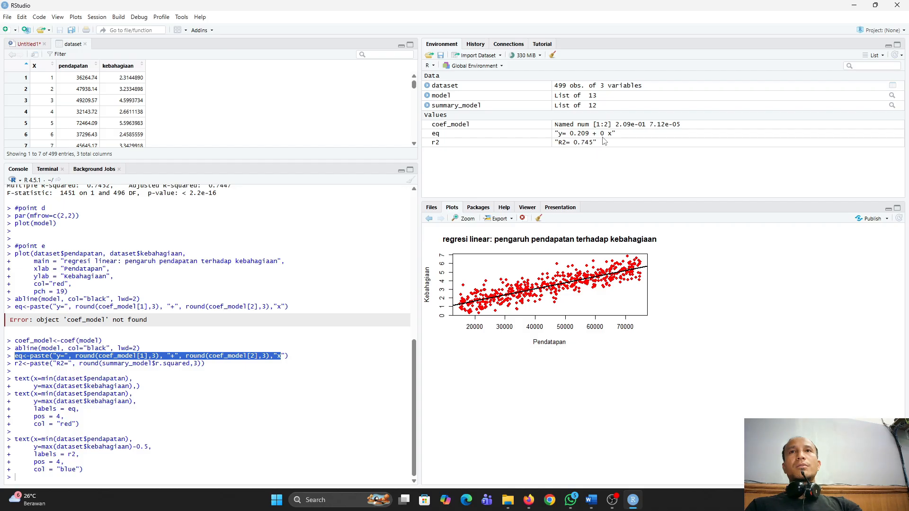
pyautogui.click(292, 357)
pyautogui.hotkey('alt', 'Tab')
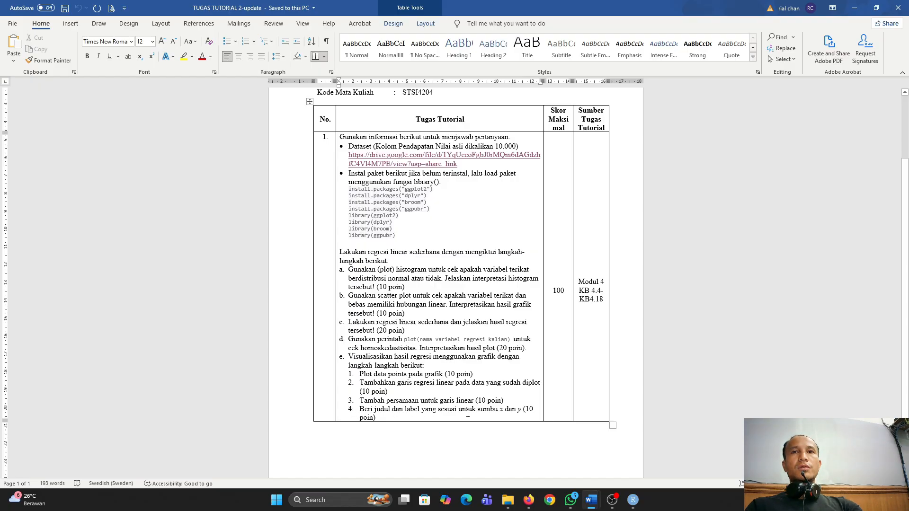
pyautogui.hotkey('alt', 'Tab')
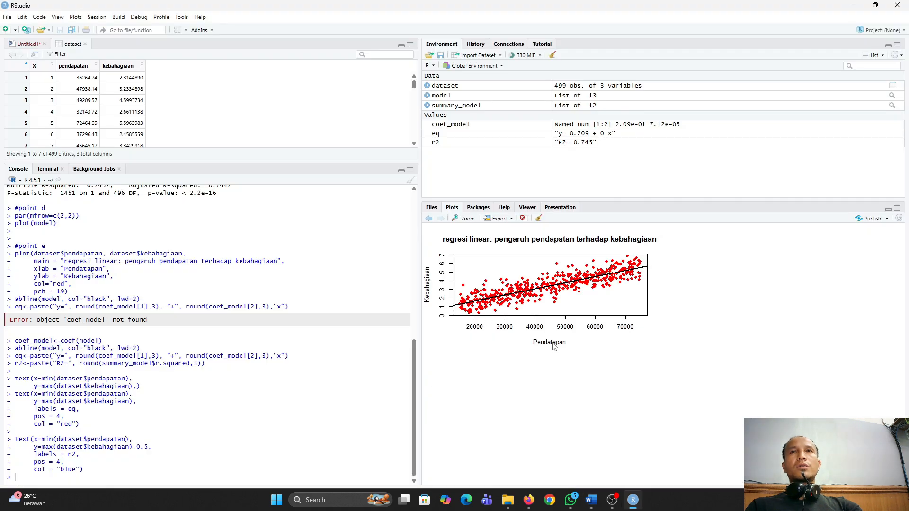